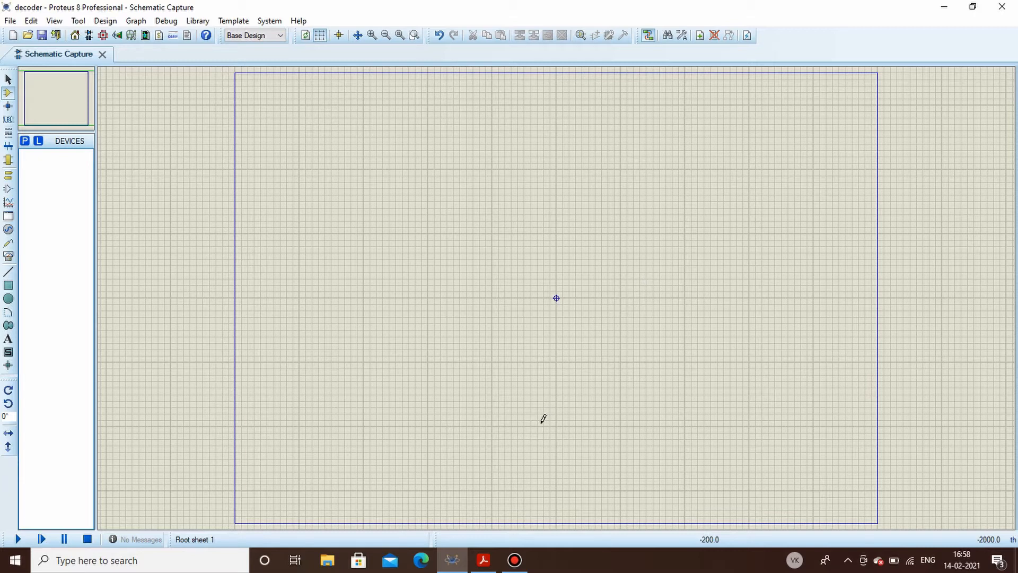
Switch to Decoder .pdf in Adobe Acrobat Reader and examine the 3-to-8 decoder truth table and the Y0 to Y7 output expressions.
left_click(484, 560)
scroll(453, 438, "down", 3)
scroll(453, 437, "down", 3)
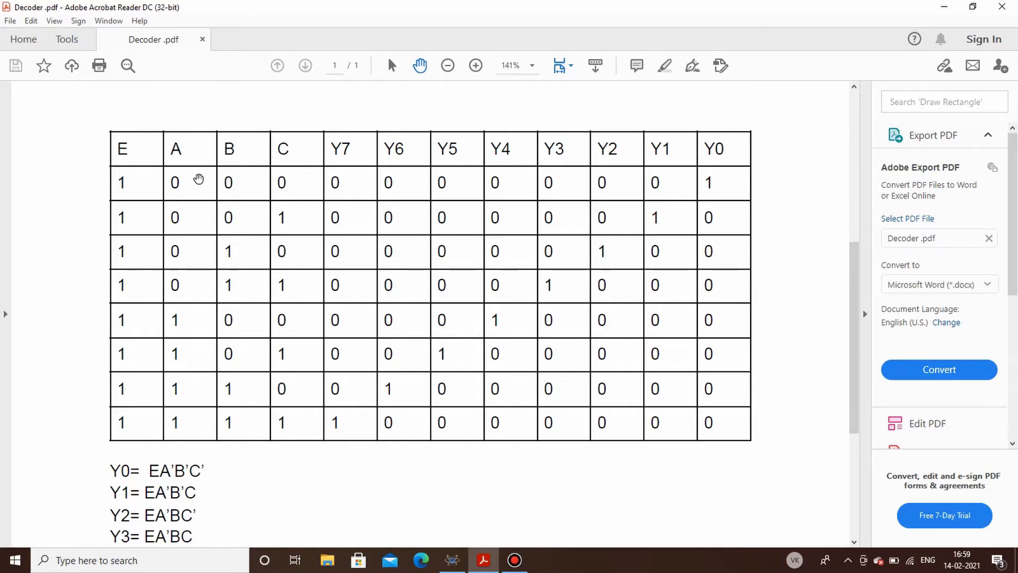
scroll(324, 286, "down", 2)
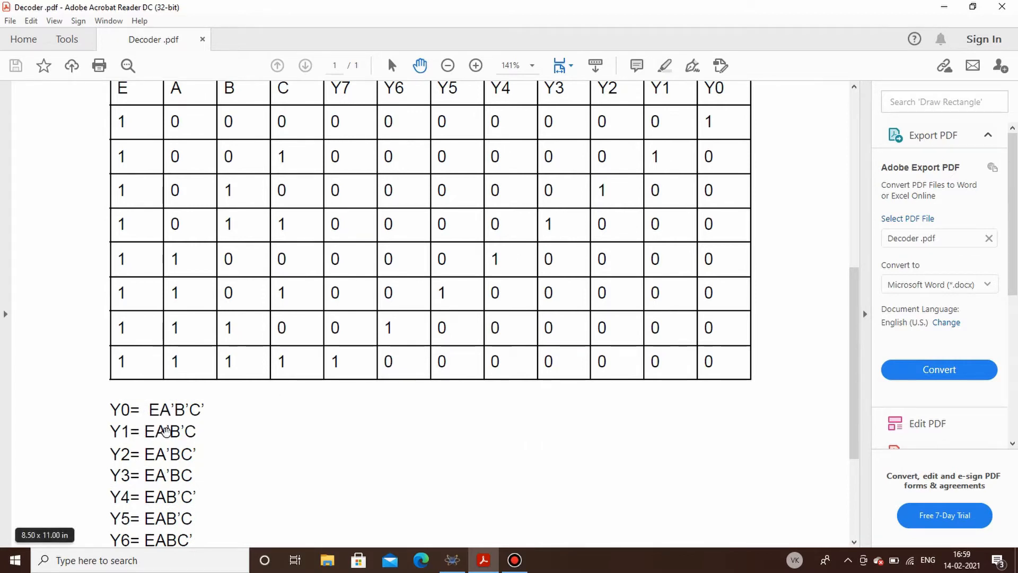
scroll(199, 431, "down", 2)
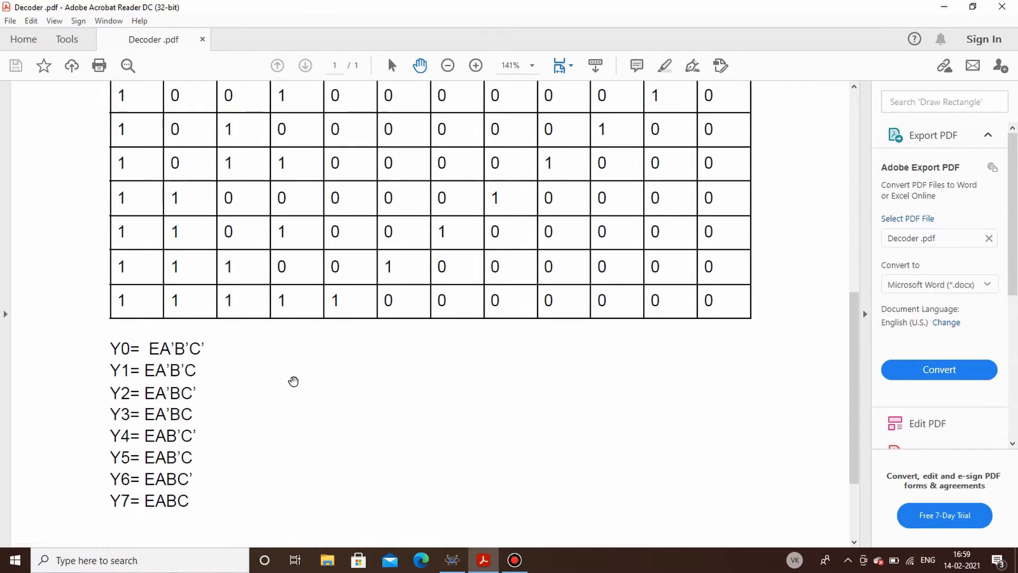
scroll(293, 380, "up", 2)
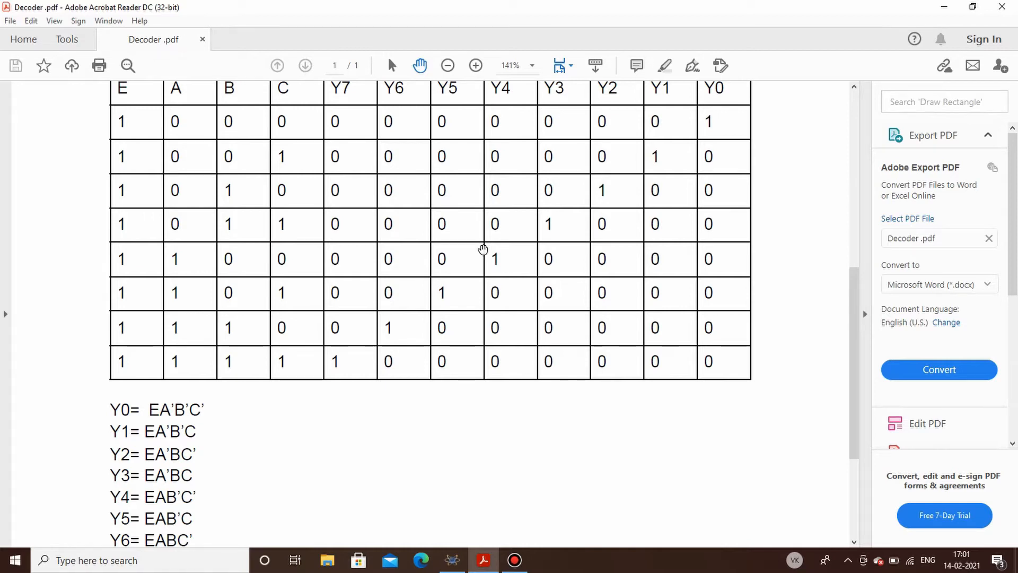
left_click(452, 560)
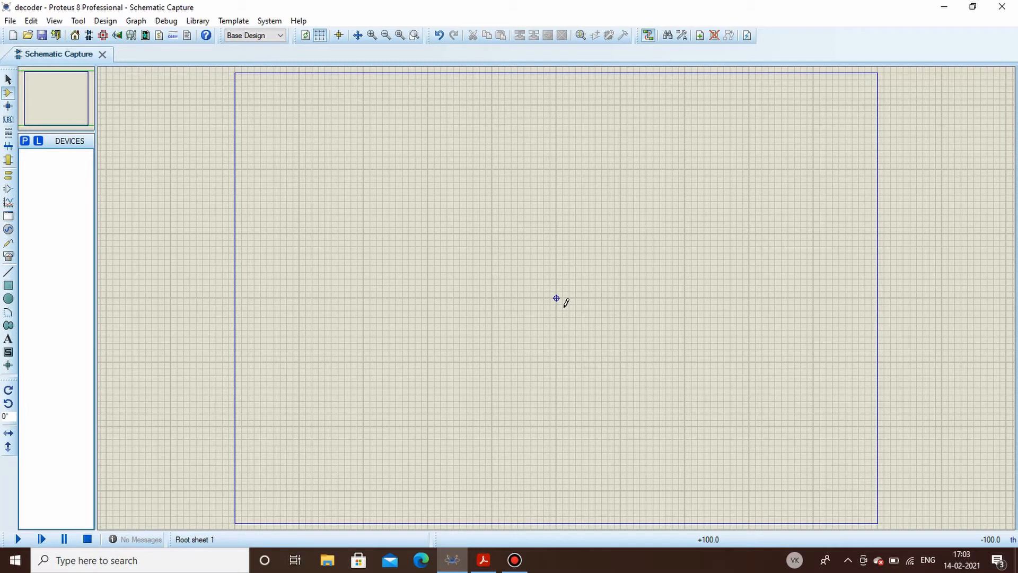
left_click(483, 560)
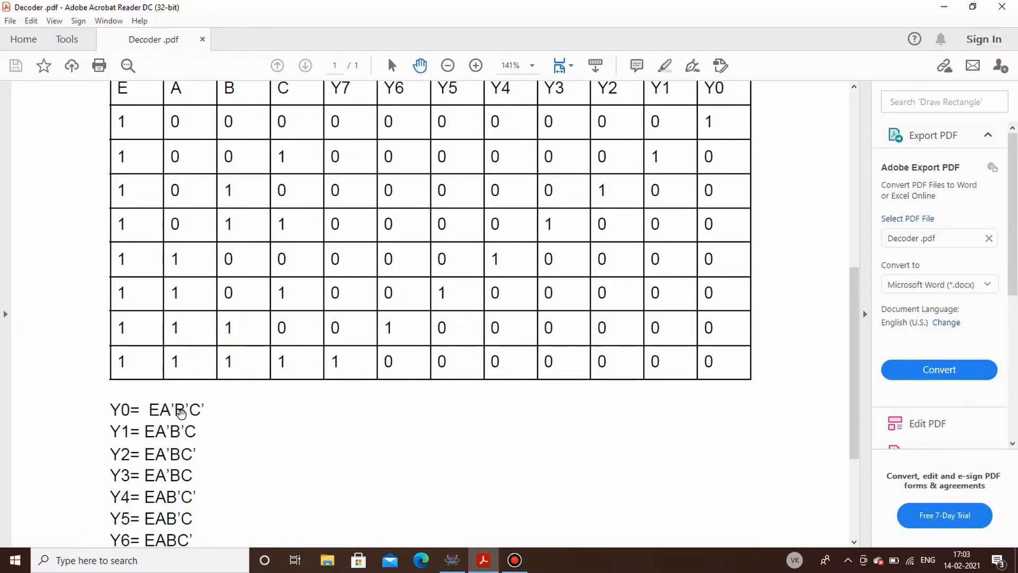
Switch to Proteus, search the device library for "4 INPUT AND" and add the 4082 dual 4-input AND gate to the device list.
left_click(453, 560)
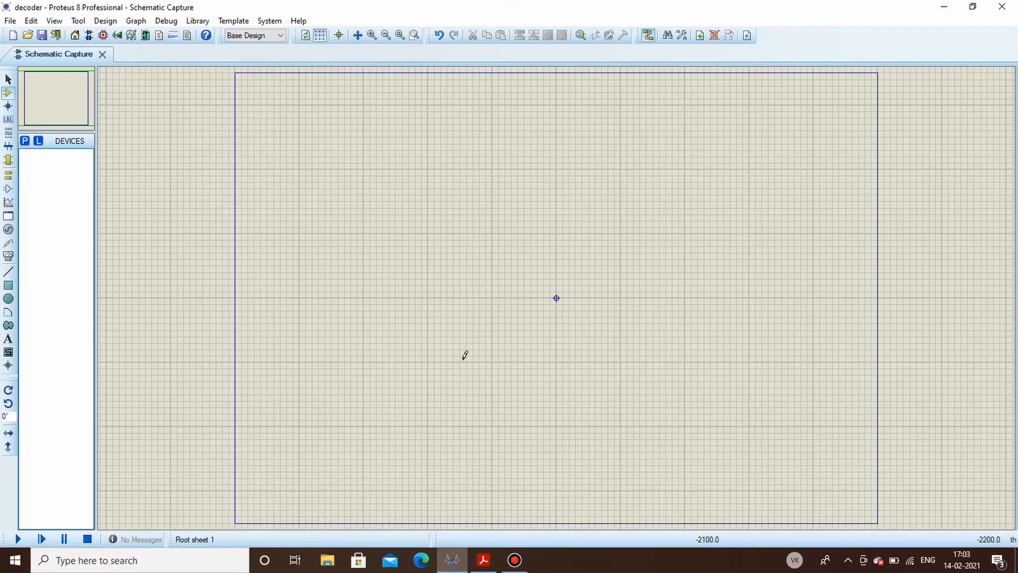
type("p")
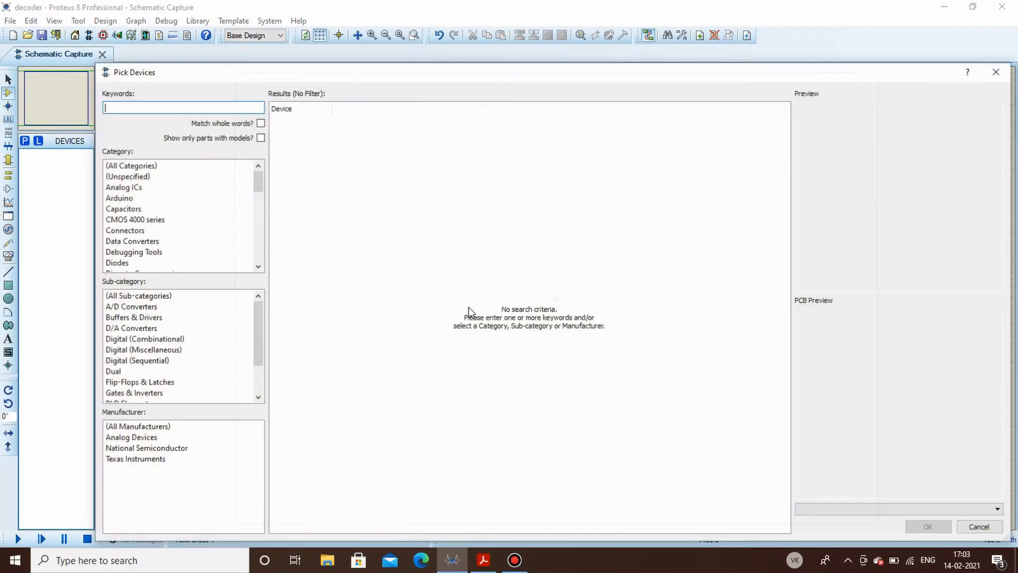
type("4 INPUT AND")
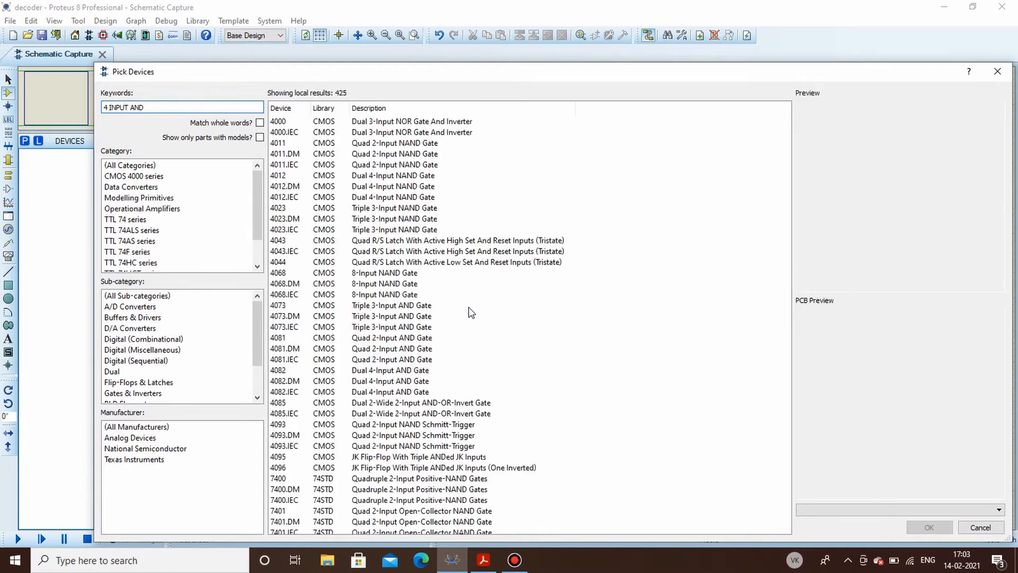
left_click(296, 373)
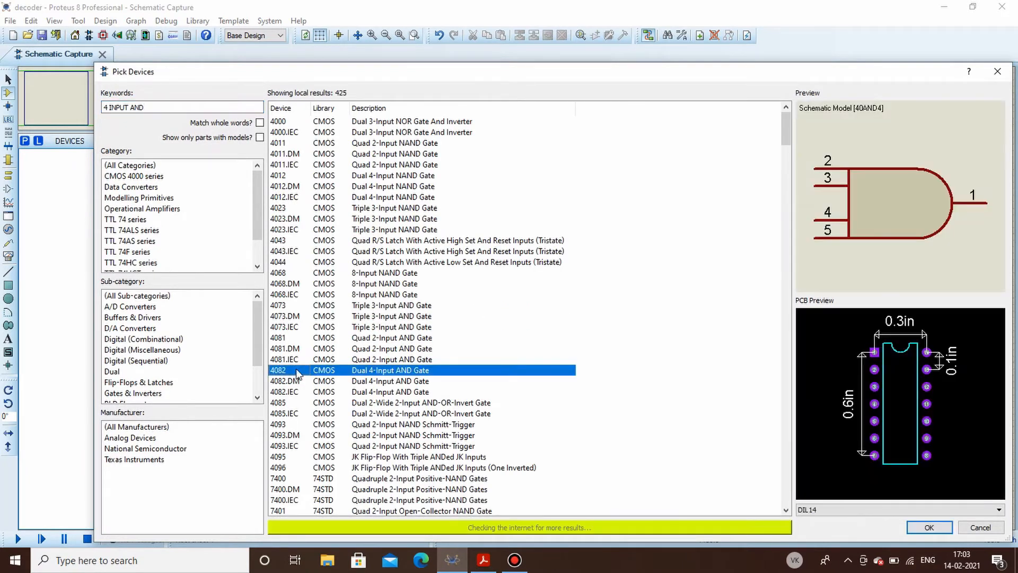
left_click(928, 527)
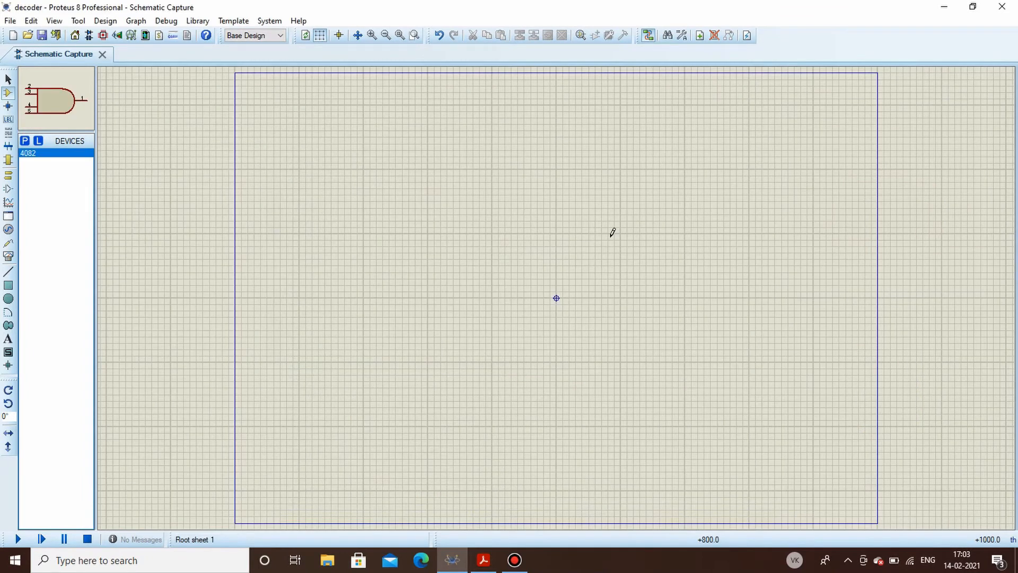
Search the device library for 7404 and add the 74HC04 hex inverter to the device list.
type("p")
type("7404")
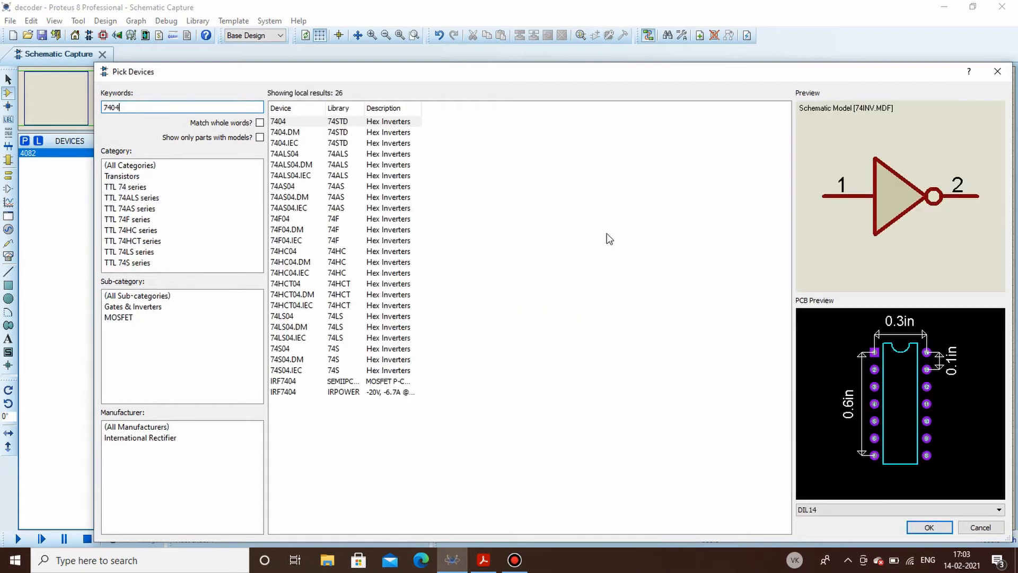
left_click(325, 122)
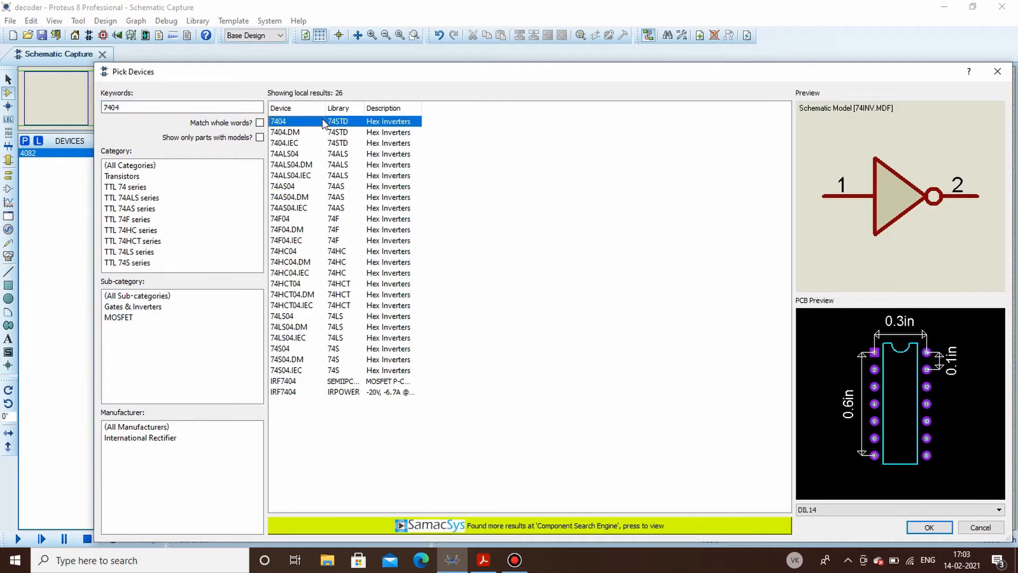
left_click(300, 251)
left_click(926, 527)
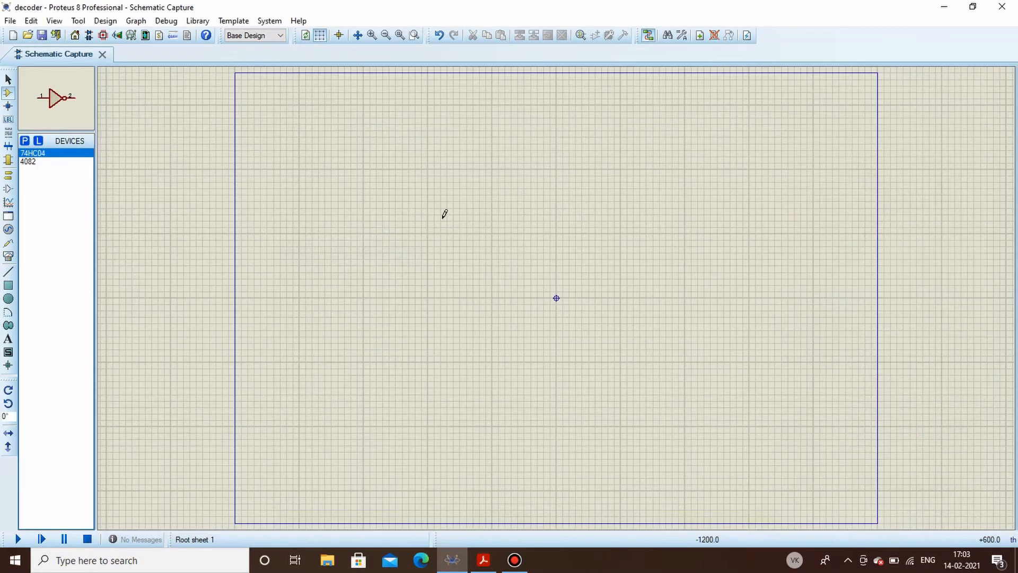
Search the device library for "LED RED" and add the animated LED-RED model to the device list.
type("p")
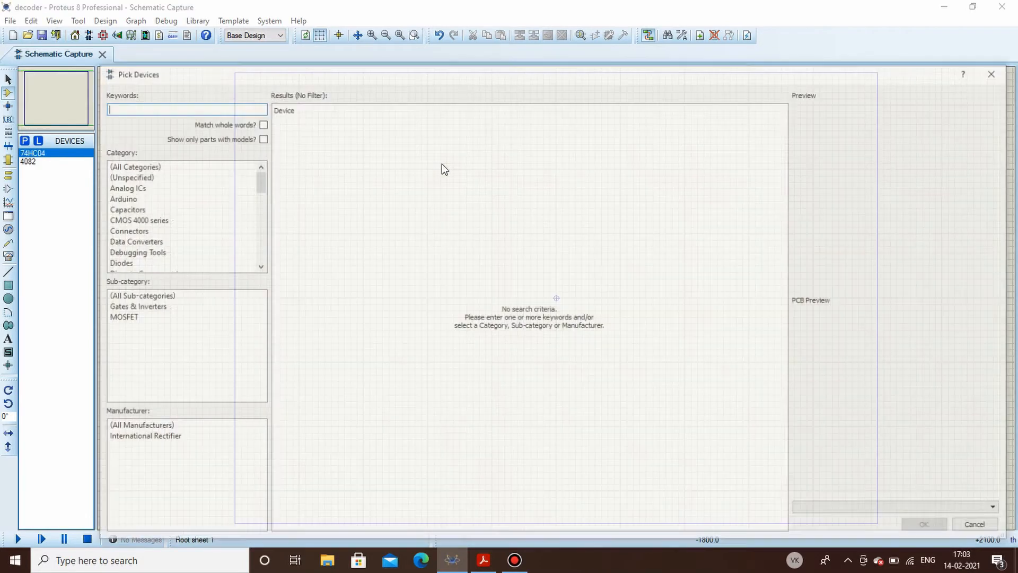
type("LED RED")
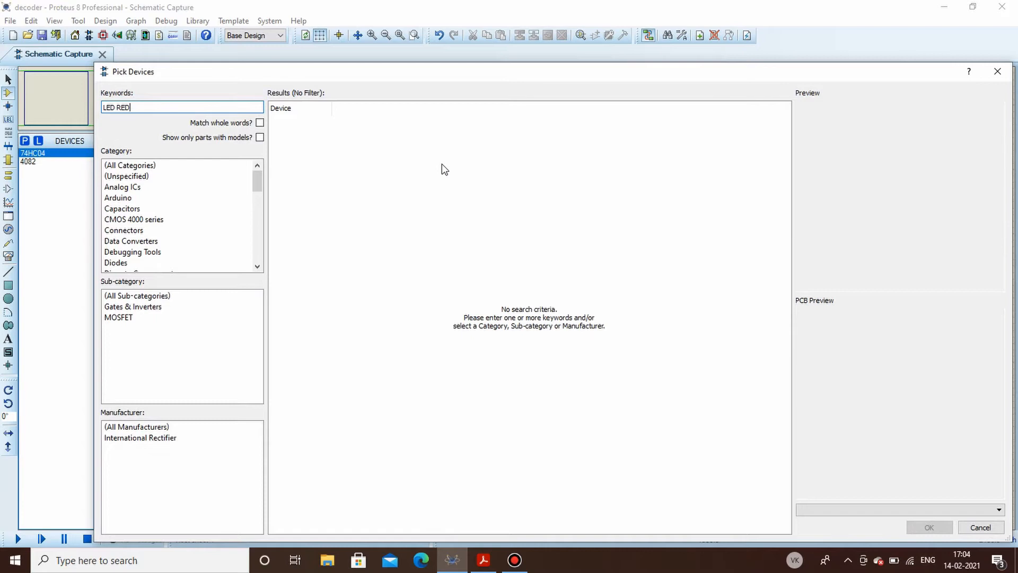
left_click(361, 210)
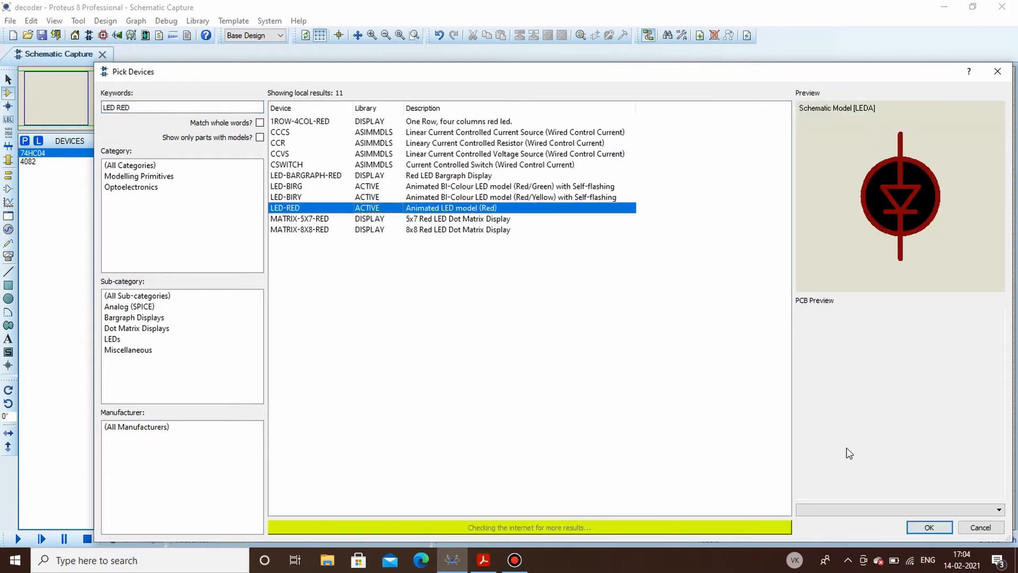
left_click(929, 528)
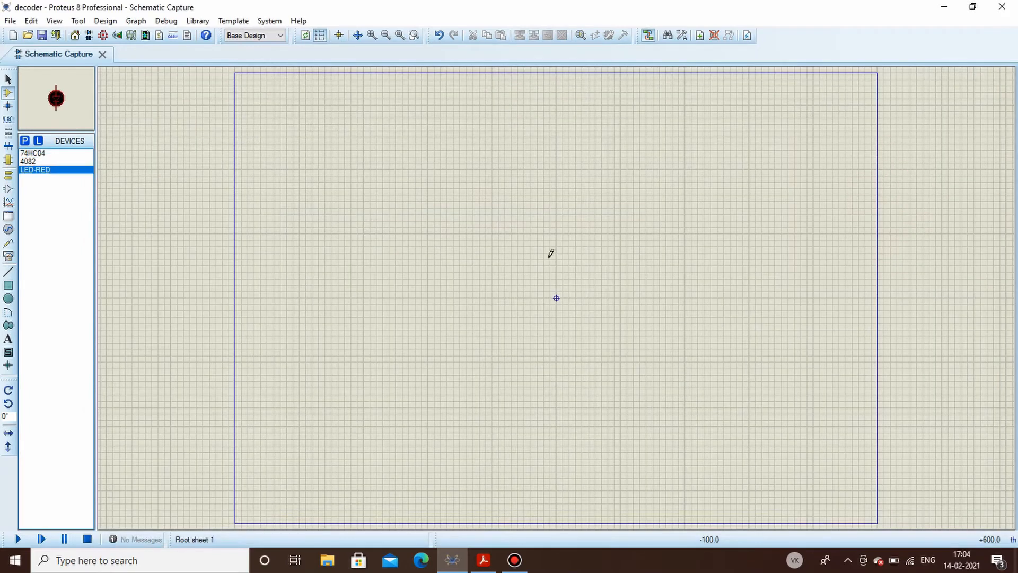
Search the device library for "LOGIC TOGGLE" and add the LOGICTOGGLE logic state source to the device list.
type("pLOGIC T")
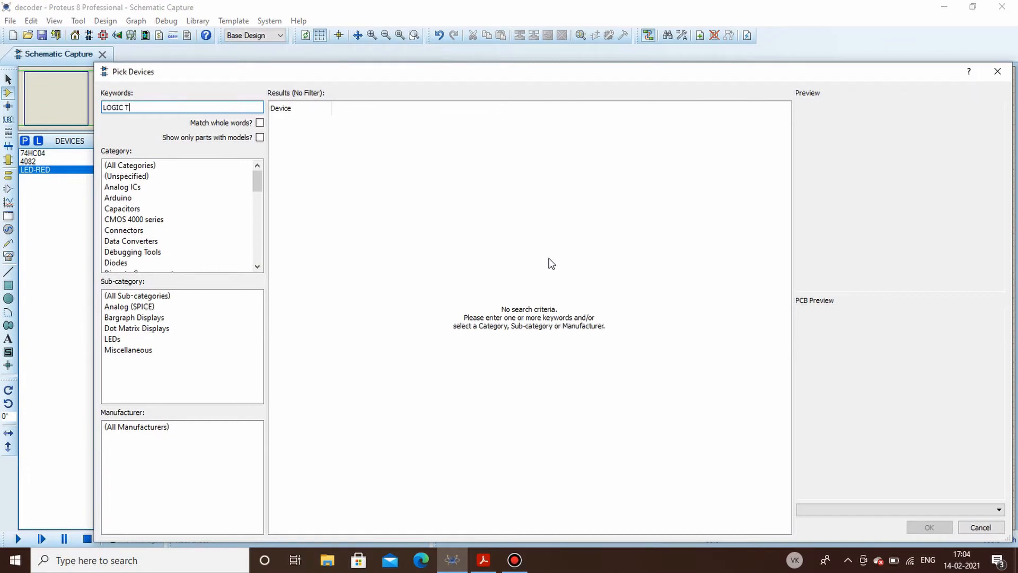
type("OGGLE")
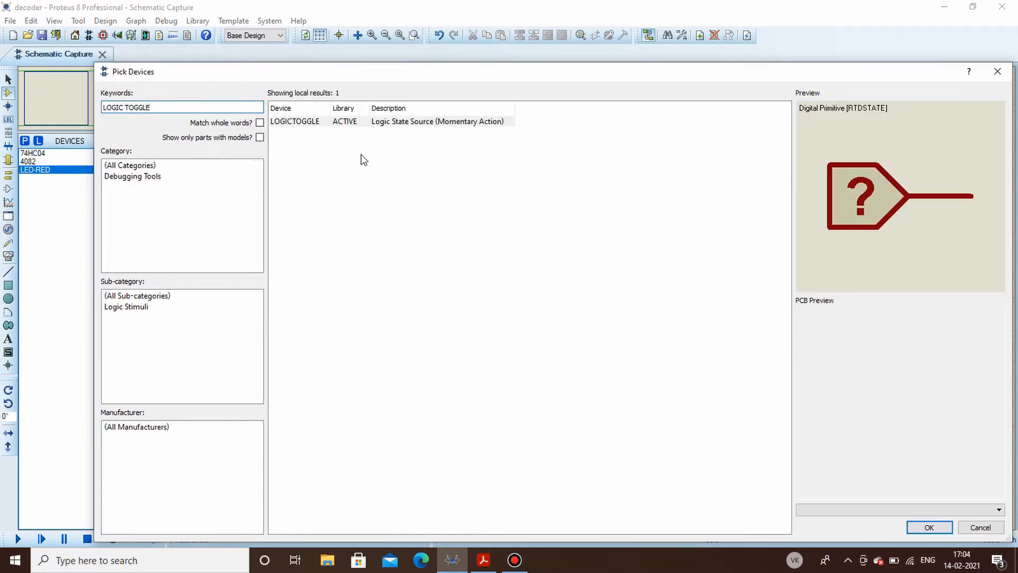
left_click(407, 122)
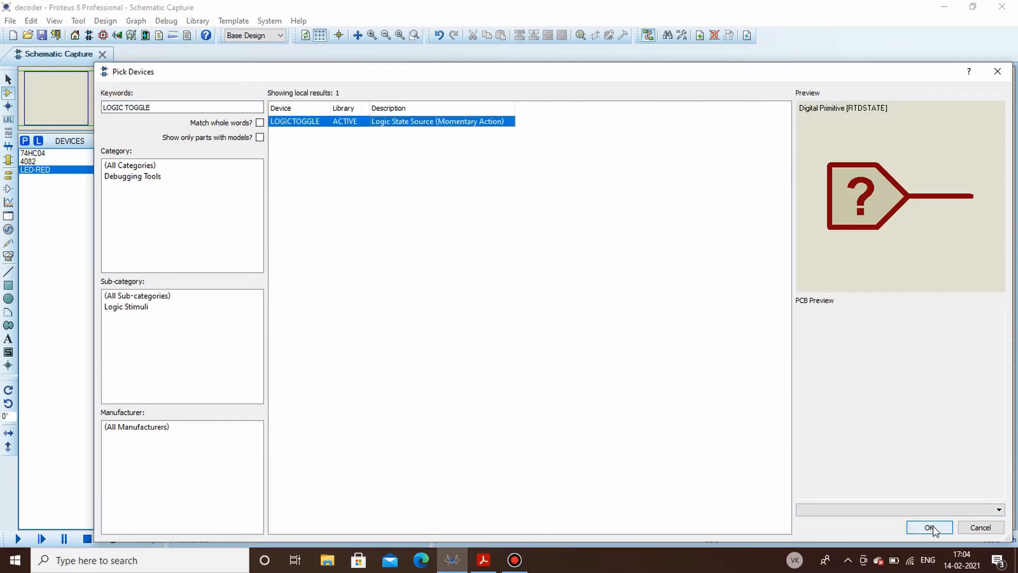
left_click(929, 527)
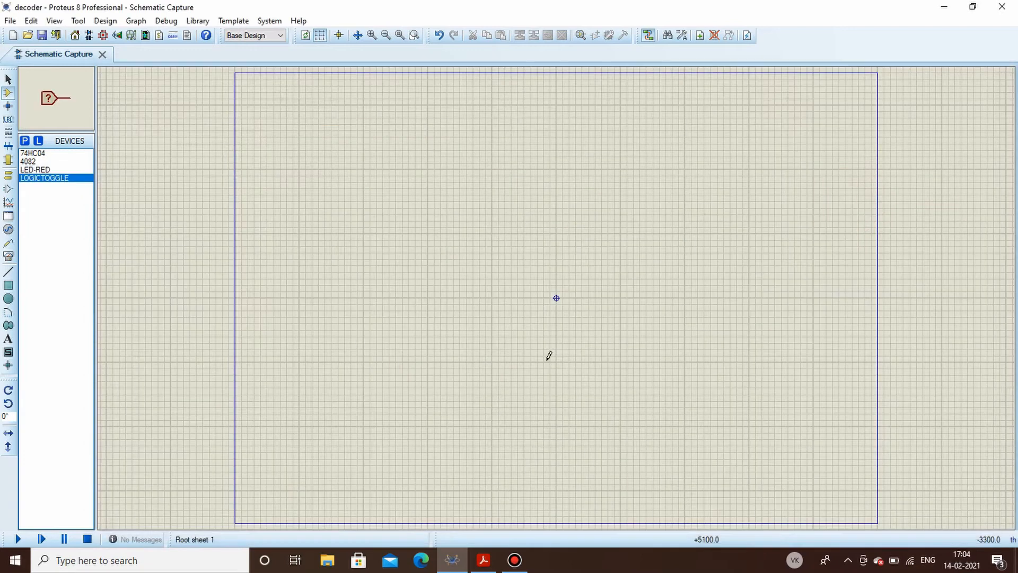
Place eight 4082 four-input AND gates in one vertical column in the right half of the schematic sheet.
left_click(53, 155)
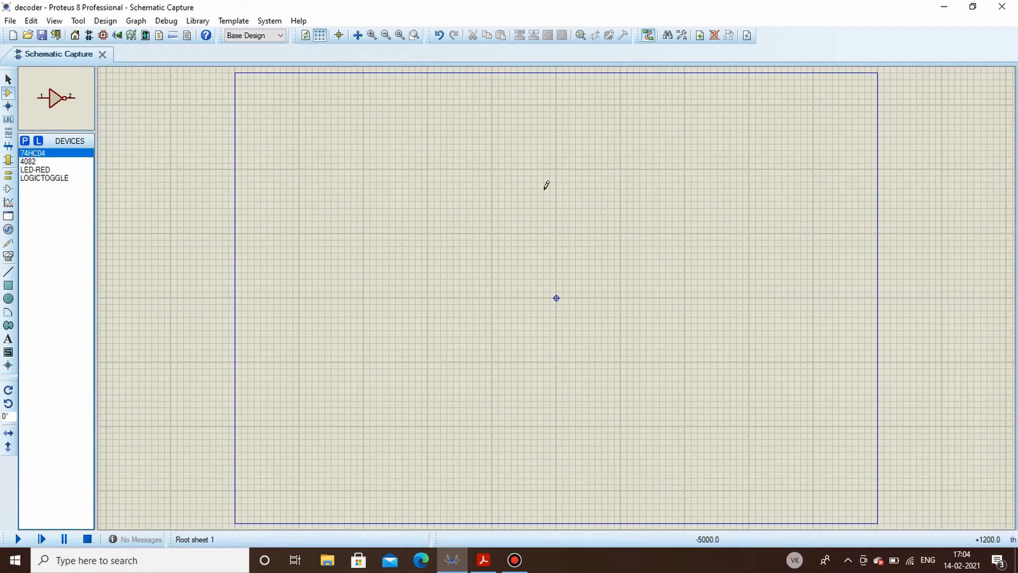
left_click(47, 162)
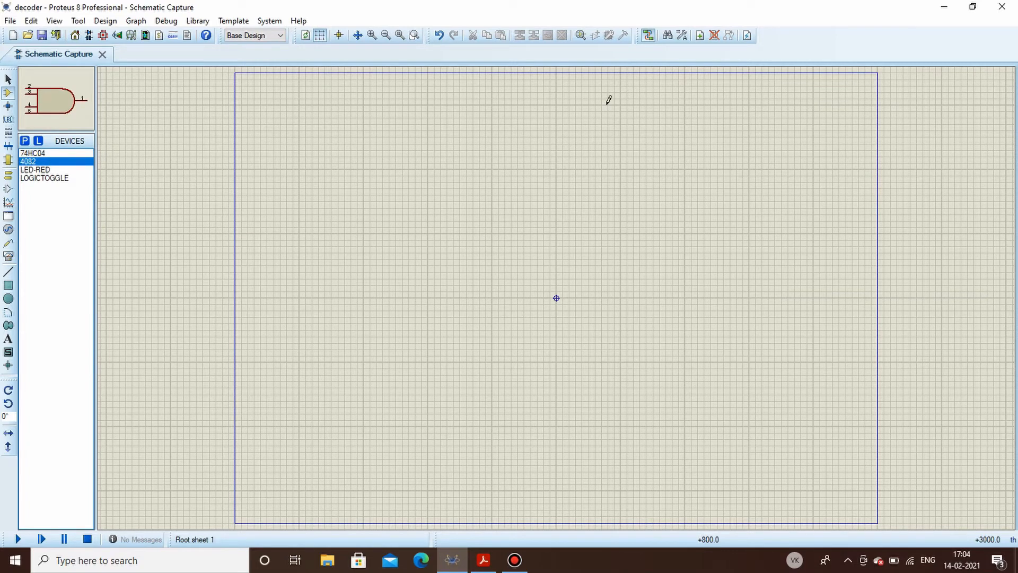
left_click(634, 100)
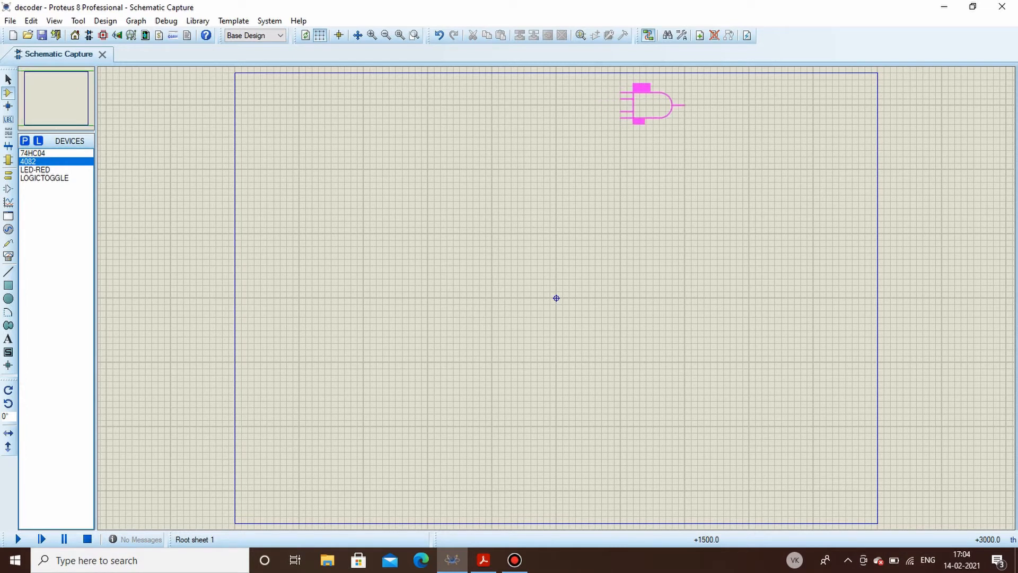
left_click(652, 106)
left_click(653, 162)
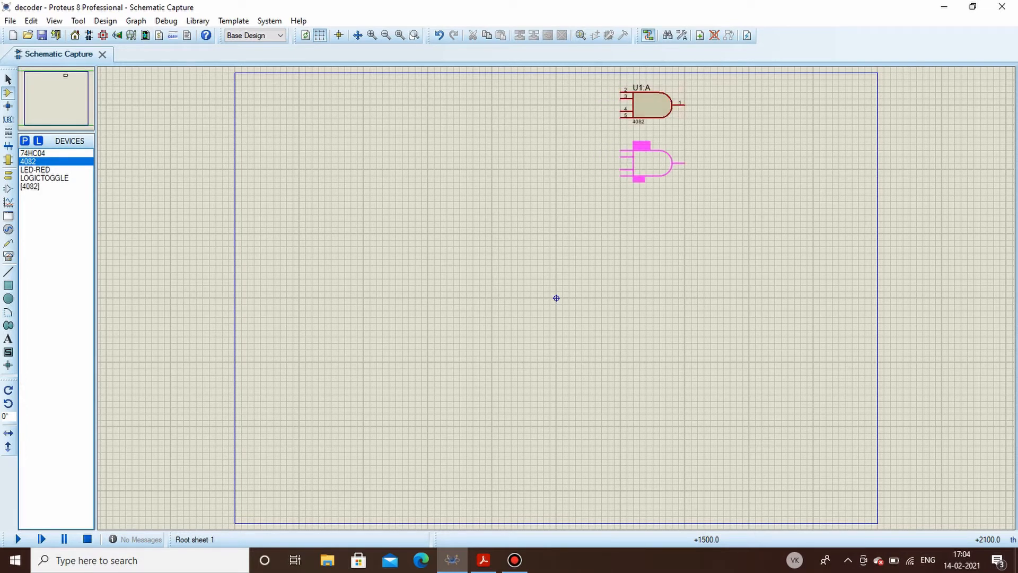
left_click(652, 162)
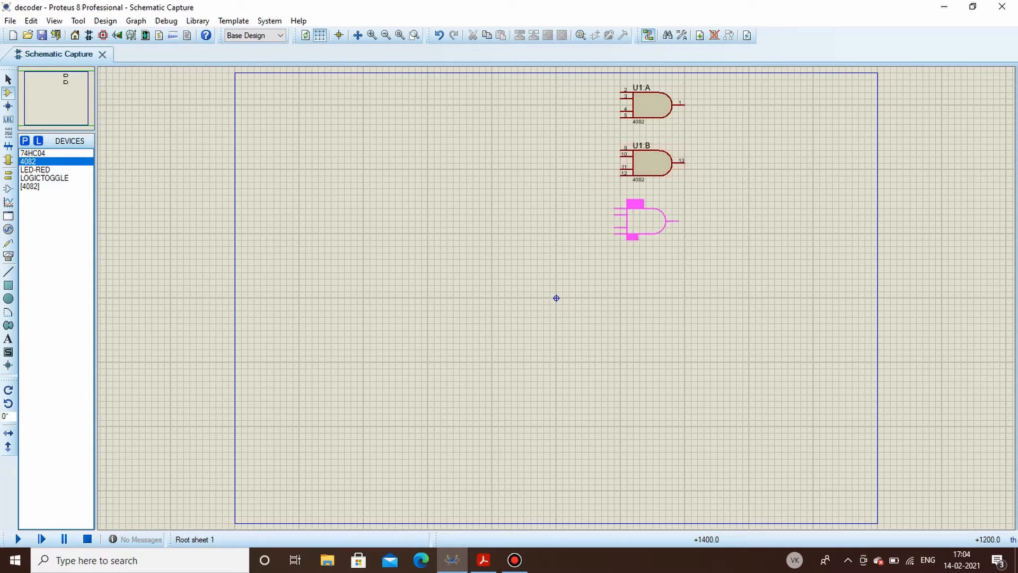
left_click(653, 215)
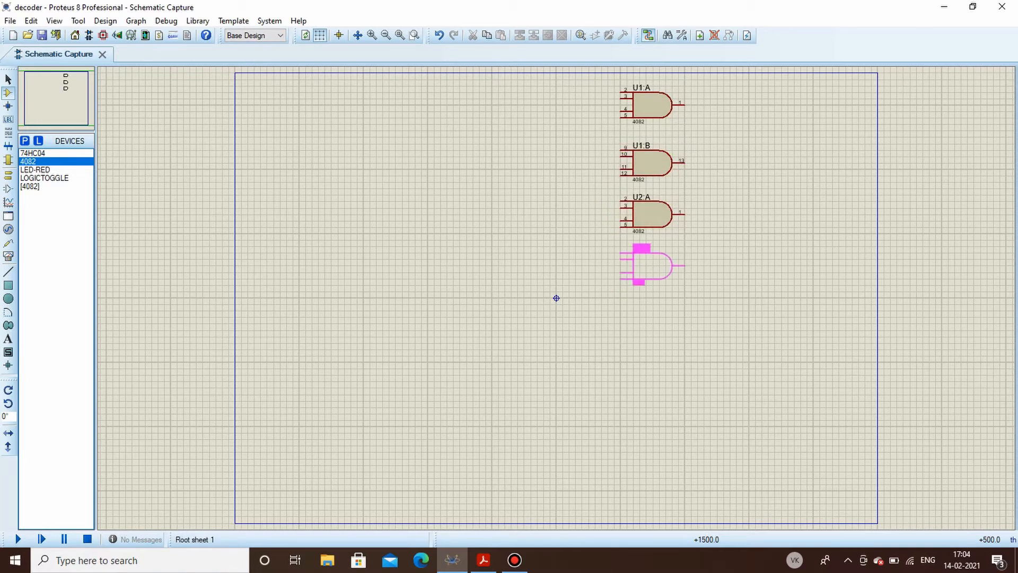
left_click(655, 263)
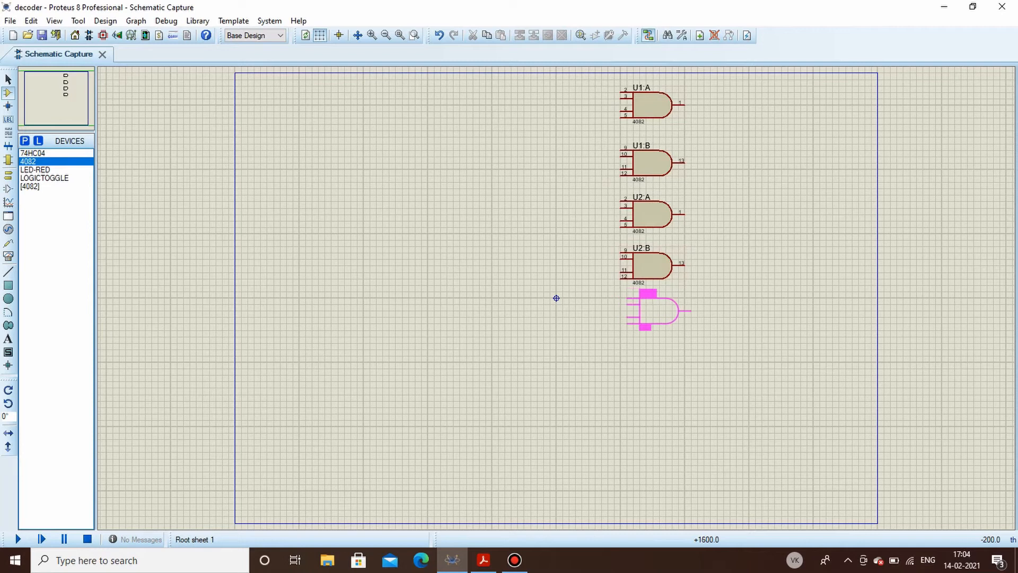
left_click(652, 311)
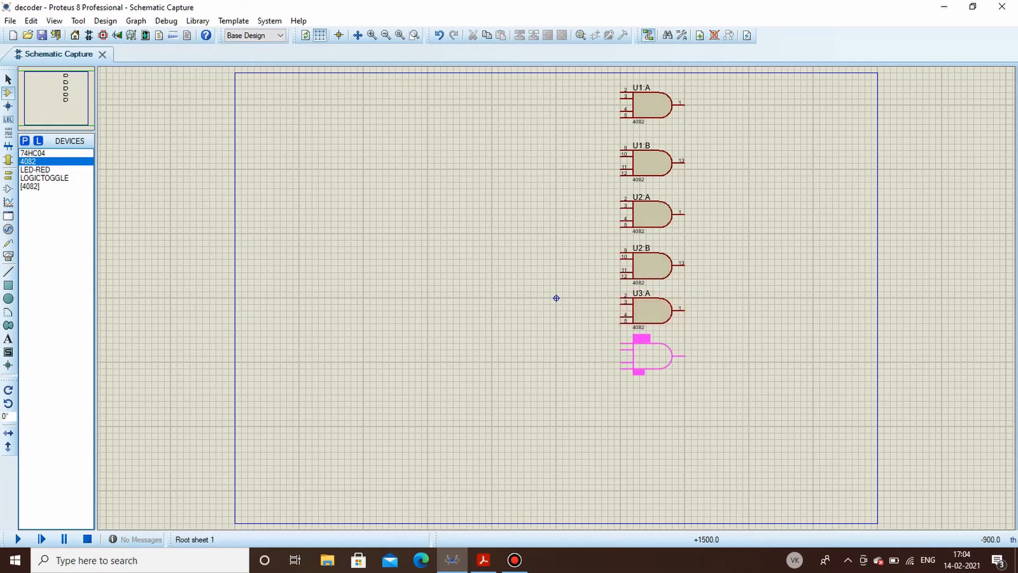
left_click(653, 355)
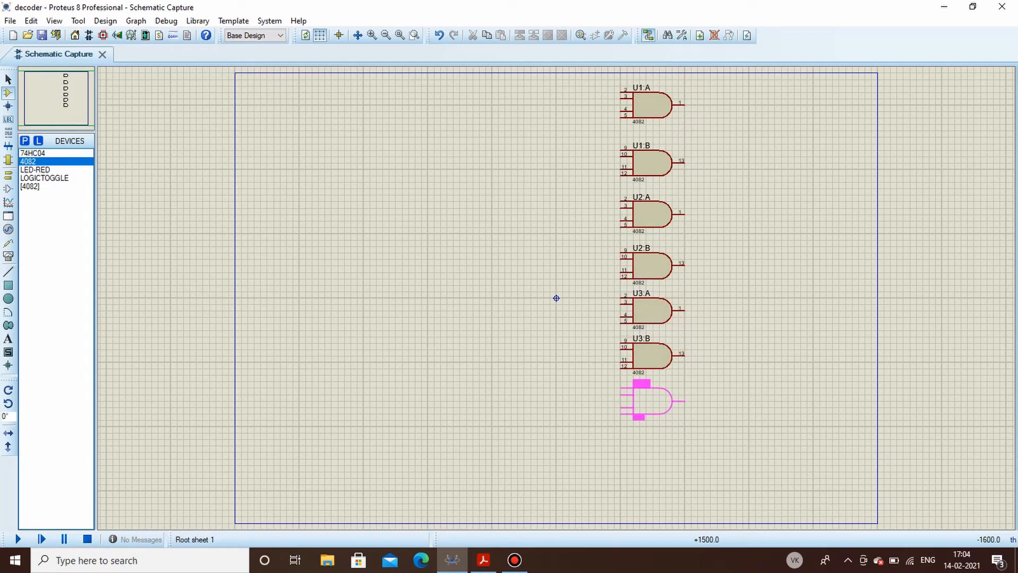
left_click(653, 408)
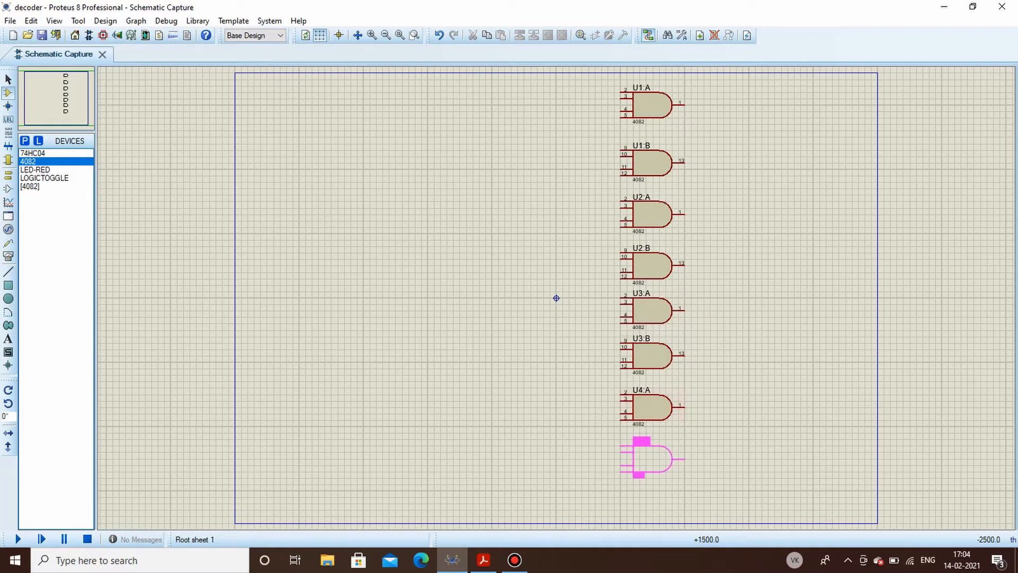
left_click(652, 459)
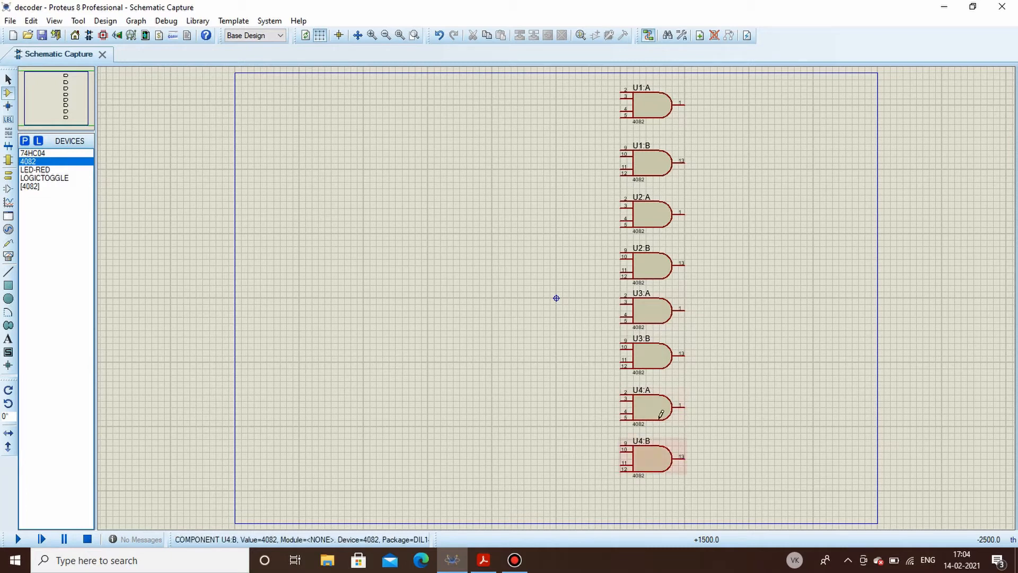
Place eight LED-RED devices in a vertical column, one beside the output of each AND gate.
left_click(37, 170)
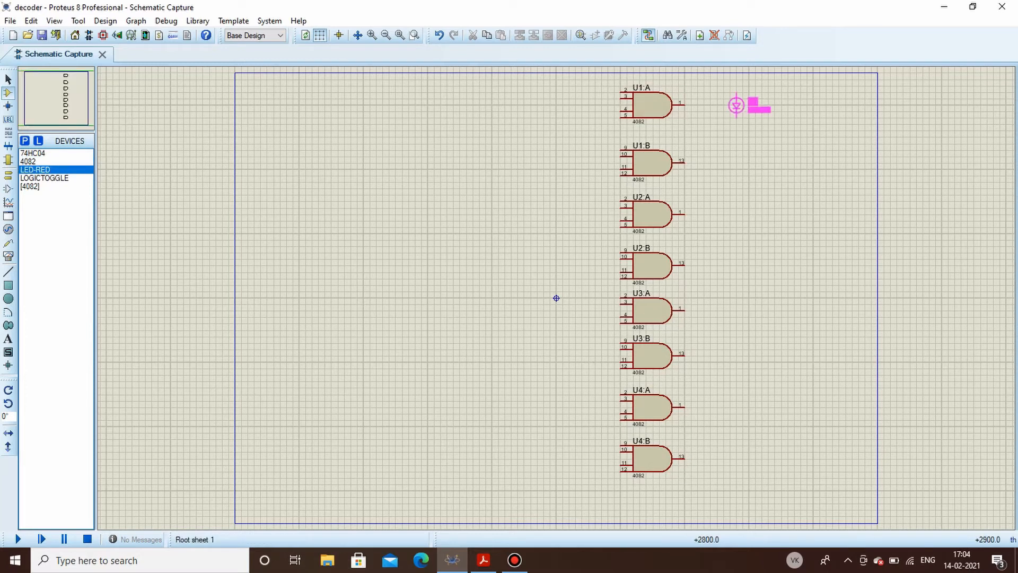
left_click(736, 110)
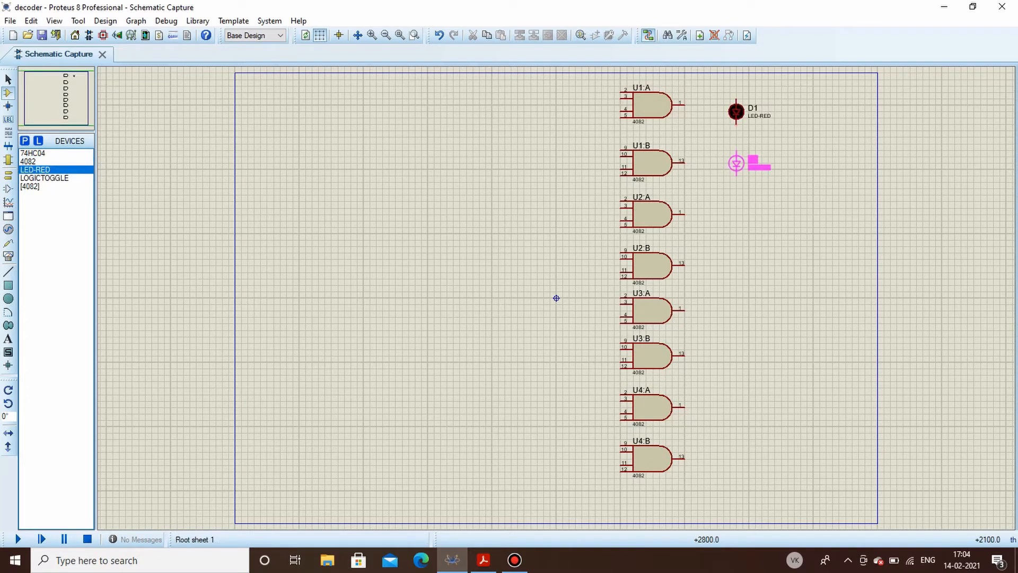
left_click(736, 164)
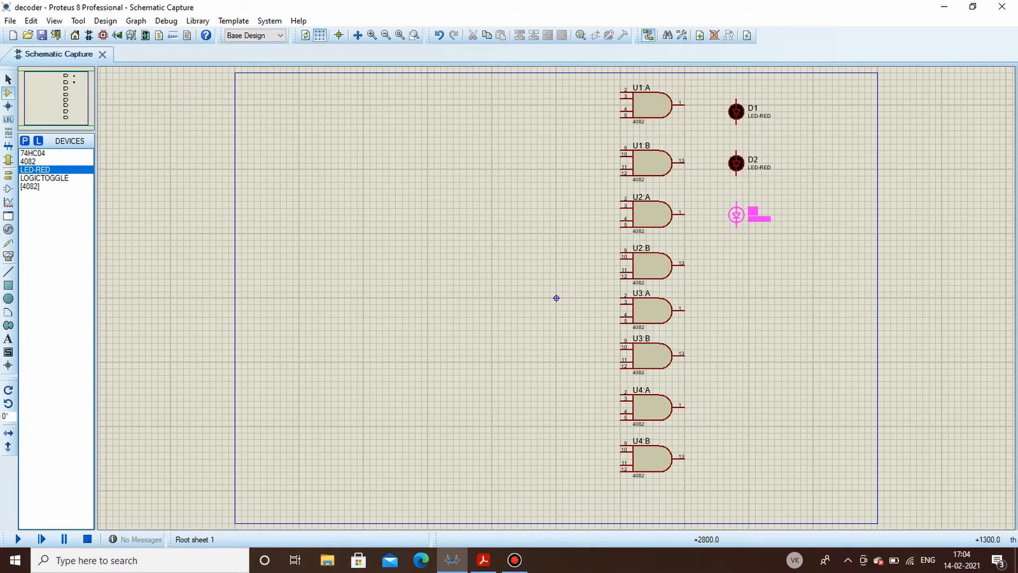
left_click(736, 215)
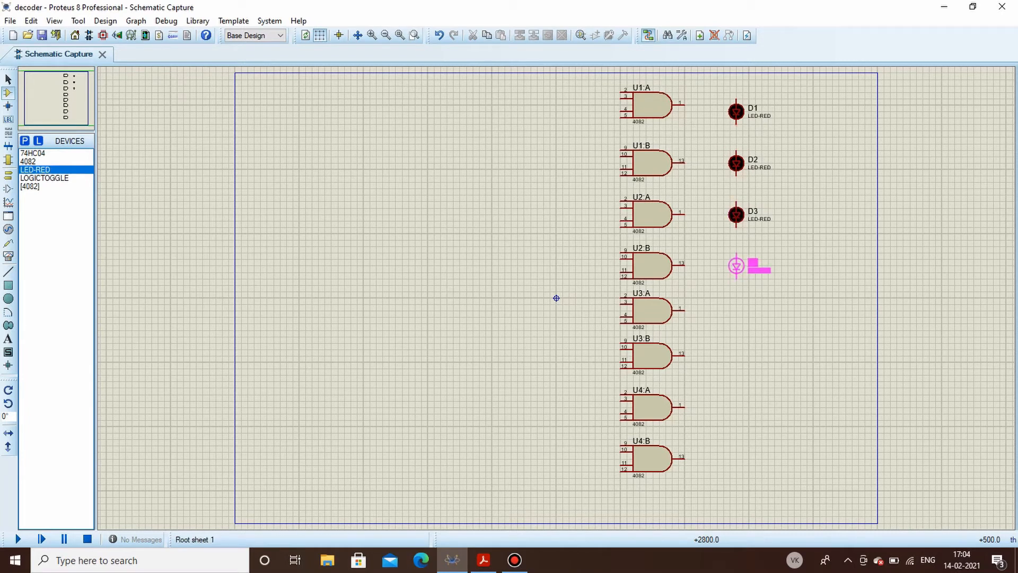
left_click(736, 265)
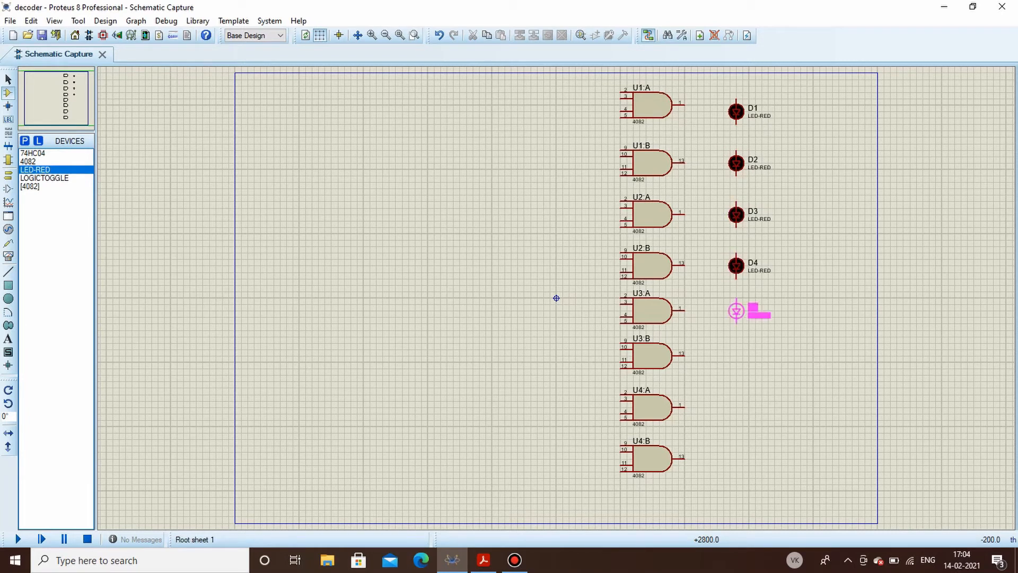
left_click(736, 311)
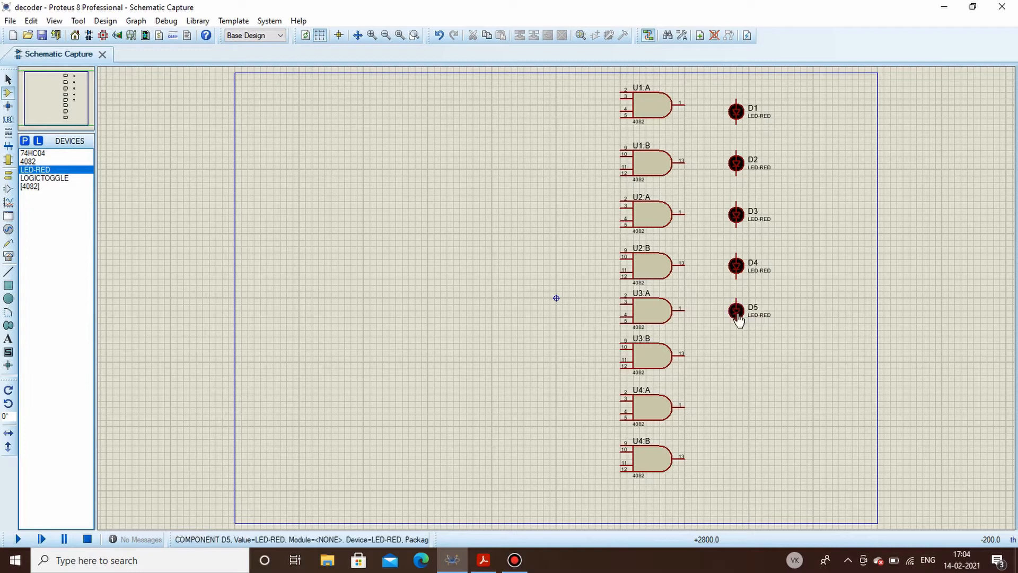
left_click(737, 355)
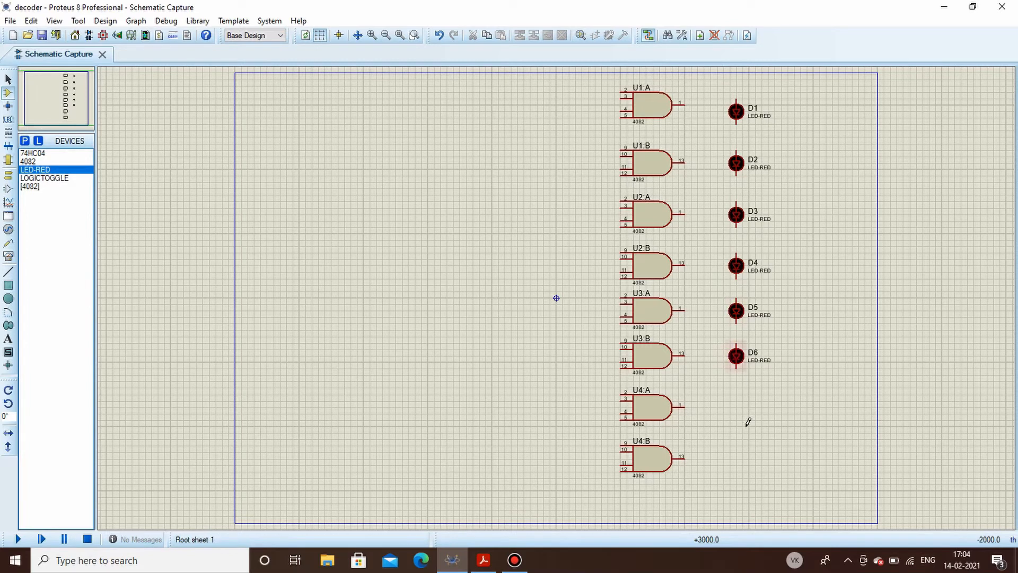
left_click(736, 407)
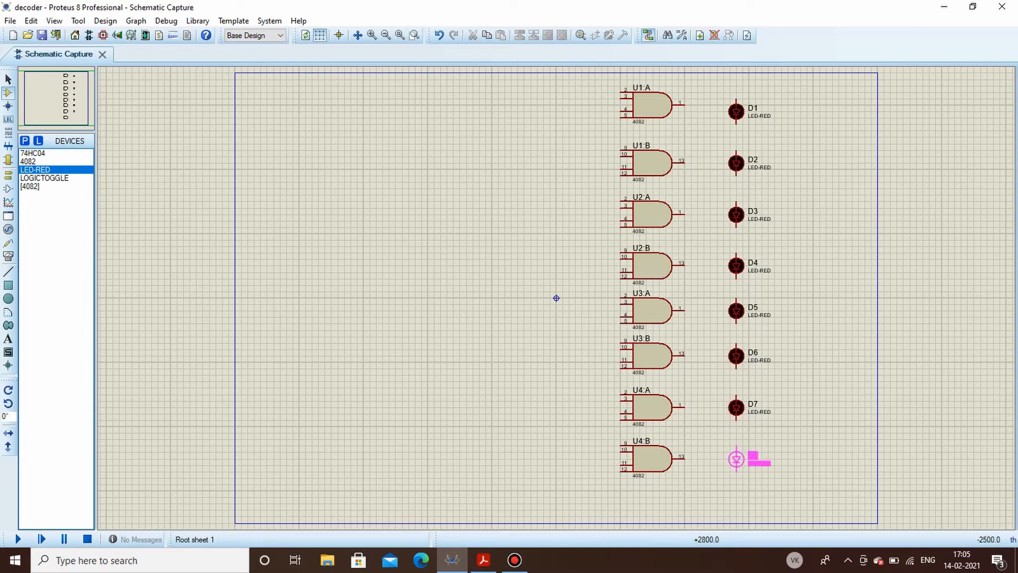
left_click(736, 459)
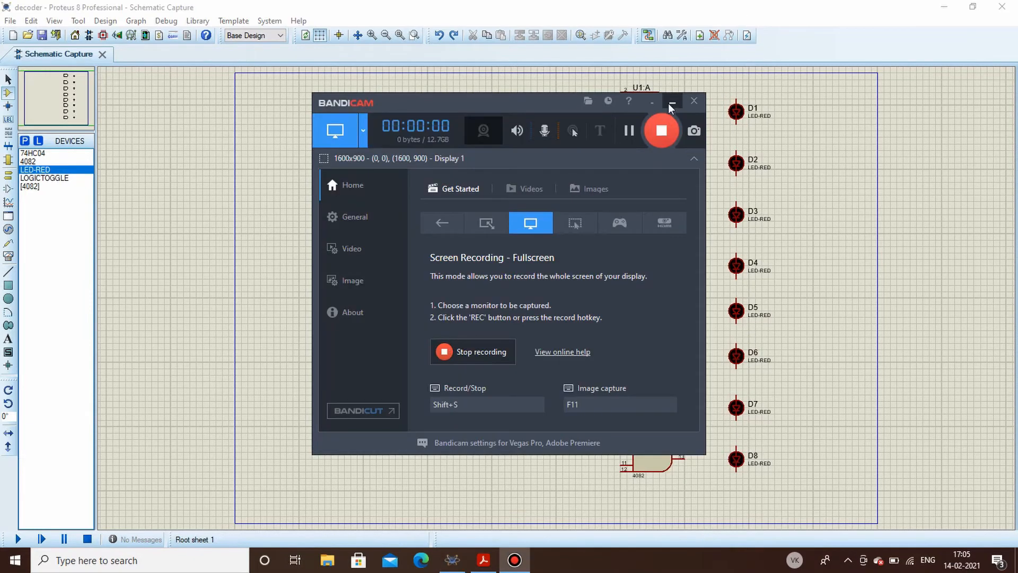
left_click(673, 101)
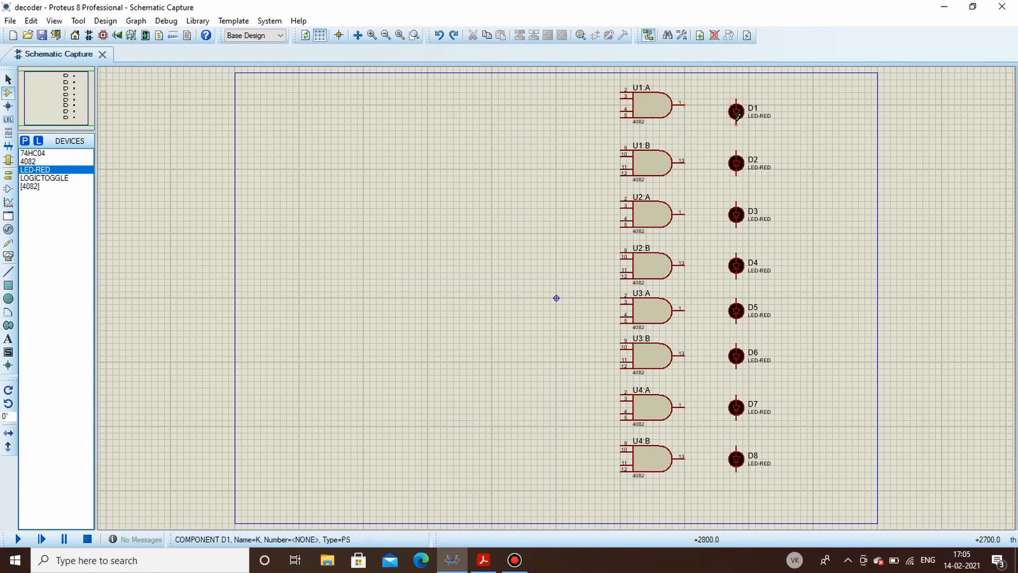
Rotate the upper four LEDs, D1 to D4, anti-clockwise by 90 degrees.
scroll(736, 120, "up", 1)
right_click(556, 280)
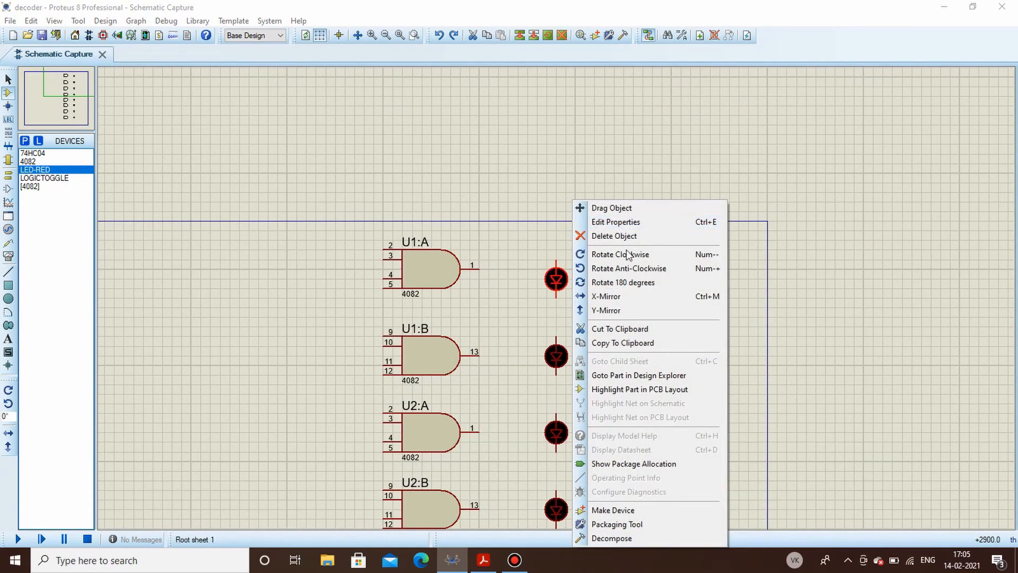
left_click(629, 269)
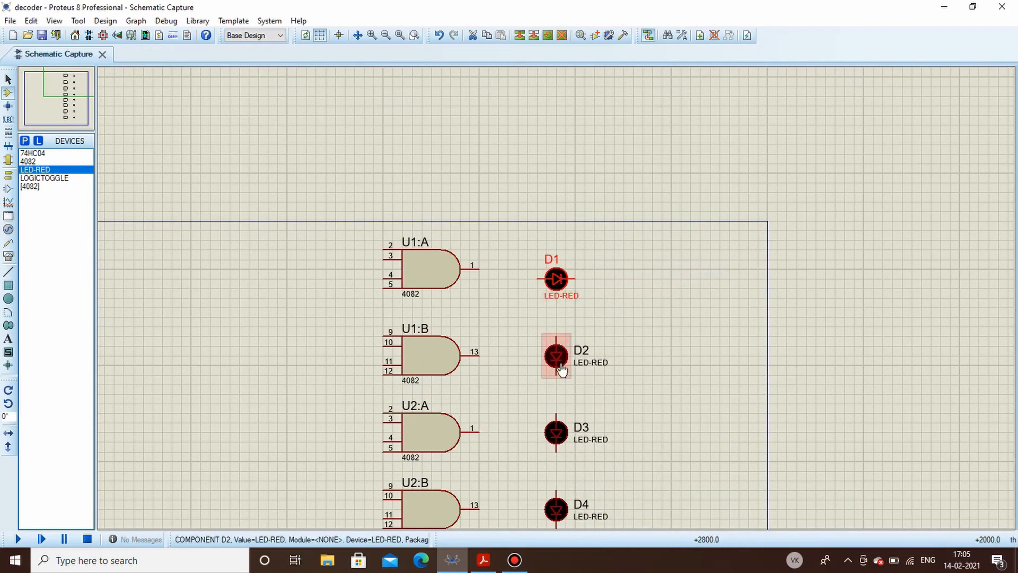
right_click(571, 355)
left_click(628, 78)
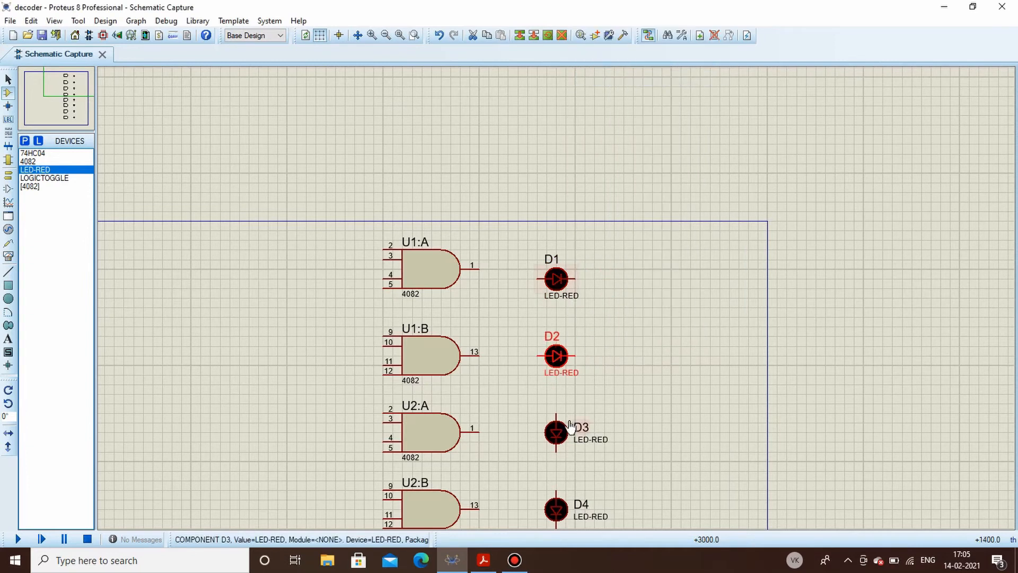
right_click(557, 418)
left_click(617, 142)
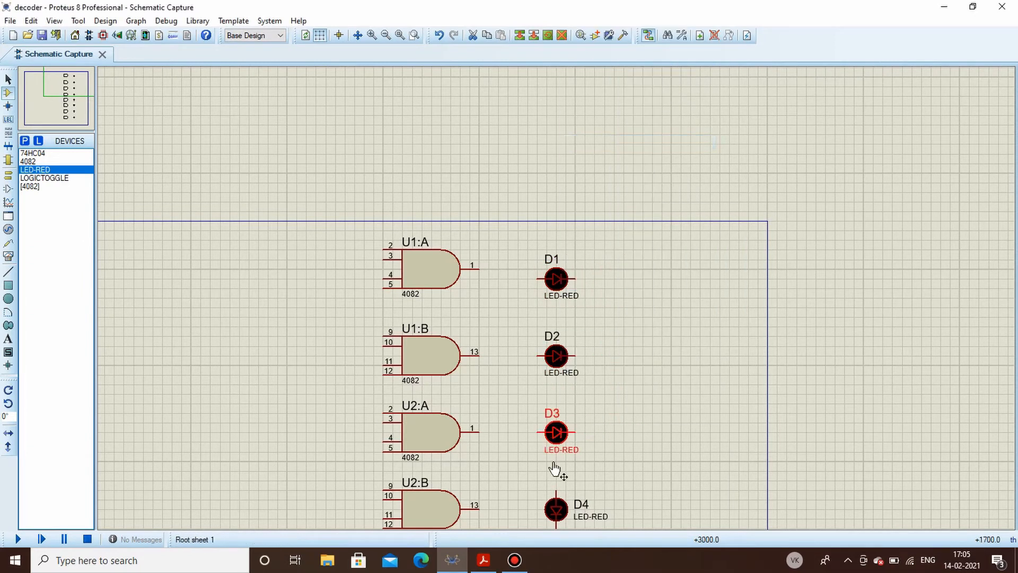
right_click(554, 512)
left_click(618, 220)
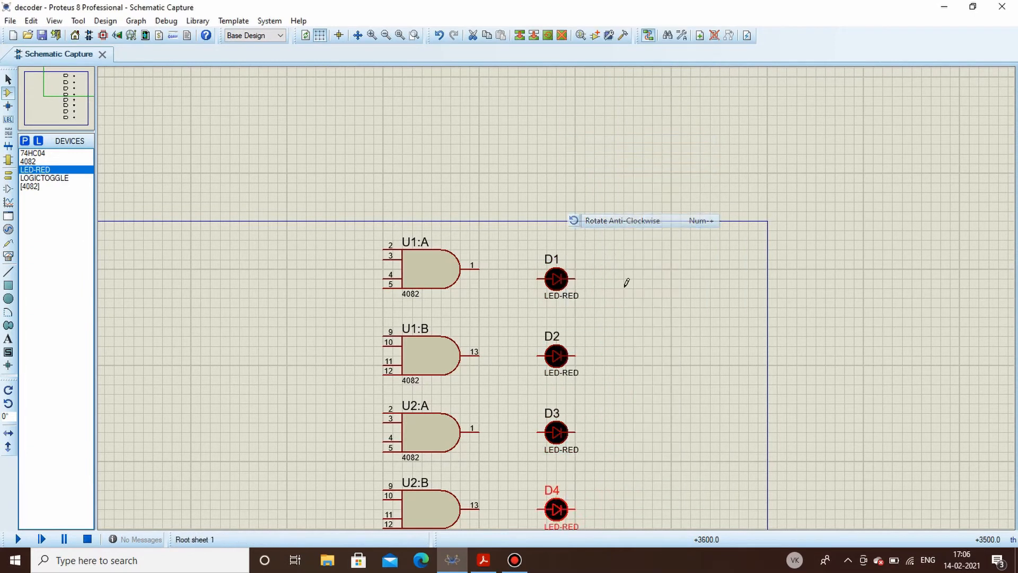
Rotate the lower four LEDs, D5 to D8, anti-clockwise by 90 degrees.
scroll(591, 392, "down", 1)
scroll(557, 480, "up", 1)
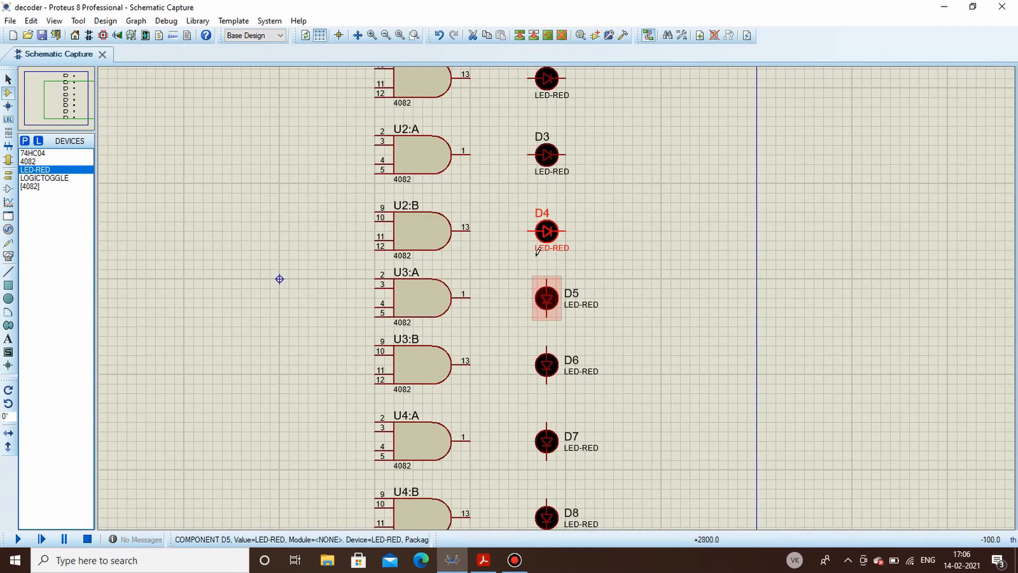
right_click(550, 303)
left_click(619, 268)
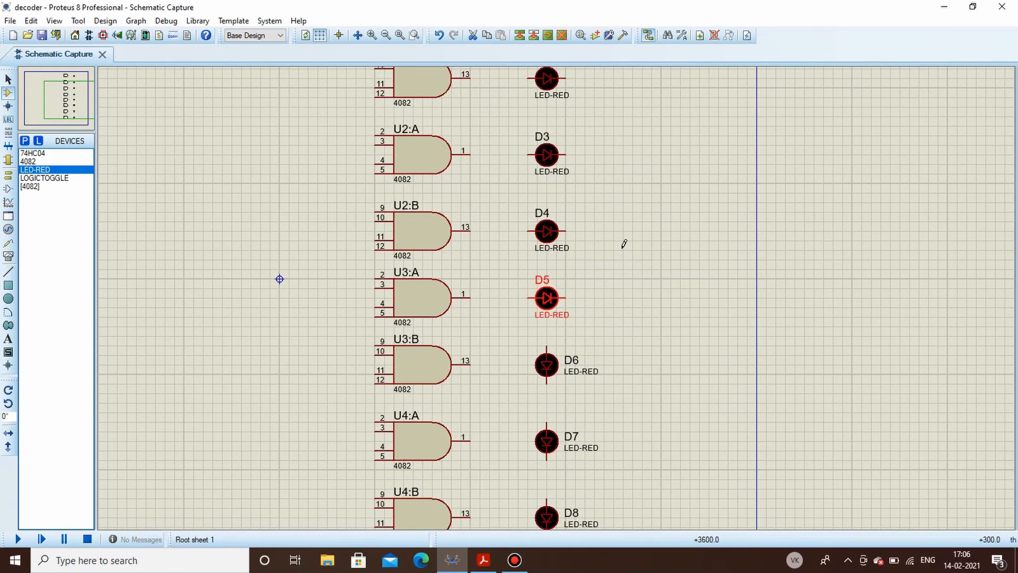
right_click(559, 379)
left_click(617, 86)
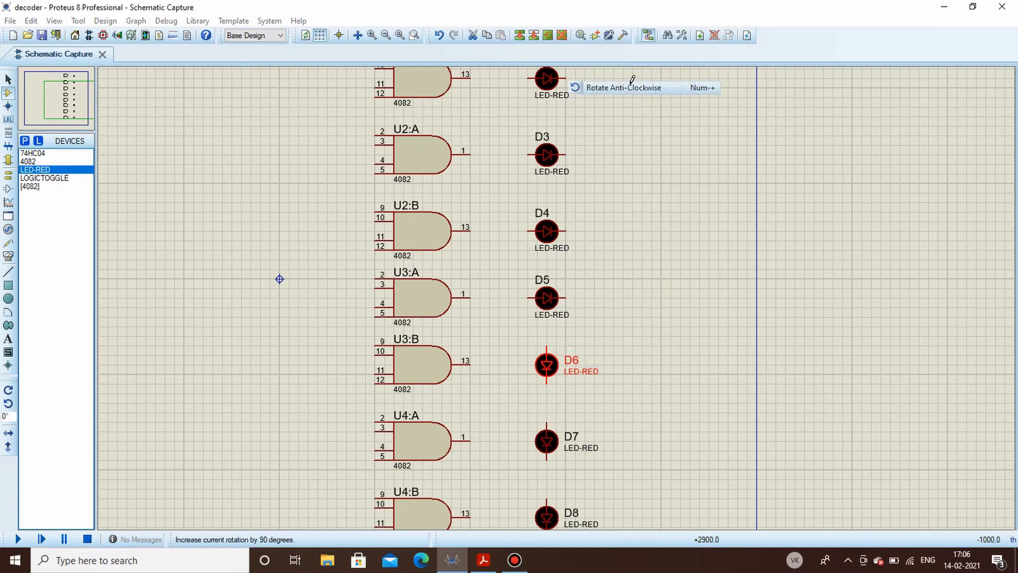
right_click(549, 433)
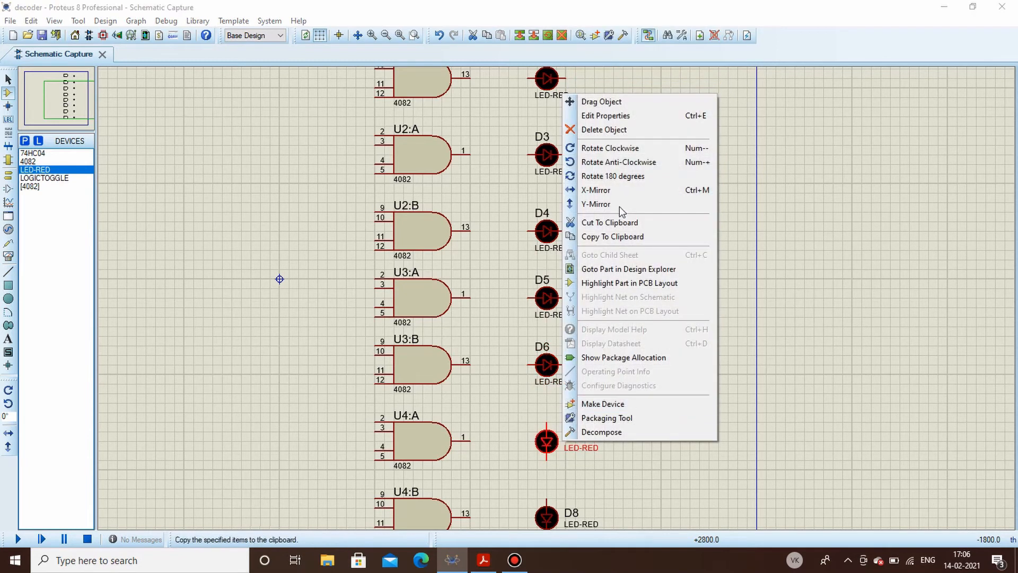
left_click(619, 162)
right_click(558, 512)
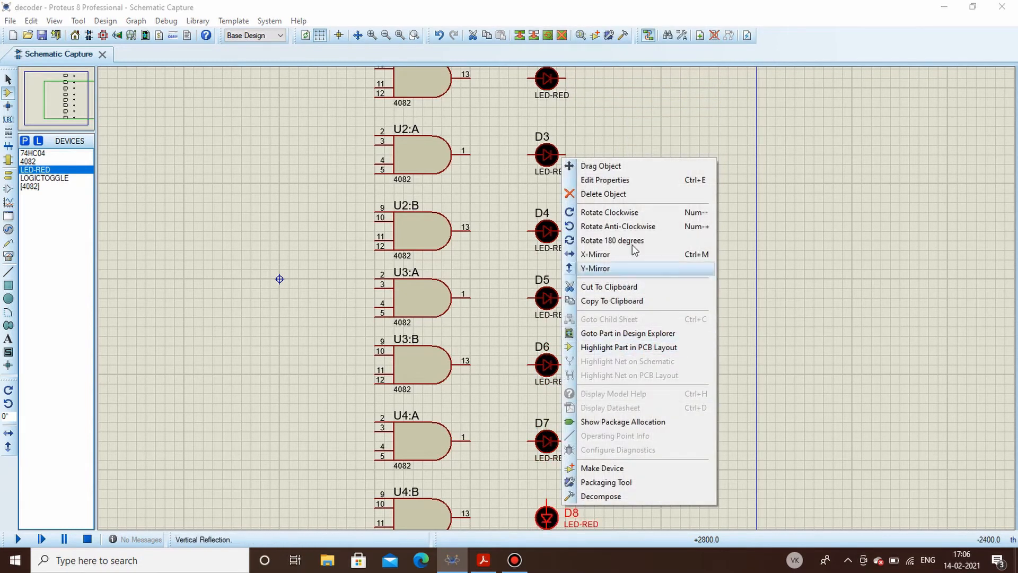
left_click(637, 229)
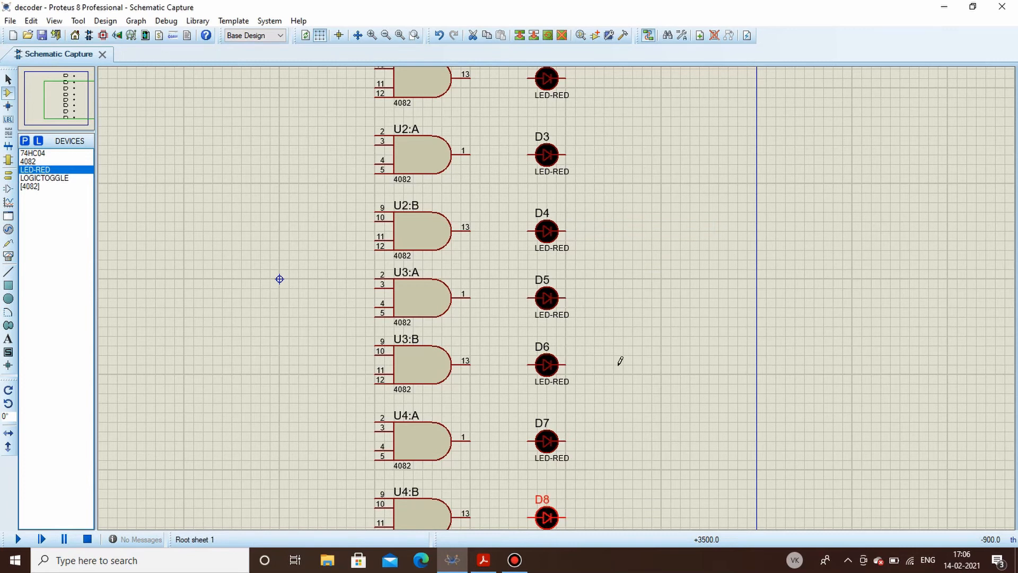
scroll(472, 286, "down", 1)
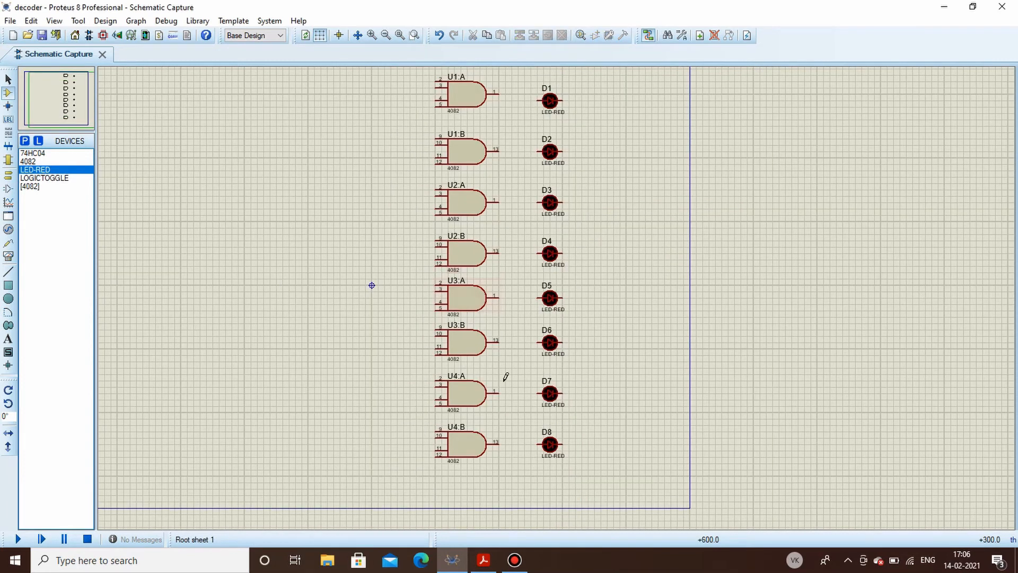
Switch to Adobe Acrobat Reader to examine the Y0 to Y7 output equations in Decoder .pdf, and return to Proteus.
left_click(477, 566)
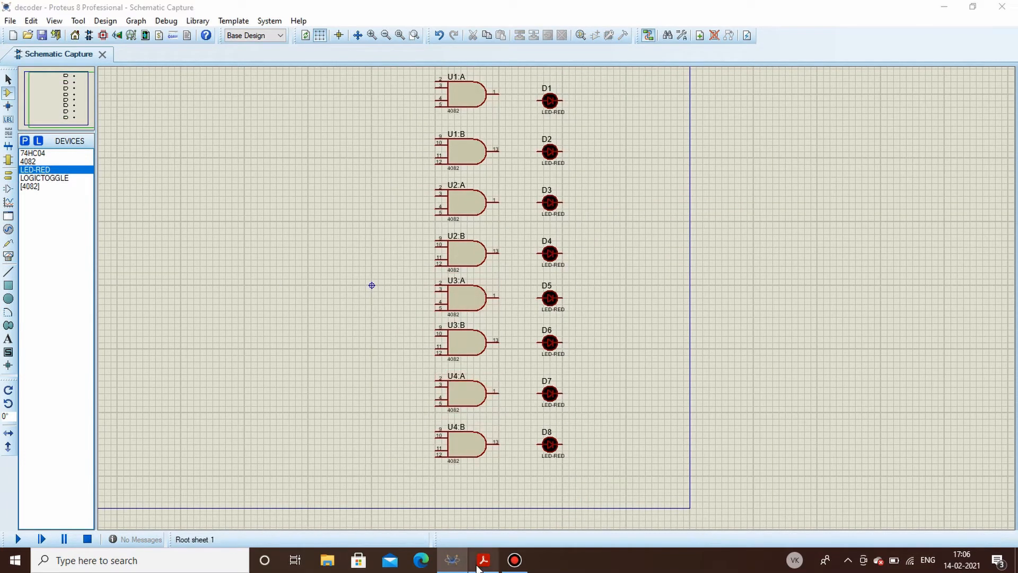
scroll(146, 403, "down", 3)
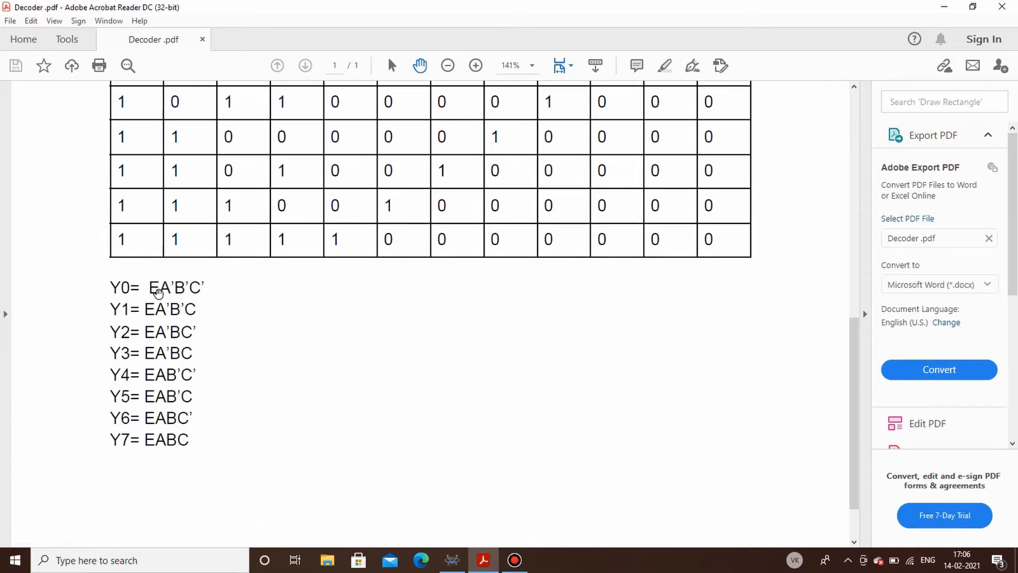
left_click(452, 560)
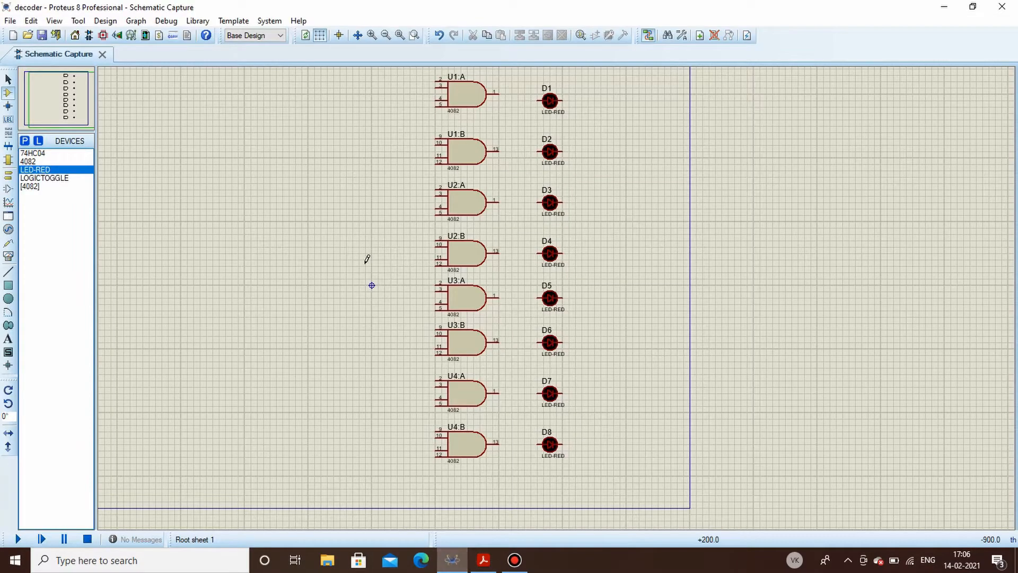
Place a LOGICTOGGLE above the sheet's upper border, to the left of the AND gates, and rotate it clockwise.
key("F7")
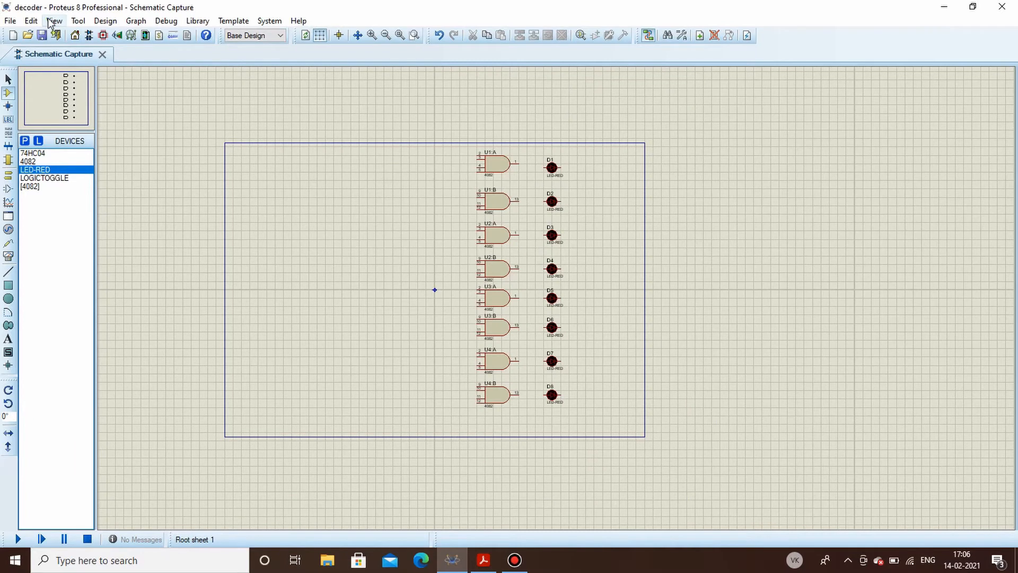
left_click(54, 21)
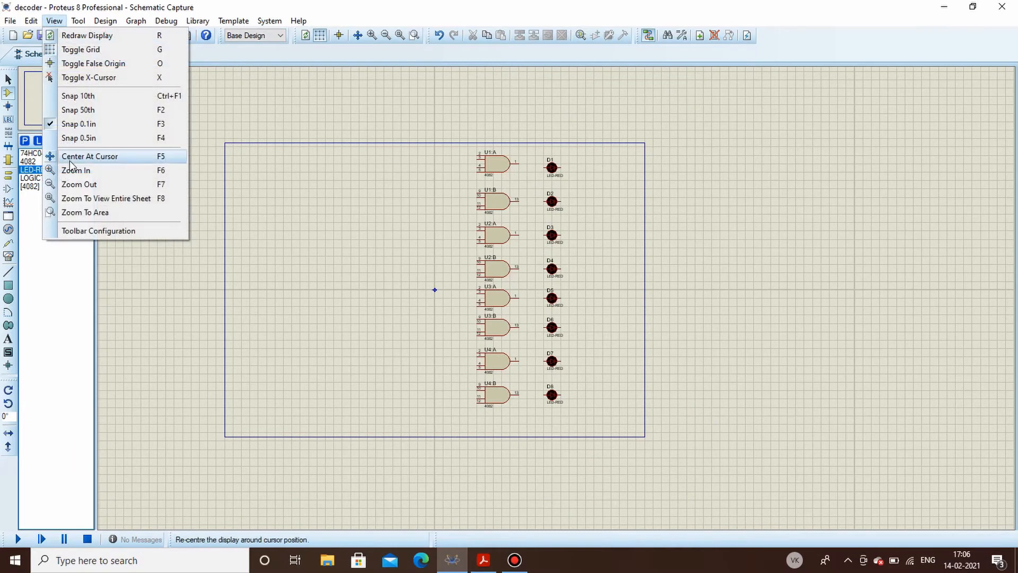
left_click(85, 197)
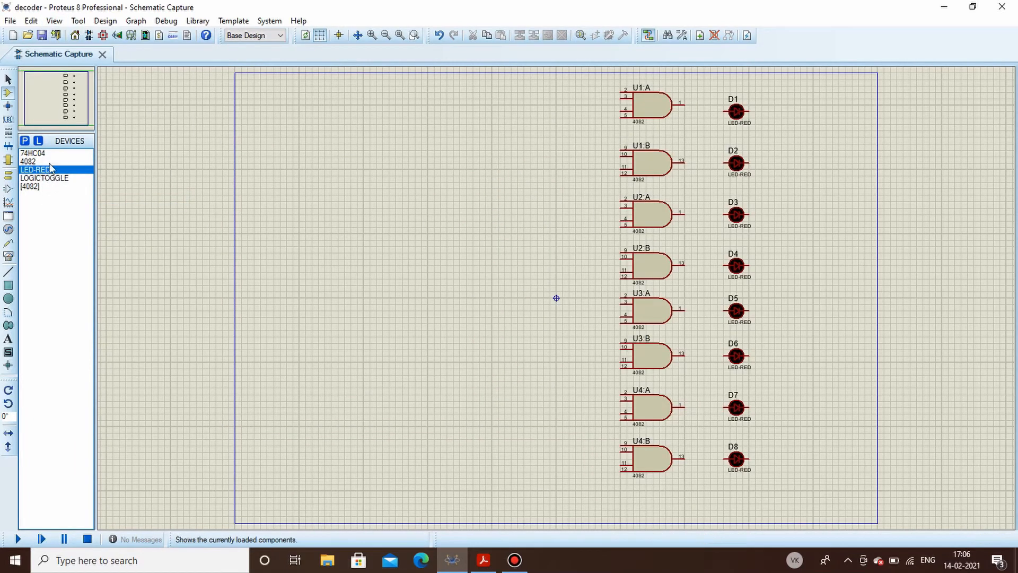
left_click(40, 179)
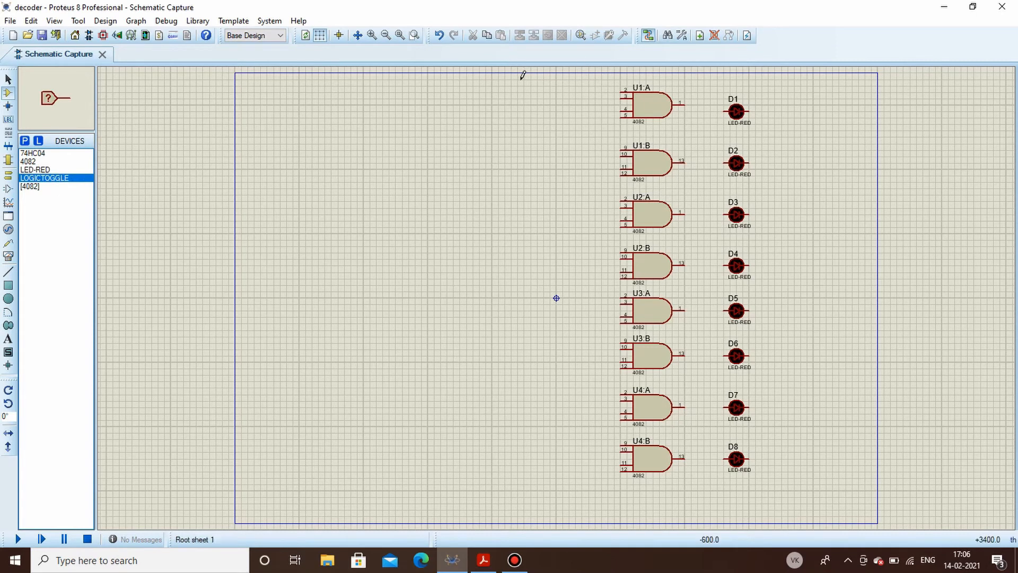
key("F6")
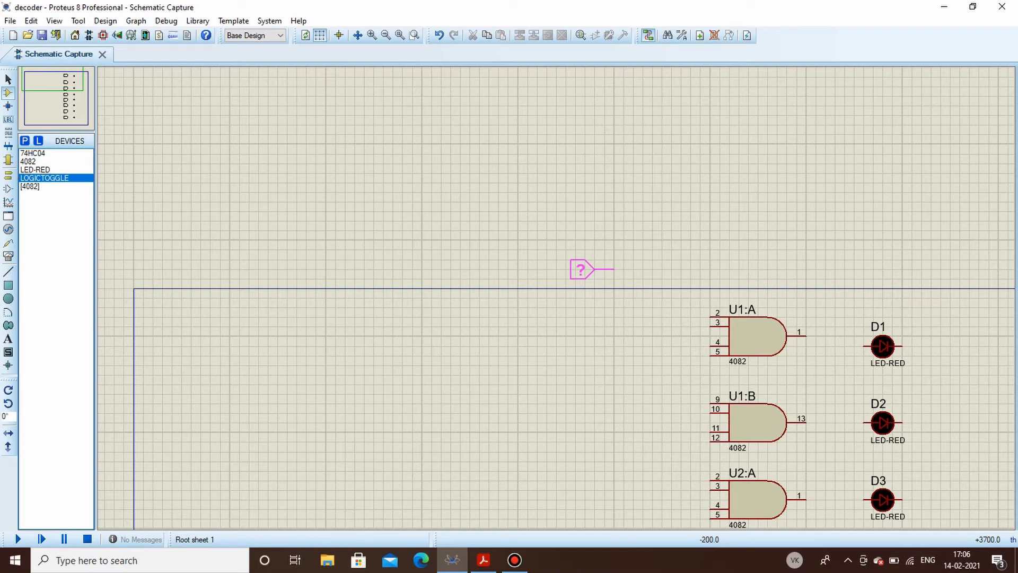
left_click(580, 270)
right_click(604, 276)
left_click(652, 213)
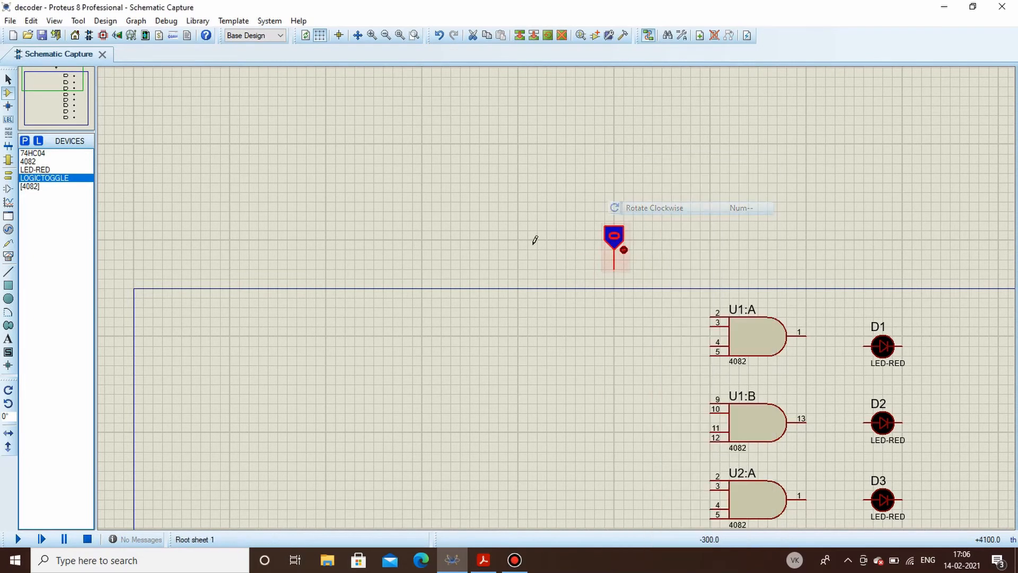
Place a second LOGICTOGGLE to the left of the first one and rotate it clockwise.
left_click(519, 228)
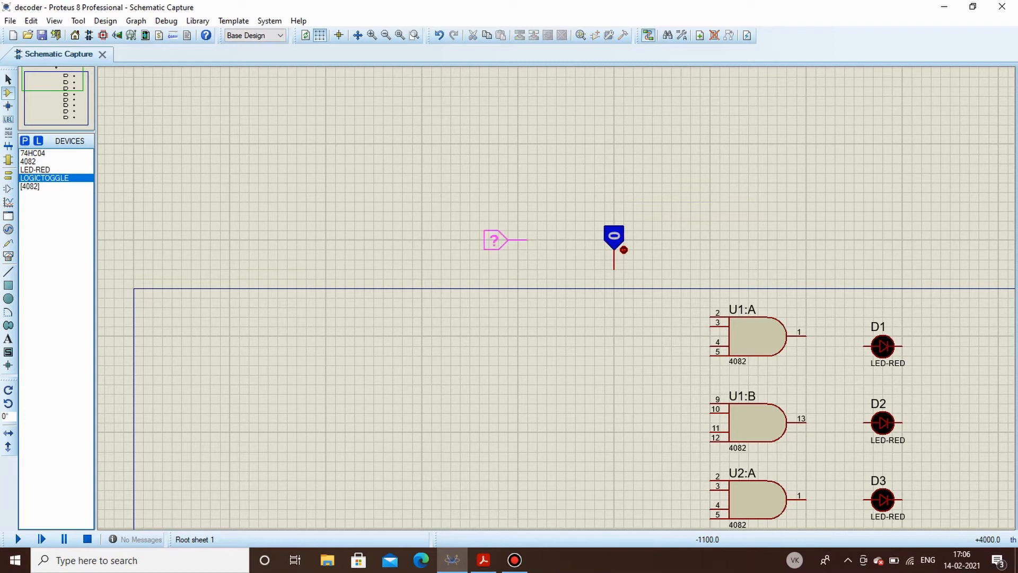
left_click(505, 269)
right_click(523, 270)
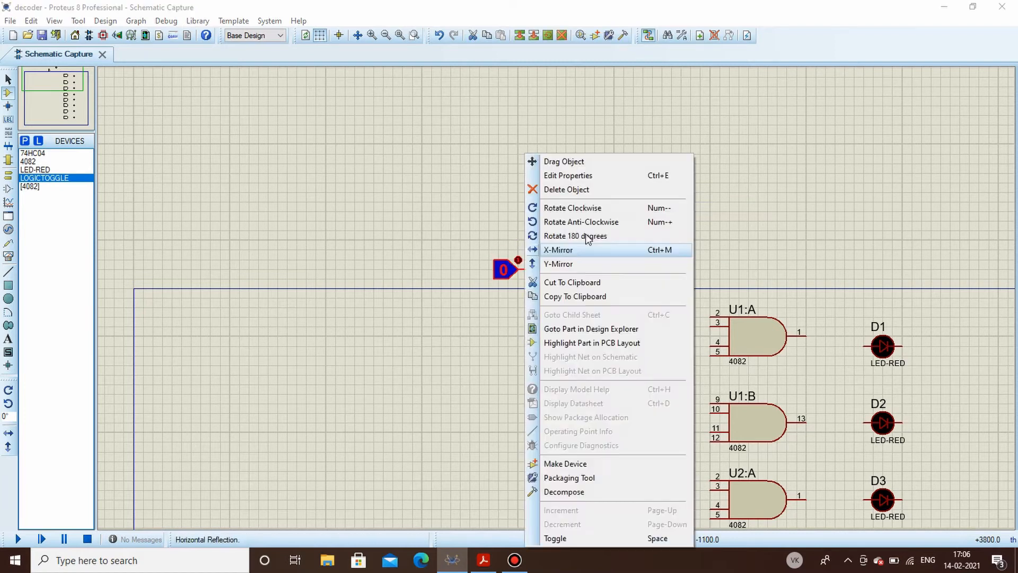
left_click(597, 208)
Place a third LOGICTOGGLE to the left of the existing two and rotate it clockwise.
left_click(447, 262)
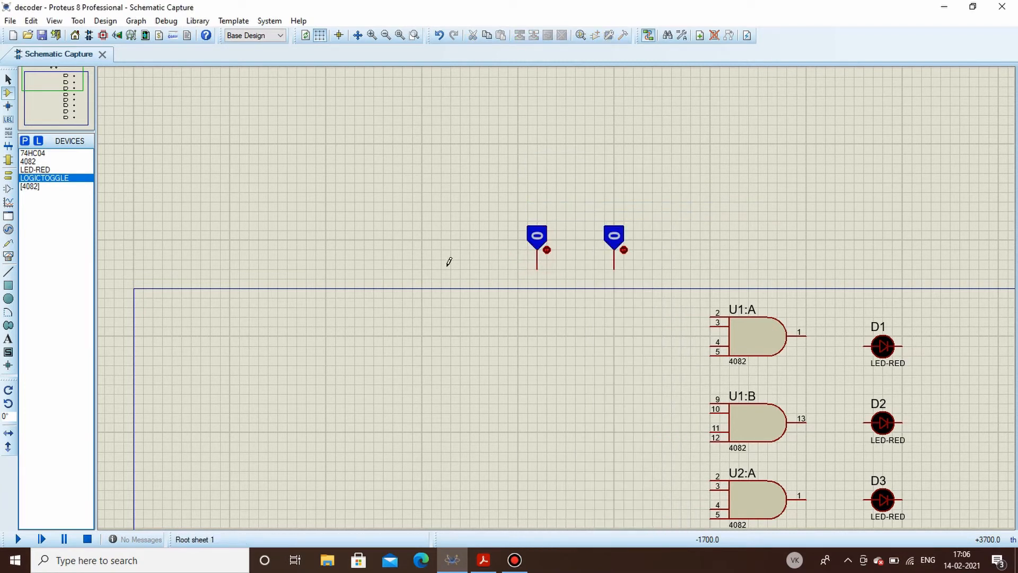
left_click(447, 270)
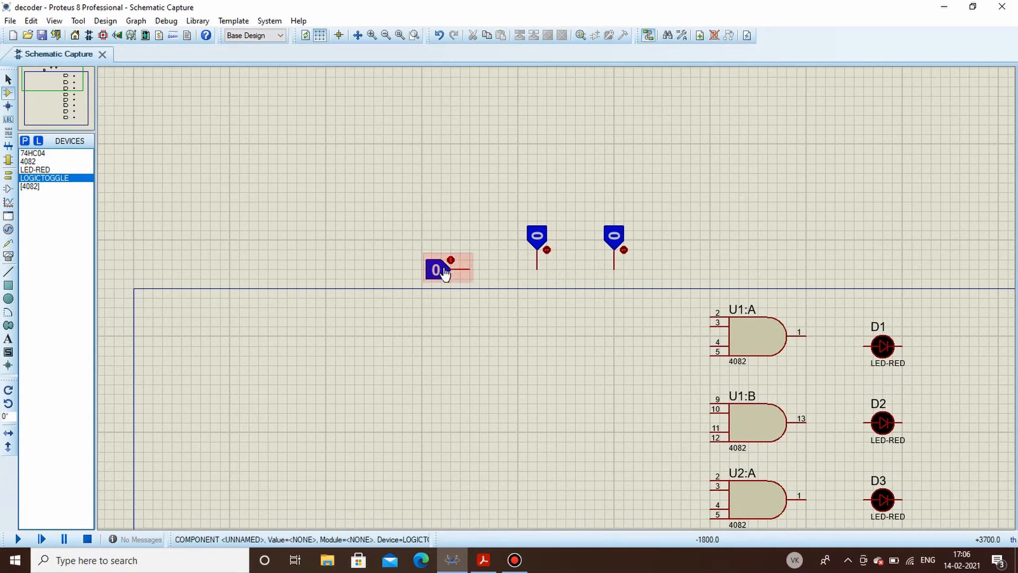
right_click(448, 270)
left_click(507, 207)
Place a fourth LOGICTOGGLE at the left end of the row and rotate it clockwise.
left_click(400, 257)
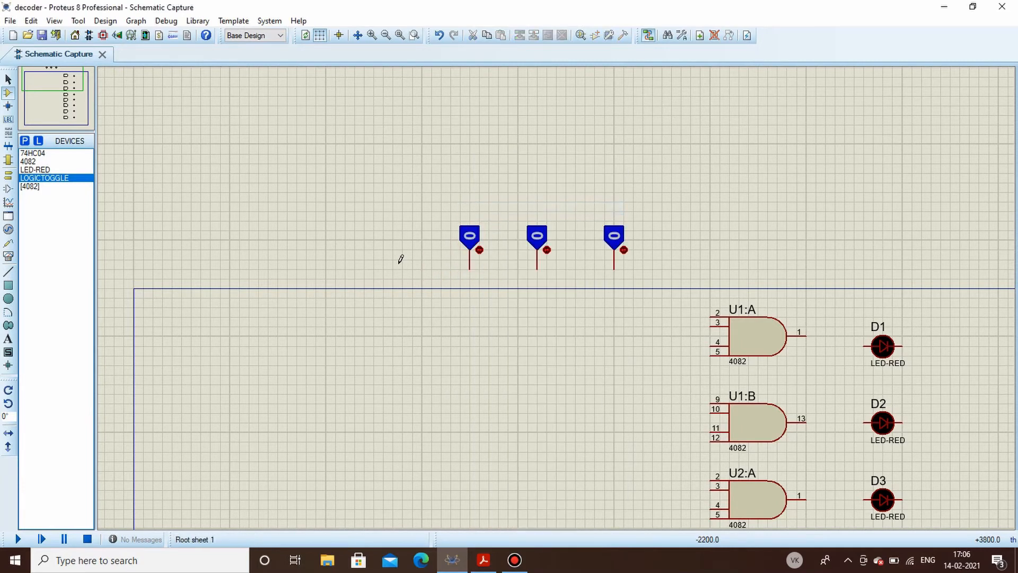
left_click(401, 270)
right_click(402, 270)
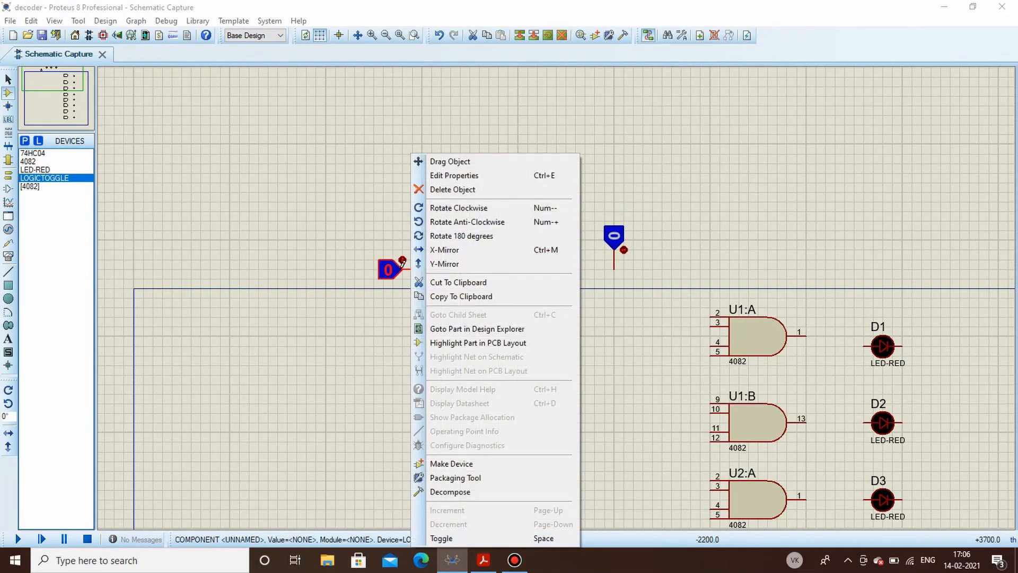
left_click(457, 207)
left_click(397, 268)
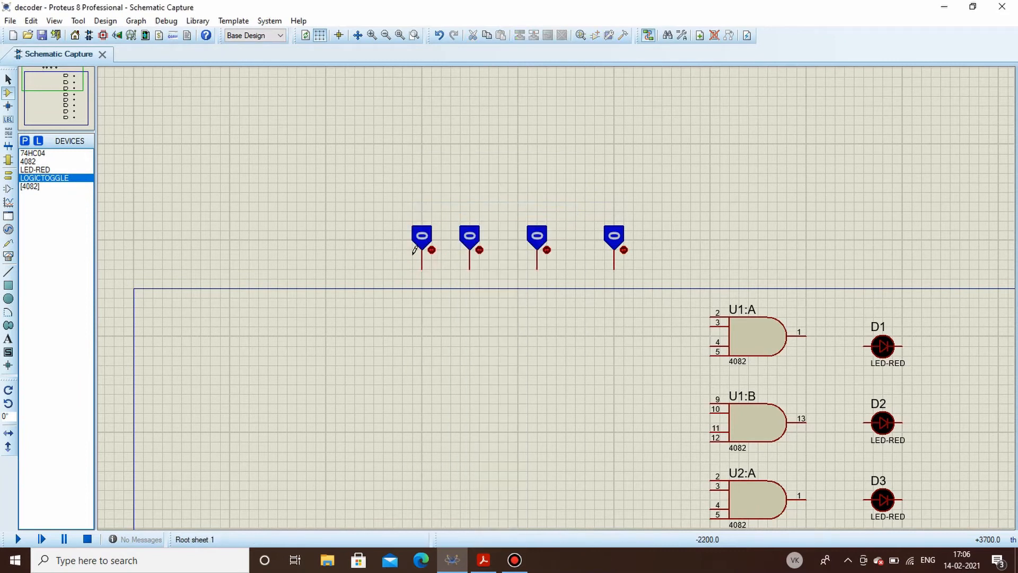
Place a 74HC04 inverter below the leftmost logic toggle and rotate it clockwise so its input faces up.
scroll(530, 336, "down", 2)
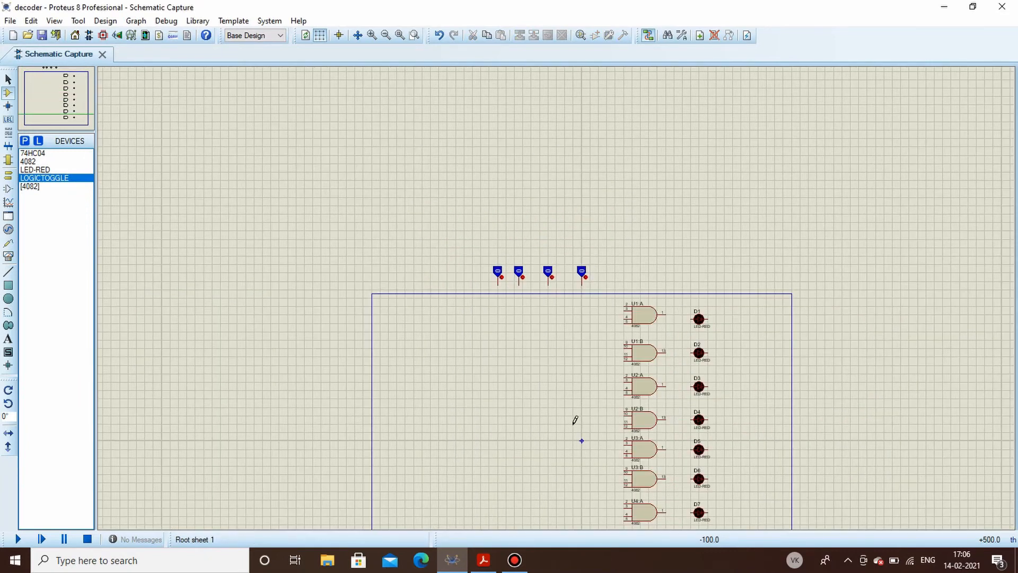
scroll(554, 325, "up", 2)
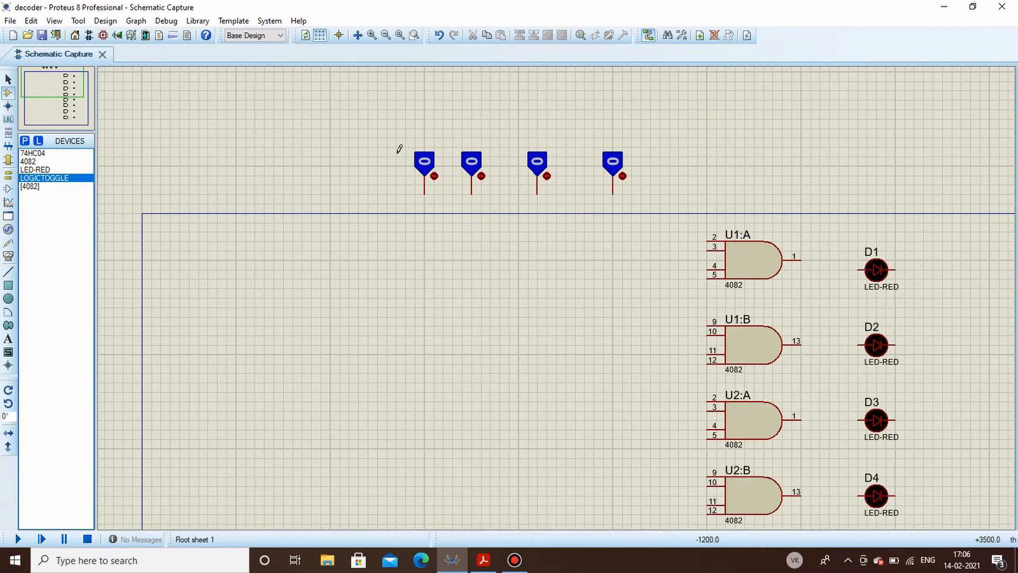
left_click_drag(410, 185, 461, 227)
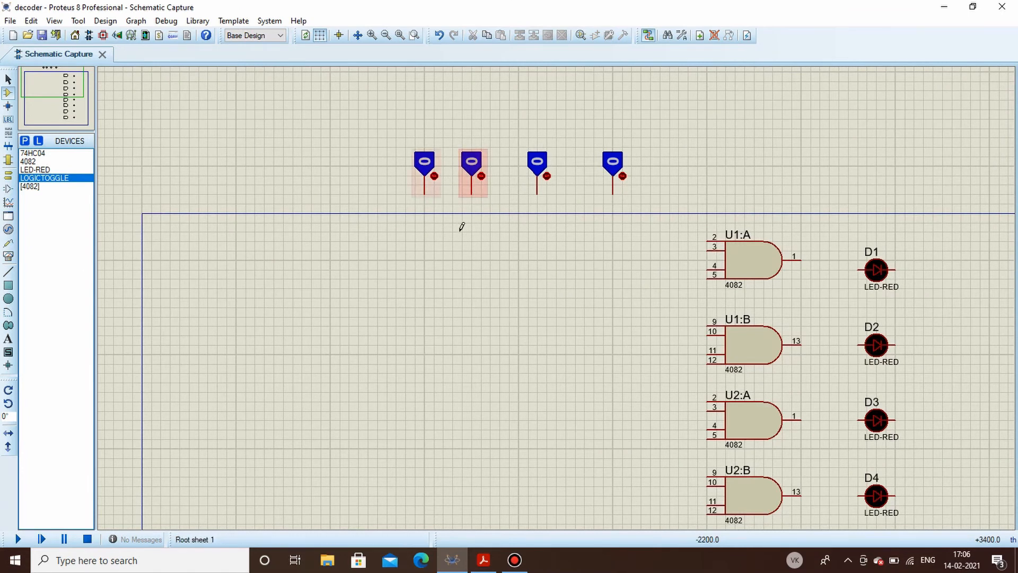
left_click(38, 154)
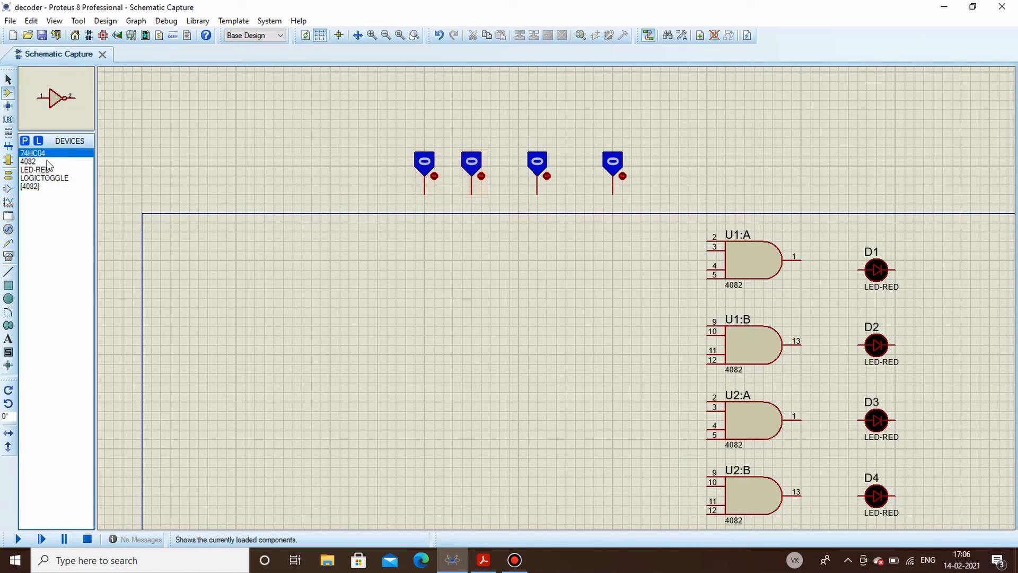
left_click(425, 220)
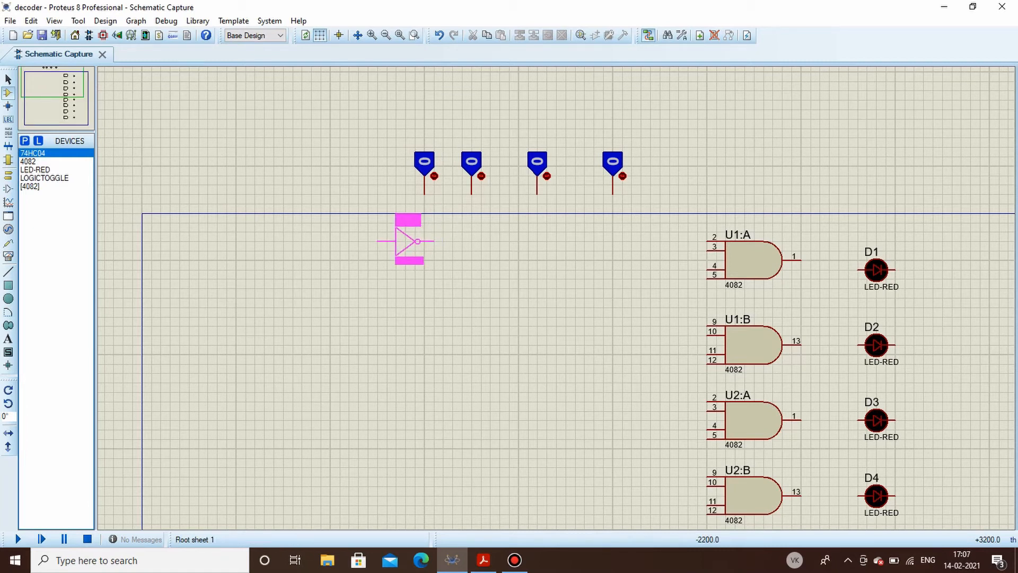
left_click(418, 241)
right_click(403, 241)
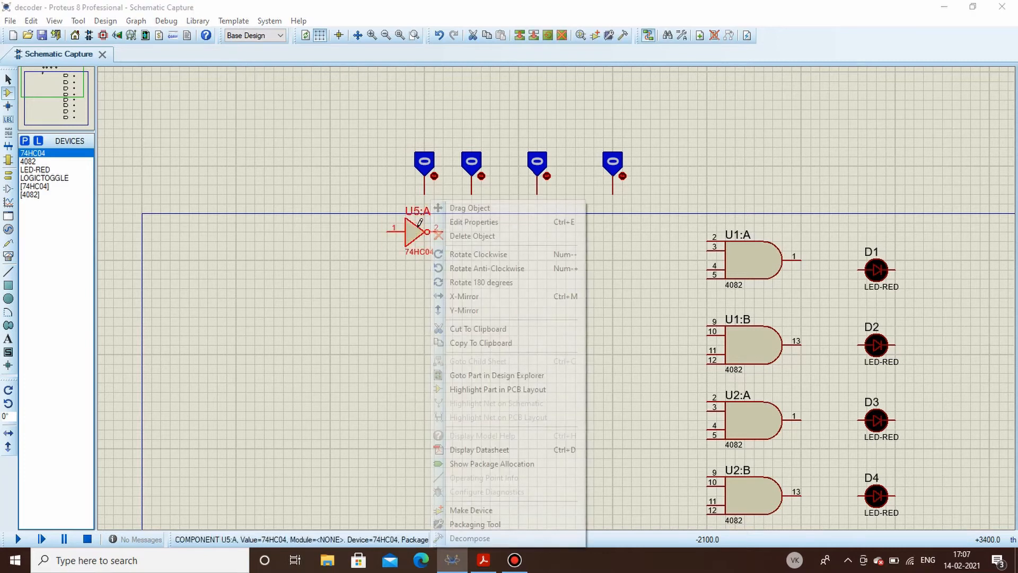
left_click(452, 254)
left_click(408, 288)
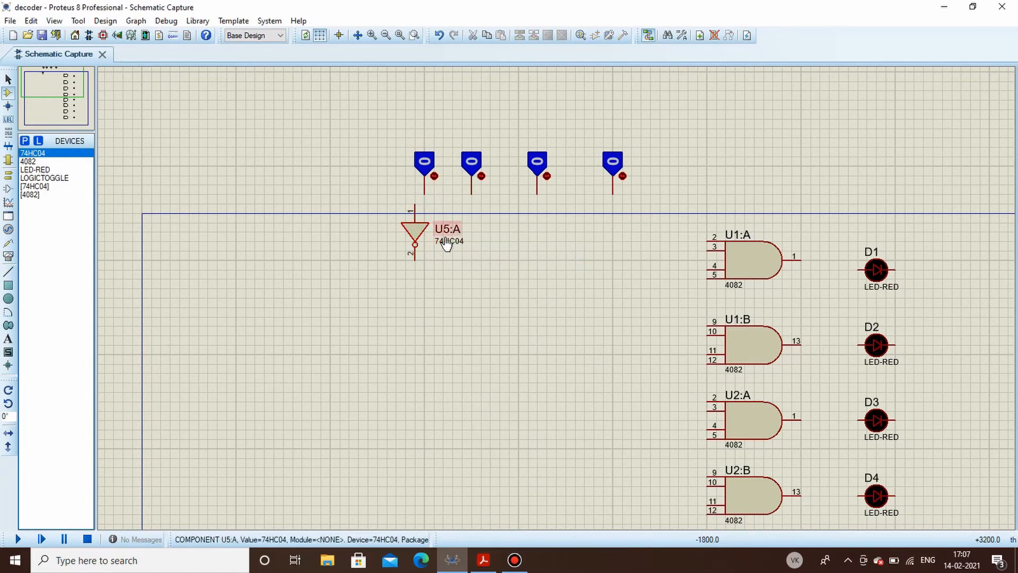
Move the reference and value labels of inverter U5:A to the left side of its symbol.
left_click(446, 237)
left_click_drag(446, 237, 370, 237)
left_click_drag(448, 240, 373, 241)
left_click(461, 258)
Place a second 74HC04 inverter below the second logic toggle from the left and rotate it clockwise.
left_click(464, 236)
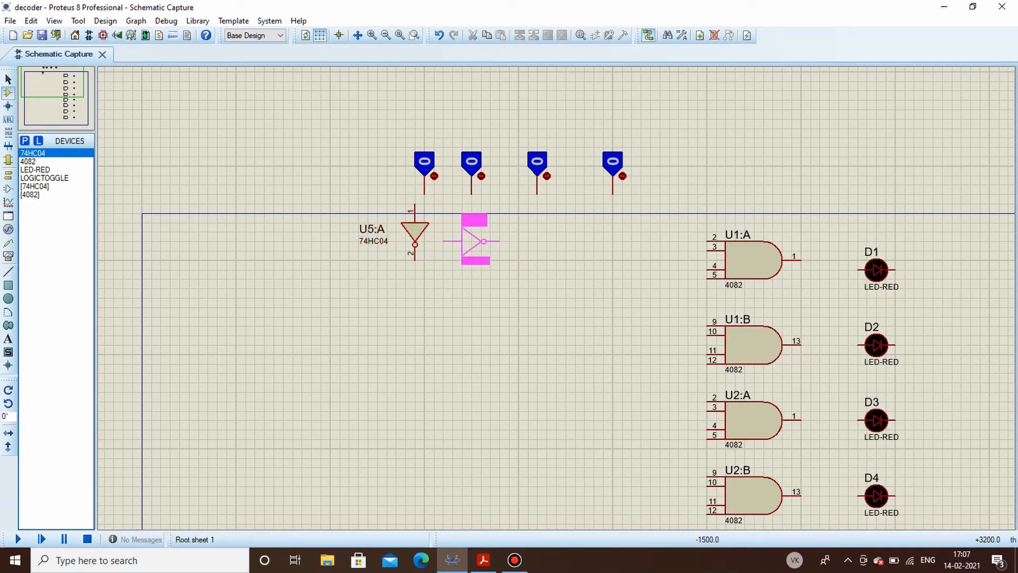
left_click(471, 239)
right_click(472, 239)
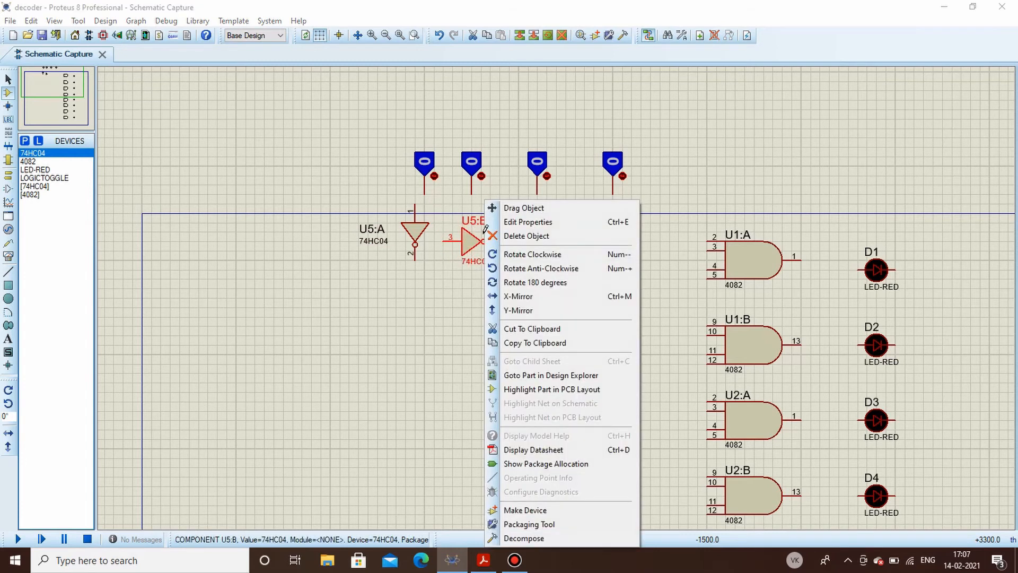
left_click(531, 254)
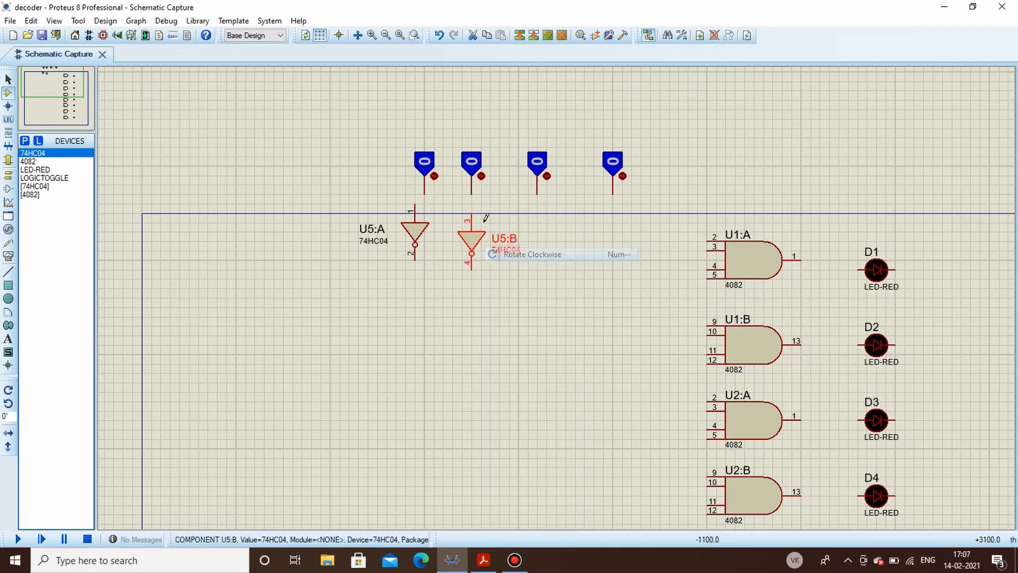
Place a third 74HC04 inverter below the third logic toggle from the left and rotate it clockwise.
left_click(550, 233)
left_click(549, 234)
left_click(549, 238)
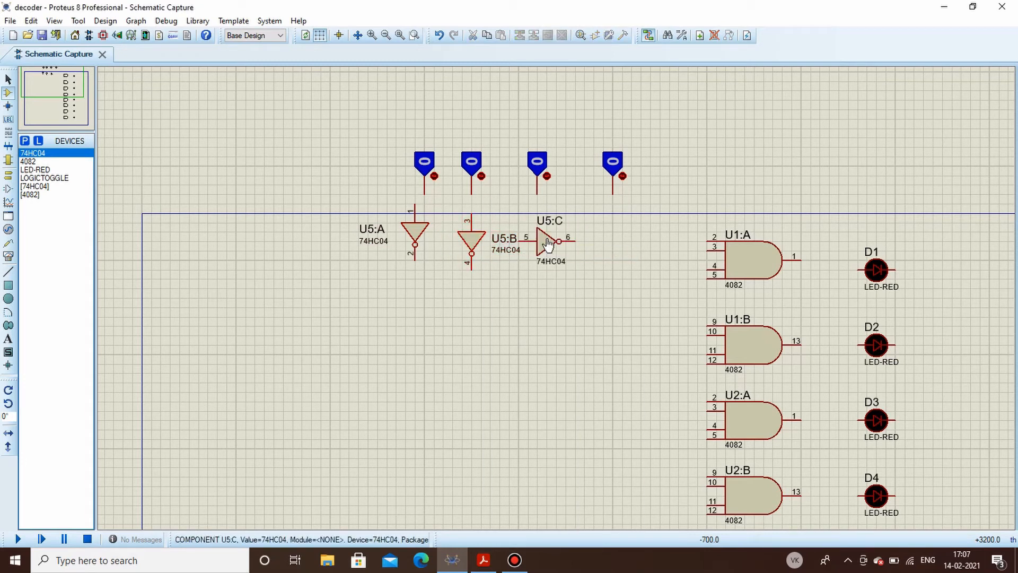
right_click(558, 238)
left_click(573, 255)
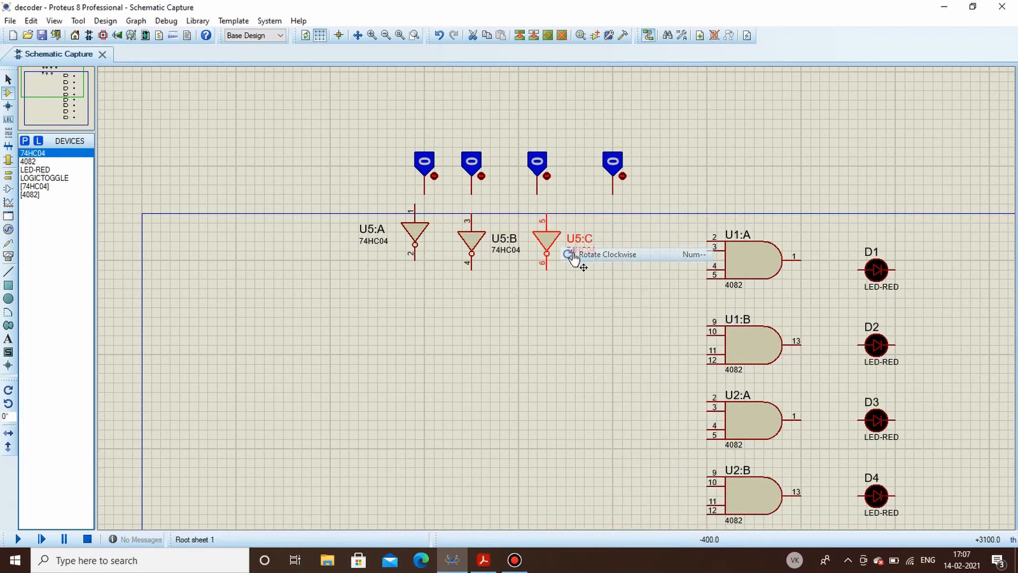
Place a fourth 74HC04 inverter below the rightmost logic toggle and rotate it clockwise.
left_click(624, 222)
left_click(630, 224)
left_click(634, 242)
right_click(631, 241)
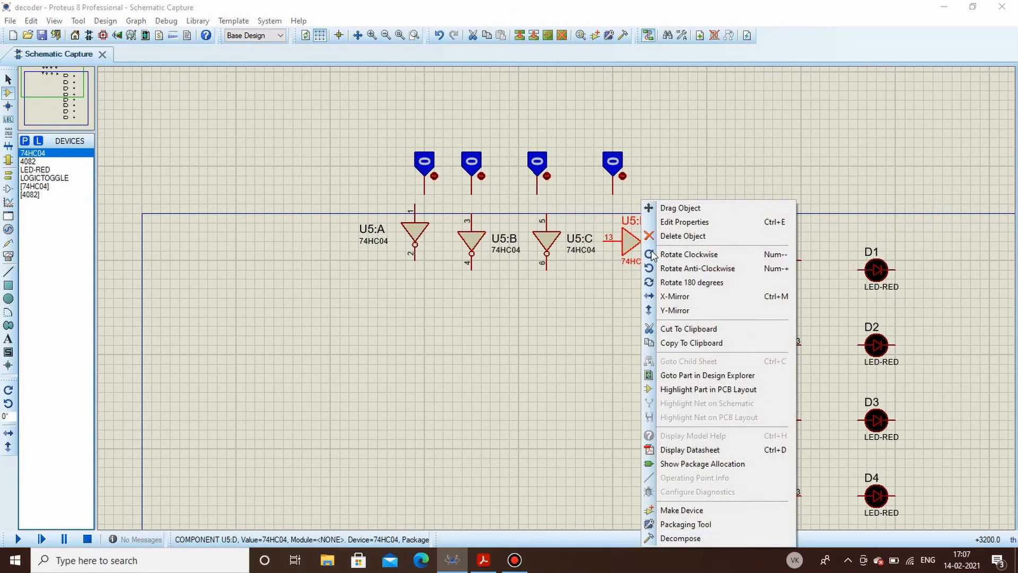
left_click(658, 255)
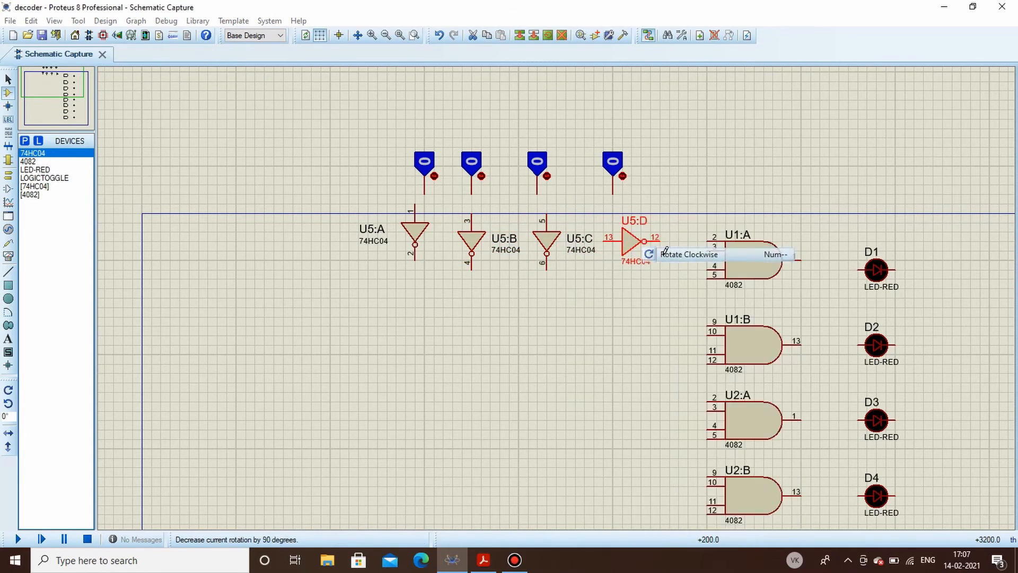
Align the logic toggles above inverters U5:D, U5:C and U5:A with the input pins of those inverters.
left_click(615, 165)
left_click_drag(614, 165, 633, 173)
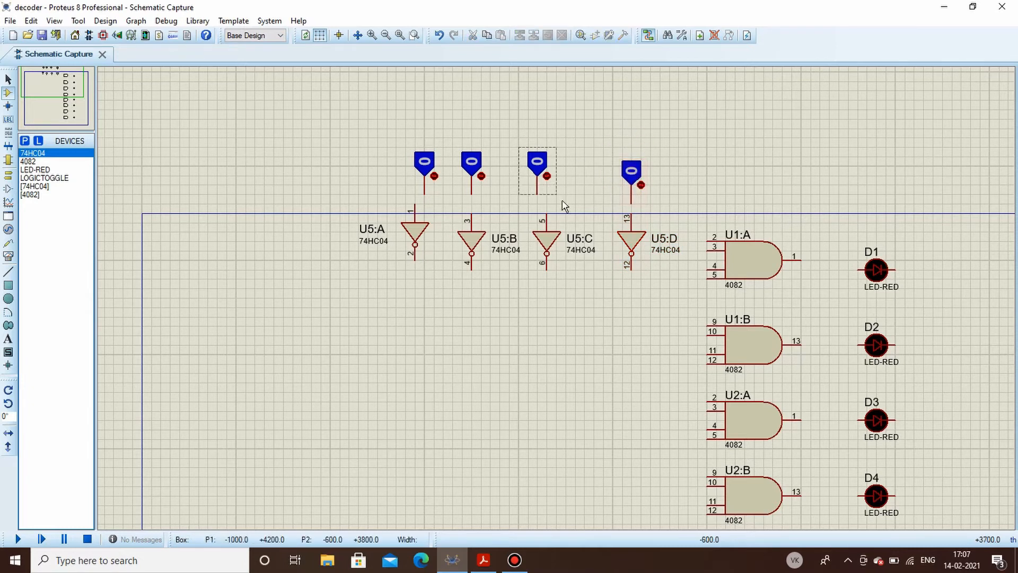
left_click(539, 169)
left_click_drag(539, 169, 555, 182)
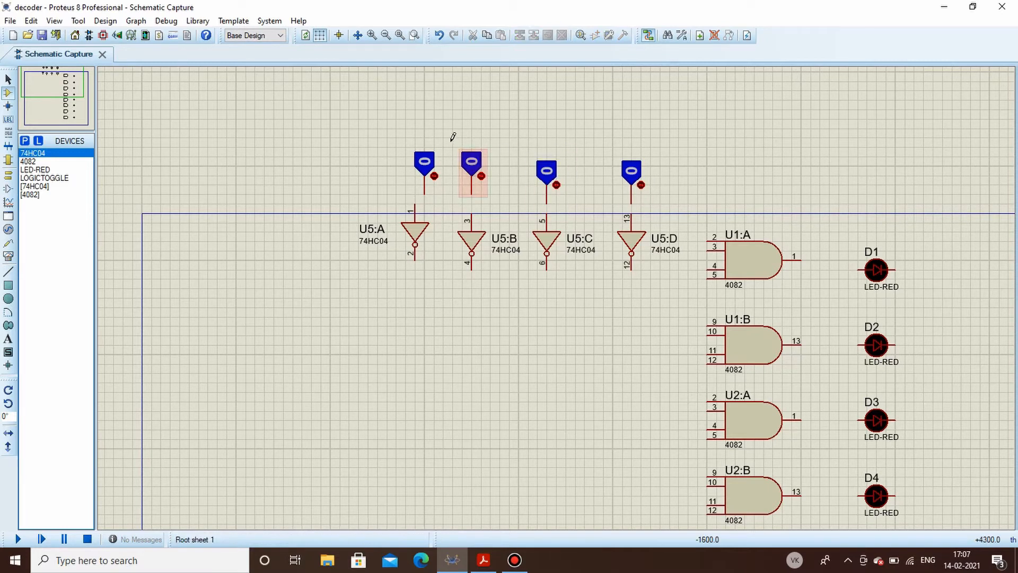
left_click_drag(406, 140, 439, 192)
left_click(419, 164)
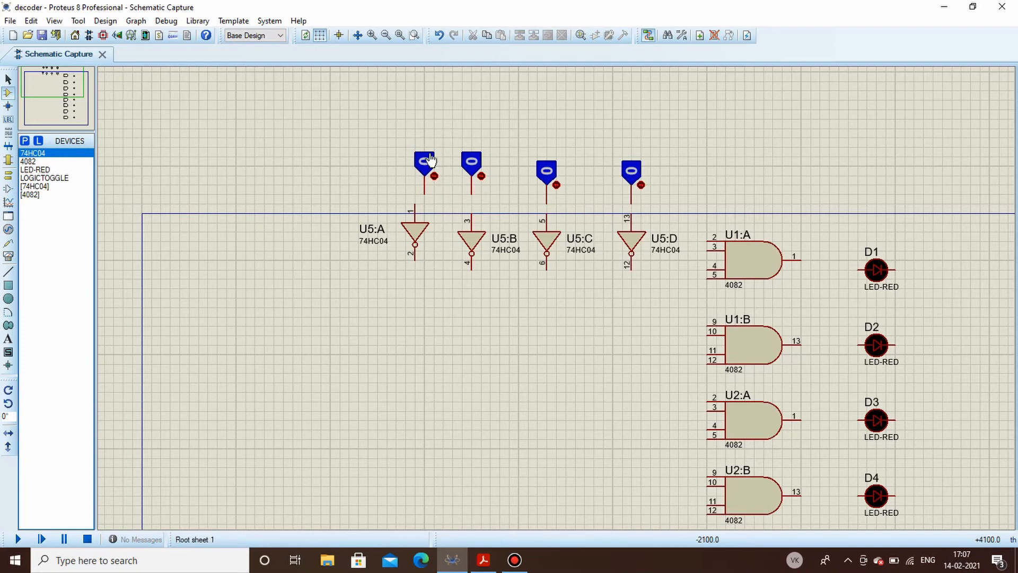
left_click(426, 163)
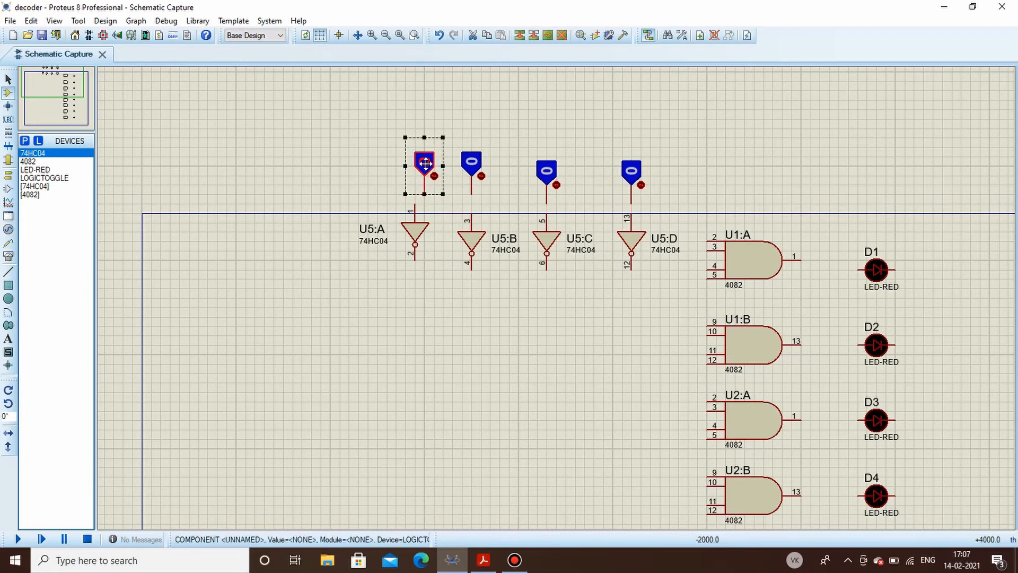
left_click_drag(426, 162, 417, 162)
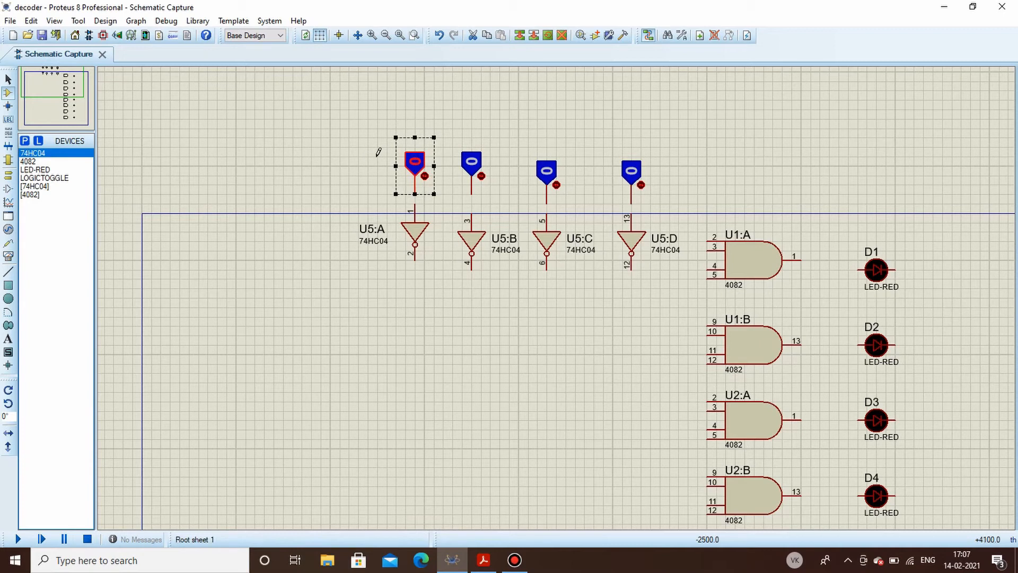
left_click(456, 141)
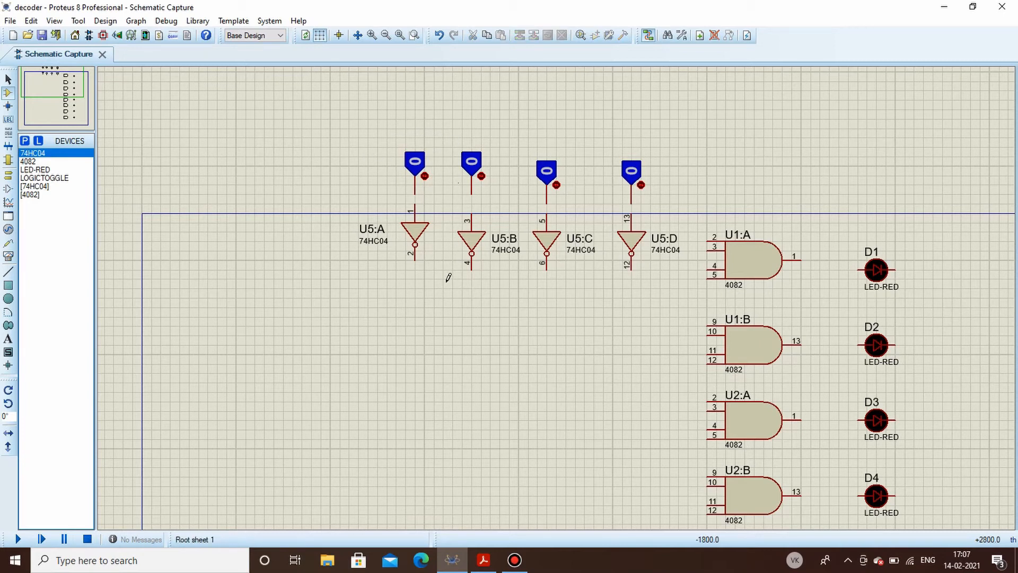
Wire the three left logic toggles to the inputs of inverters U5:A, U5:B and U5:C directly below them.
left_click(416, 195)
left_click(416, 205)
left_click(471, 195)
left_click(471, 214)
left_click(546, 203)
left_click(549, 214)
Try to wire the rightmost logic toggle to inverter U5:D, and delete that inverter.
left_click(631, 203)
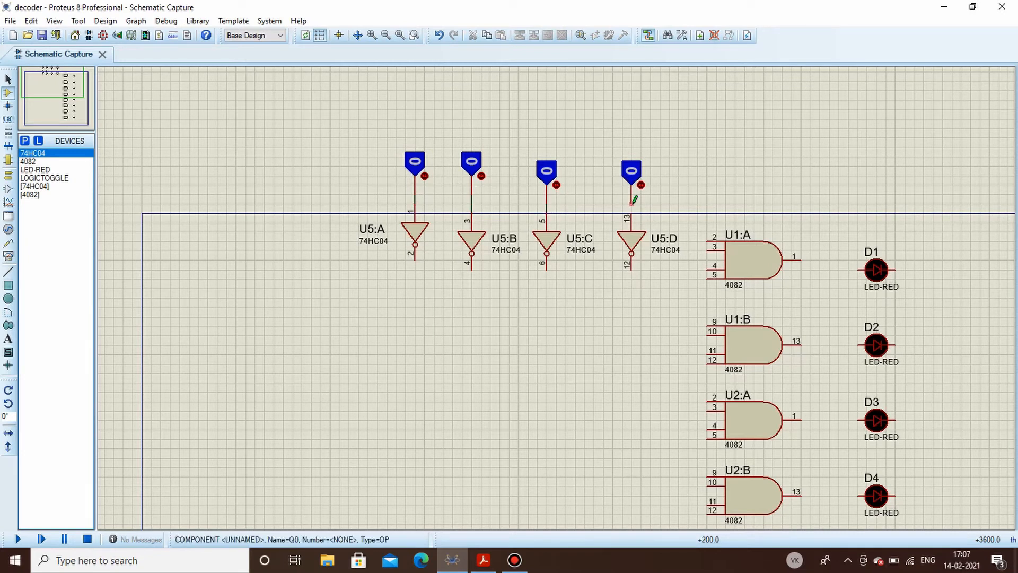
left_click(636, 213)
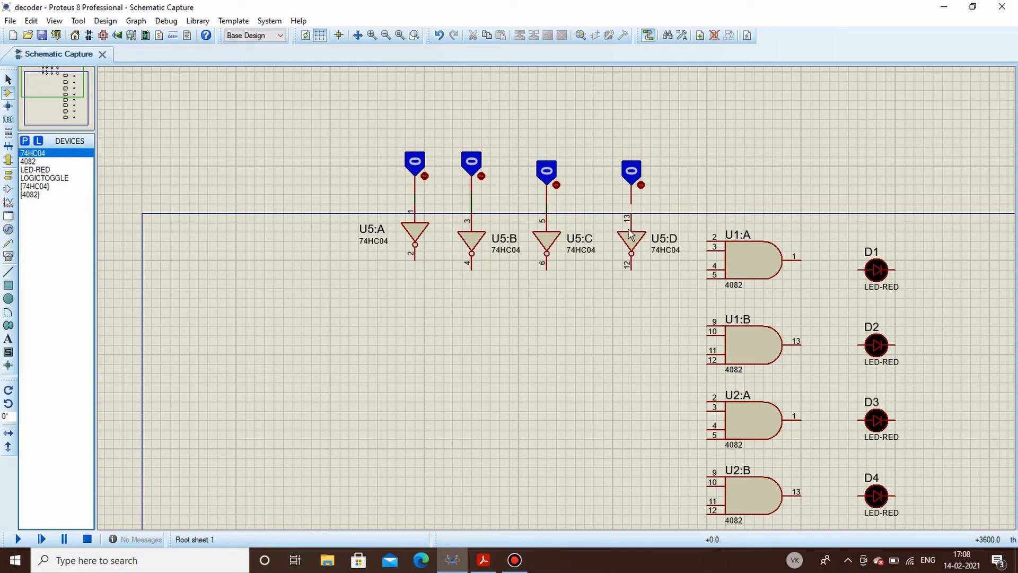
left_click_drag(613, 204, 660, 279)
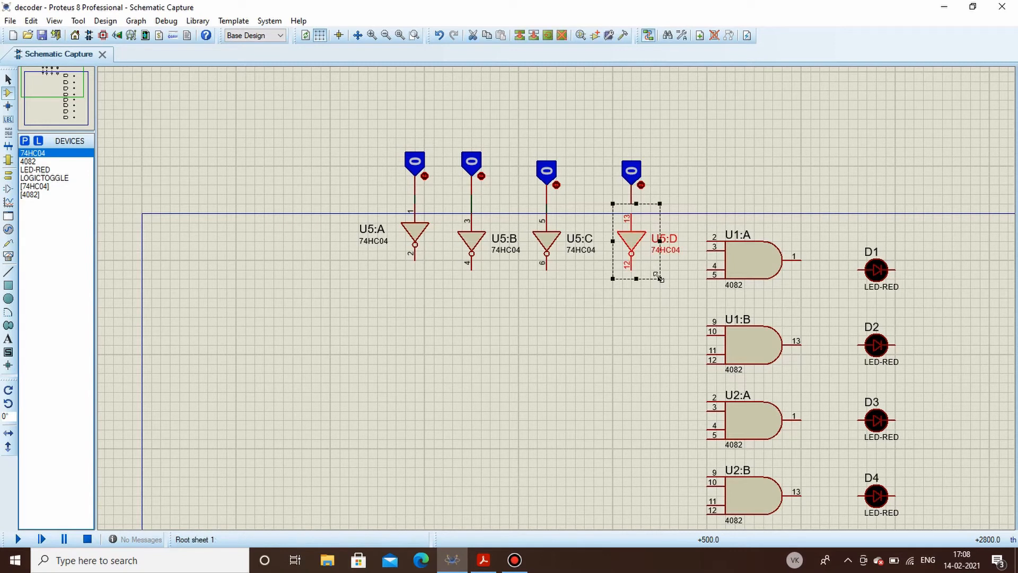
key("Delete")
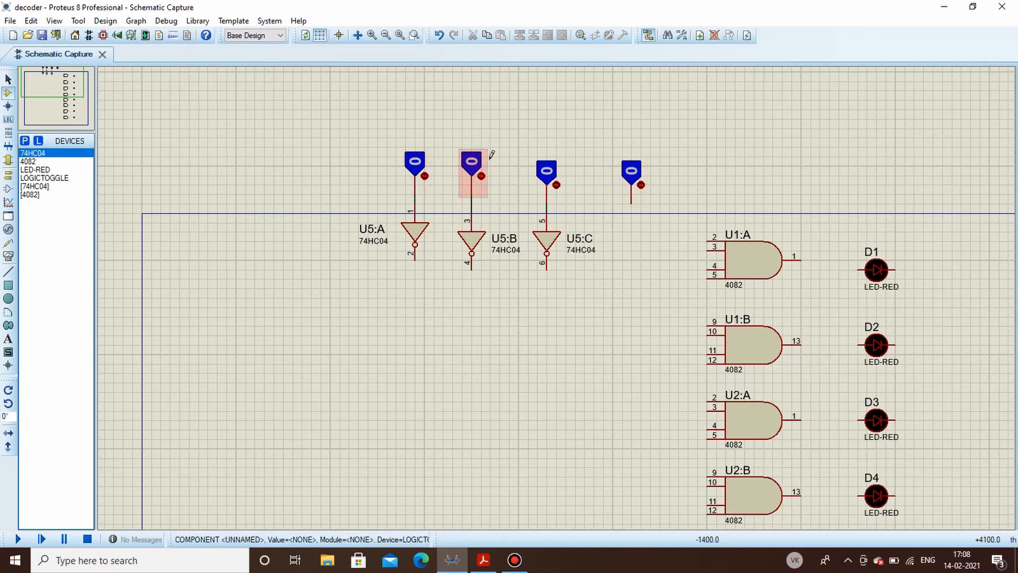
Draw a short open-ended wire down from the rightmost logic toggle and label it EN.
left_click(632, 202)
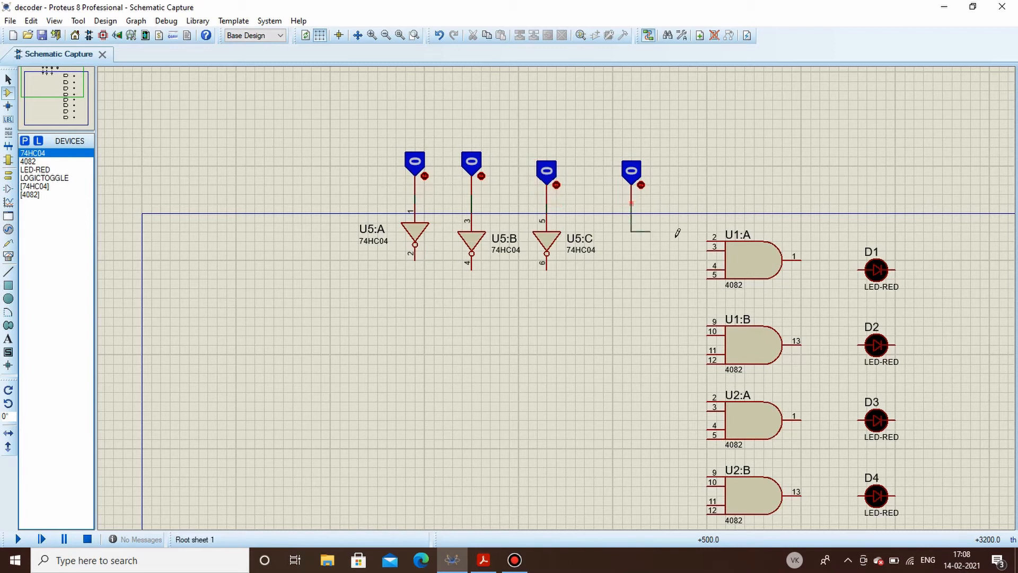
double_click(632, 231)
right_click(631, 223)
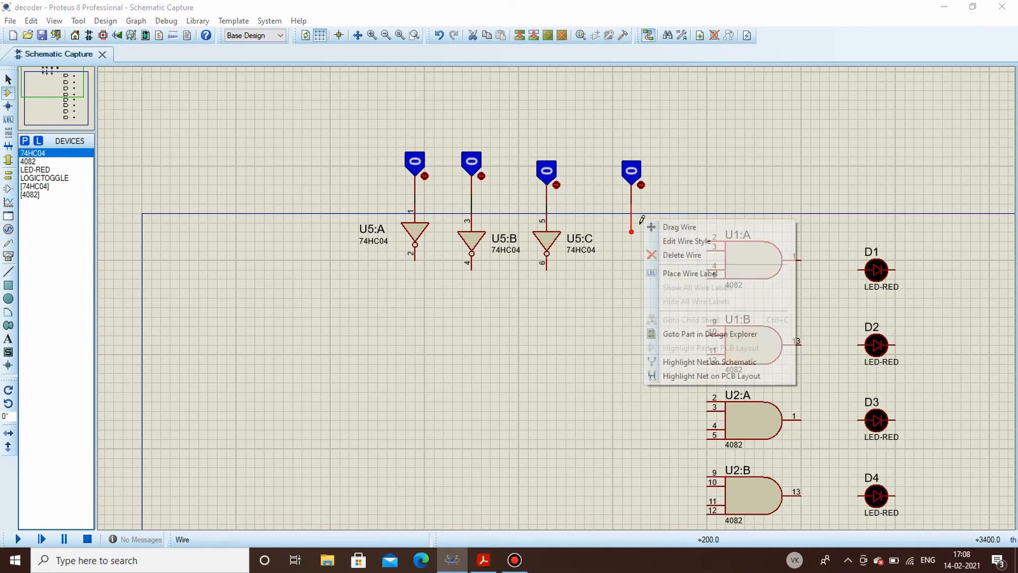
left_click(685, 273)
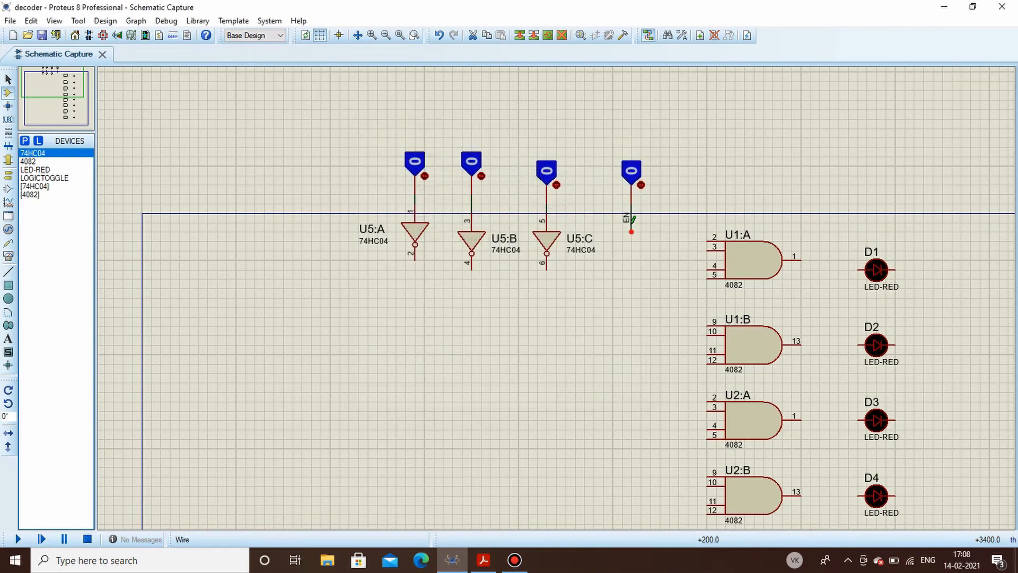
Draw short open-ended wires outward from the uppermost input pins of AND gates U1:A, U1:B, U2:A and U2:B.
left_click(711, 239)
double_click(678, 242)
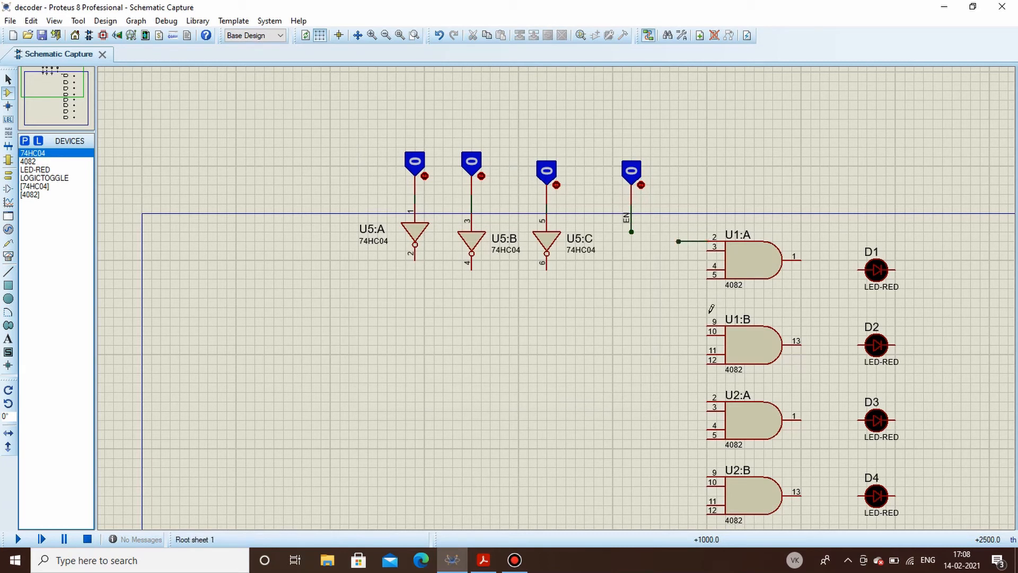
left_click(708, 324)
double_click(670, 325)
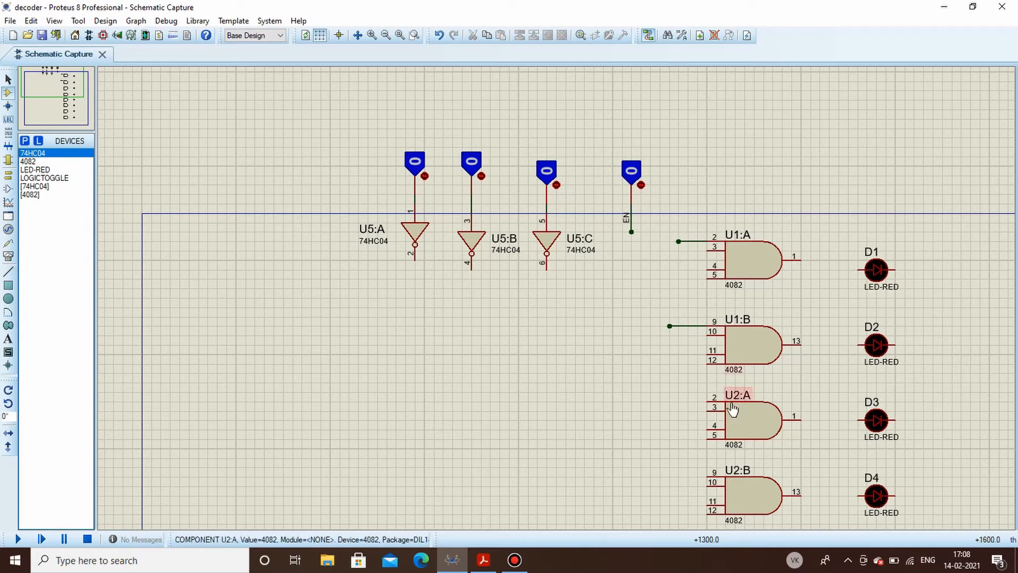
left_click(710, 399)
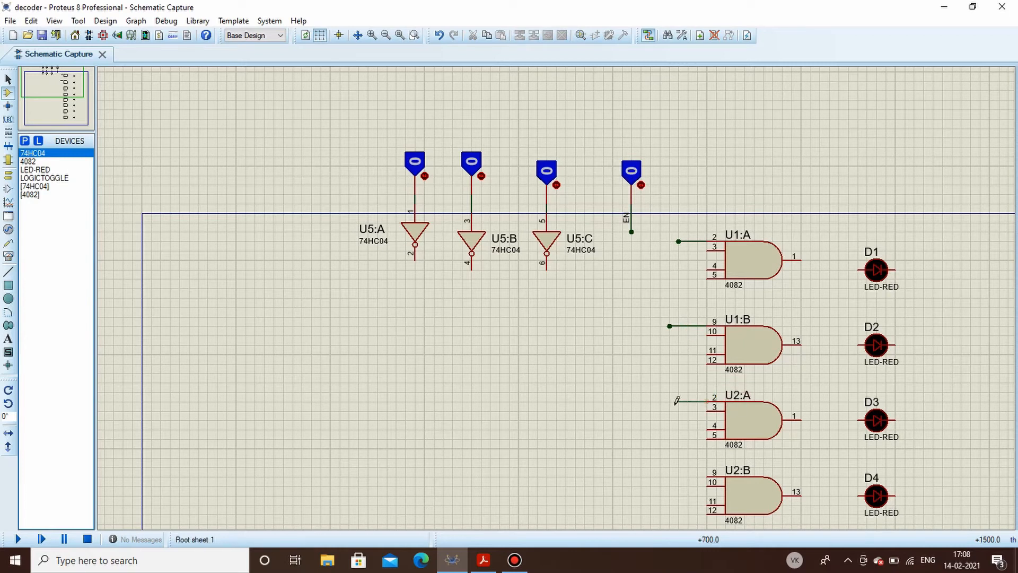
double_click(679, 402)
left_click(709, 475)
double_click(670, 476)
Draw short open-ended wires outward from the uppermost input pins of AND gates U3:A, U3:B, U4:A and U4:B.
scroll(670, 476, "down", 1)
scroll(618, 403, "down", 1)
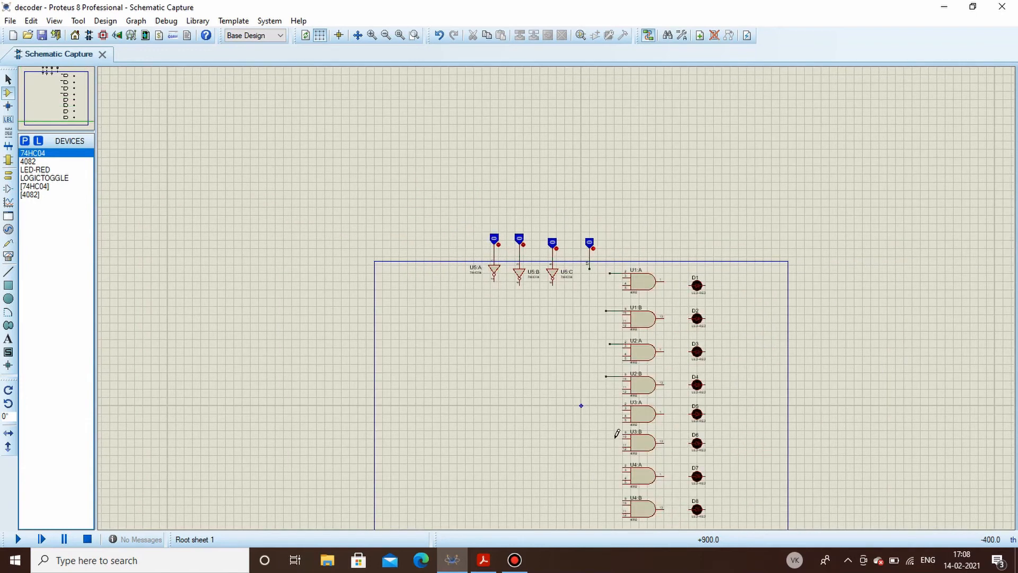
scroll(619, 453, "up", 1)
left_click(564, 224)
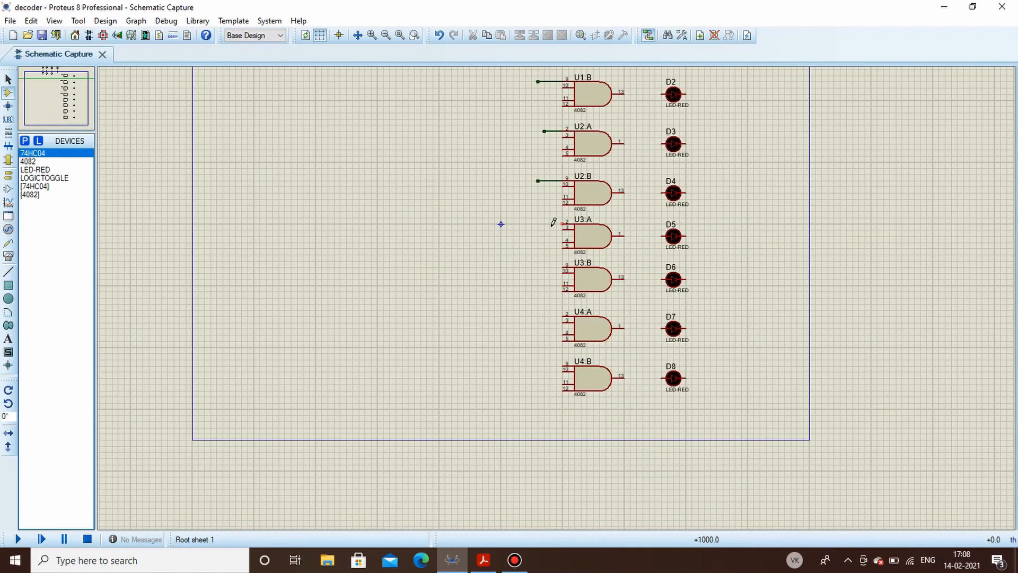
double_click(531, 224)
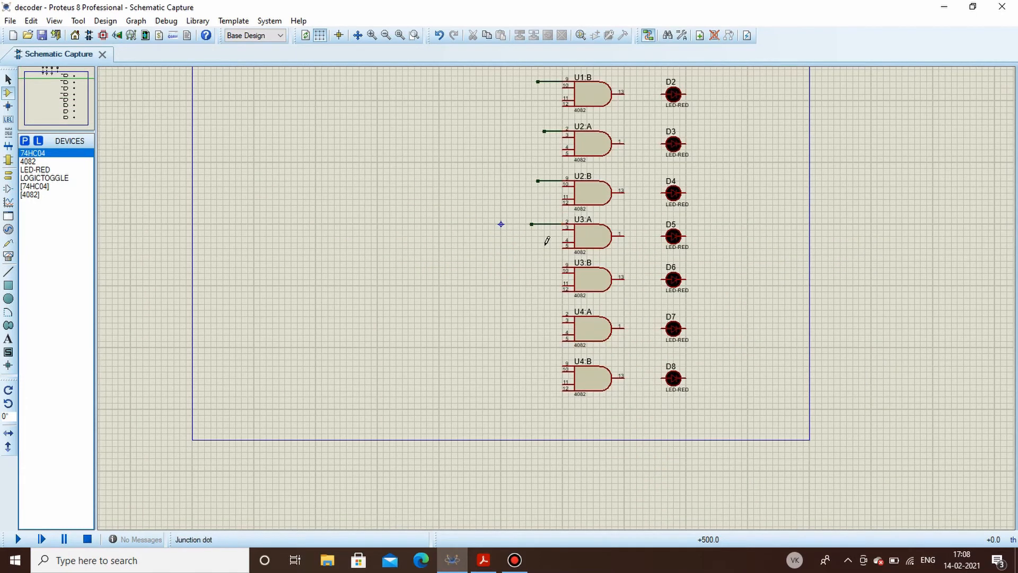
left_click(564, 266)
double_click(545, 316)
Label the open-ended input wires of AND gates U1:A and U1:B as EN.
scroll(538, 102, "up", 1)
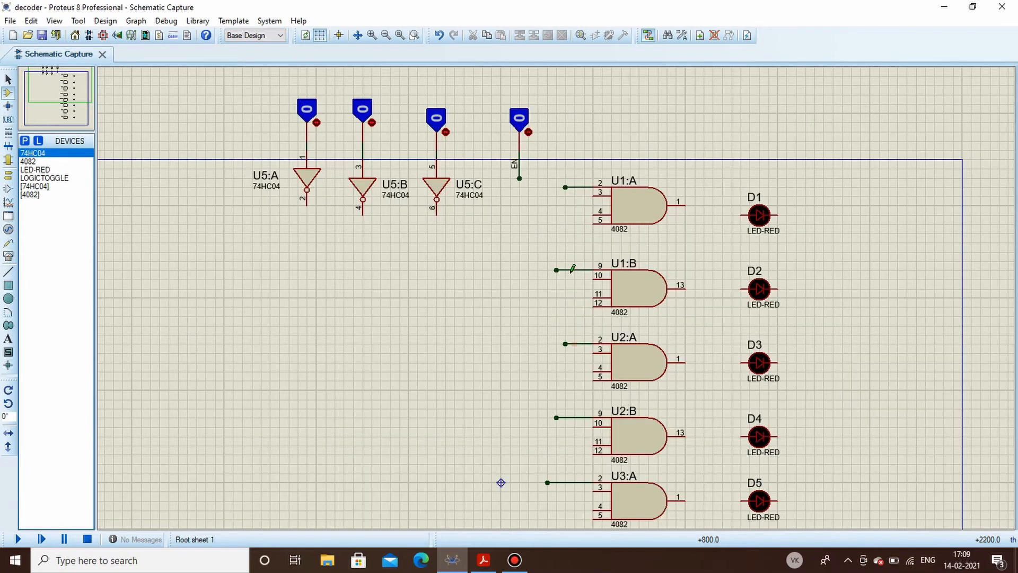
right_click(580, 188)
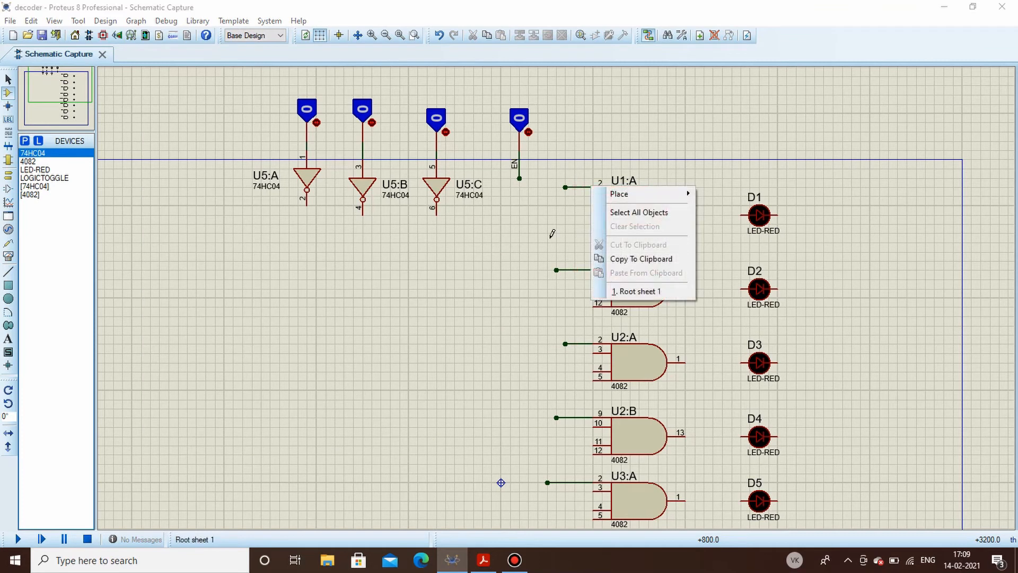
left_click(553, 225)
right_click(586, 184)
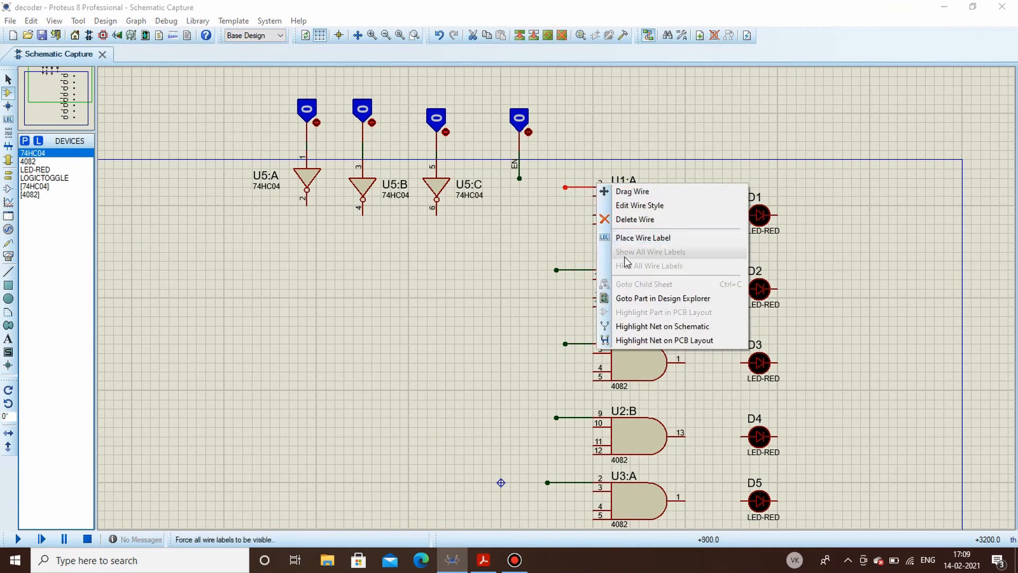
left_click(648, 236)
type("EN")
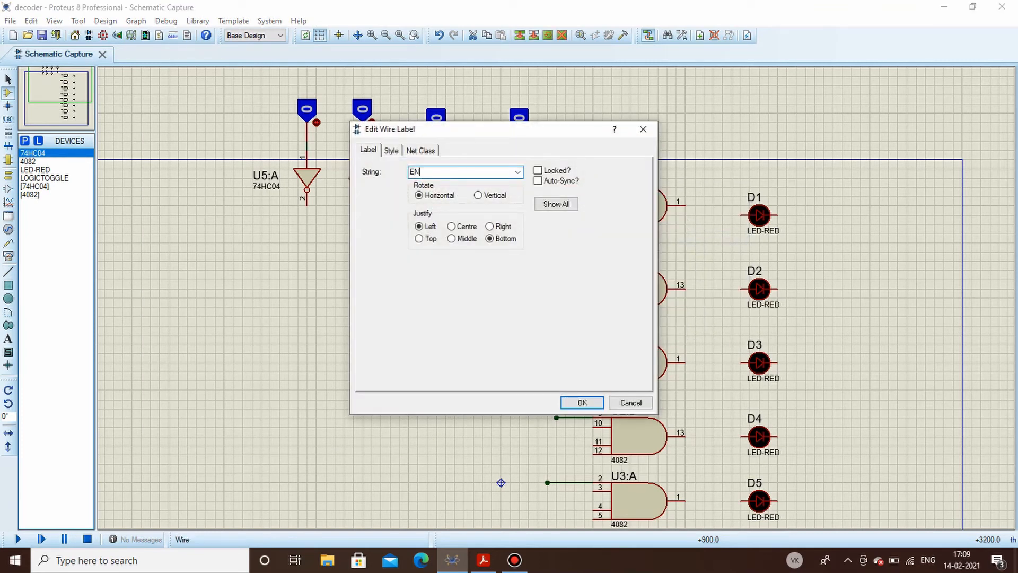
key("Return")
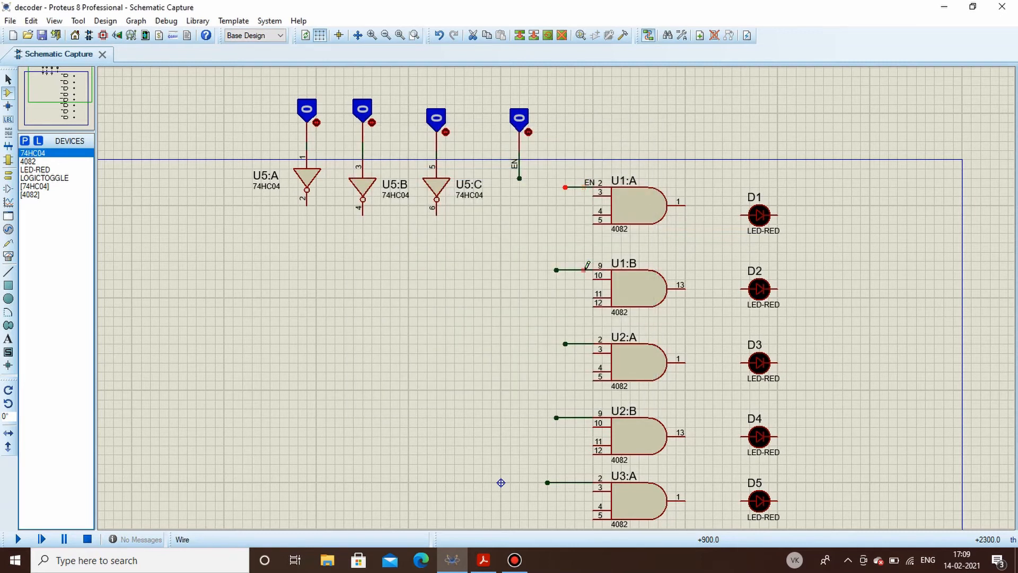
right_click(586, 265)
left_click(648, 317)
type("EN")
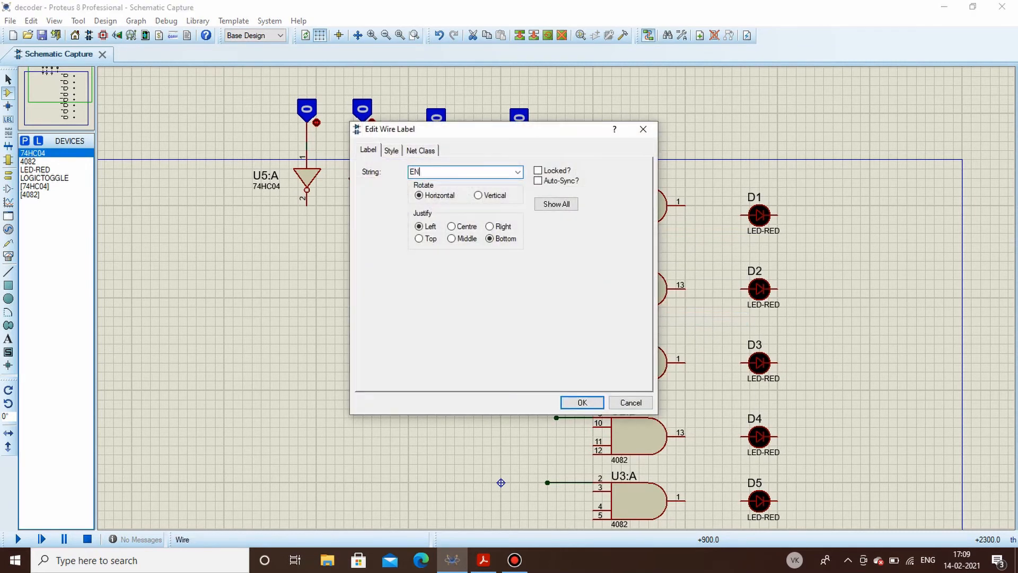
key("Return")
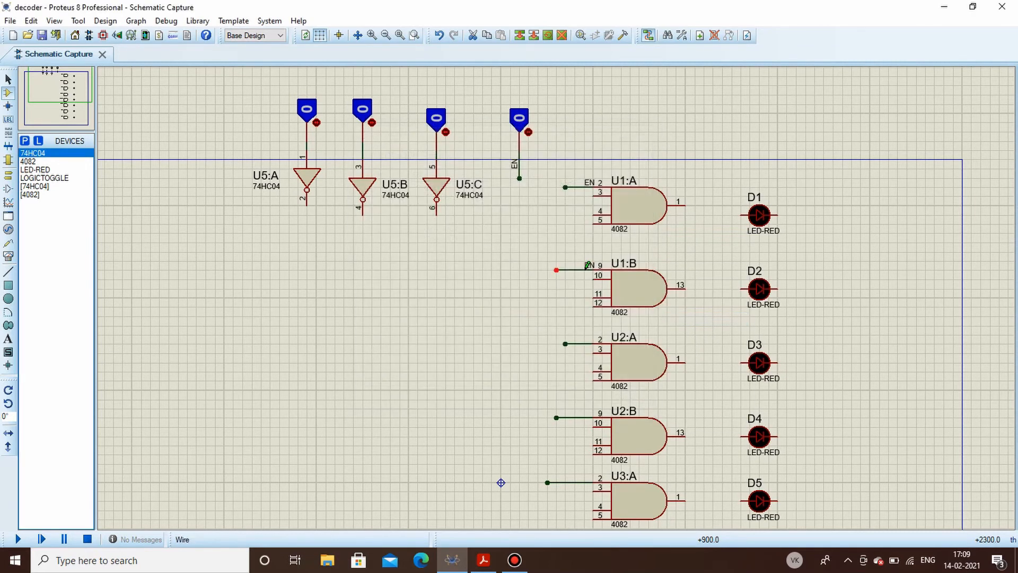
Label the open-ended input wires of AND gates U2:A and U2:B as EN.
right_click(585, 343)
left_click(644, 394)
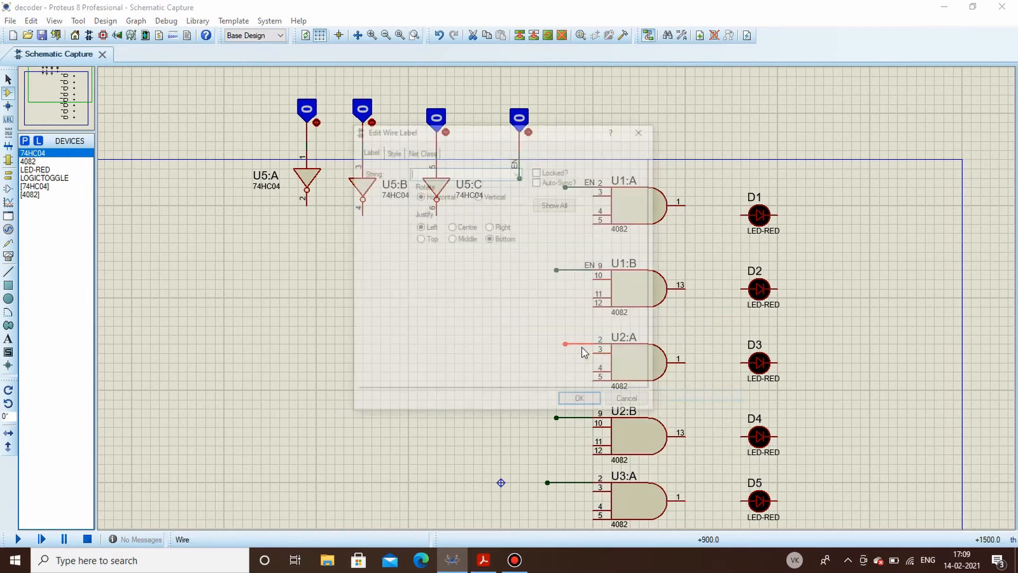
type("EN")
key("Return")
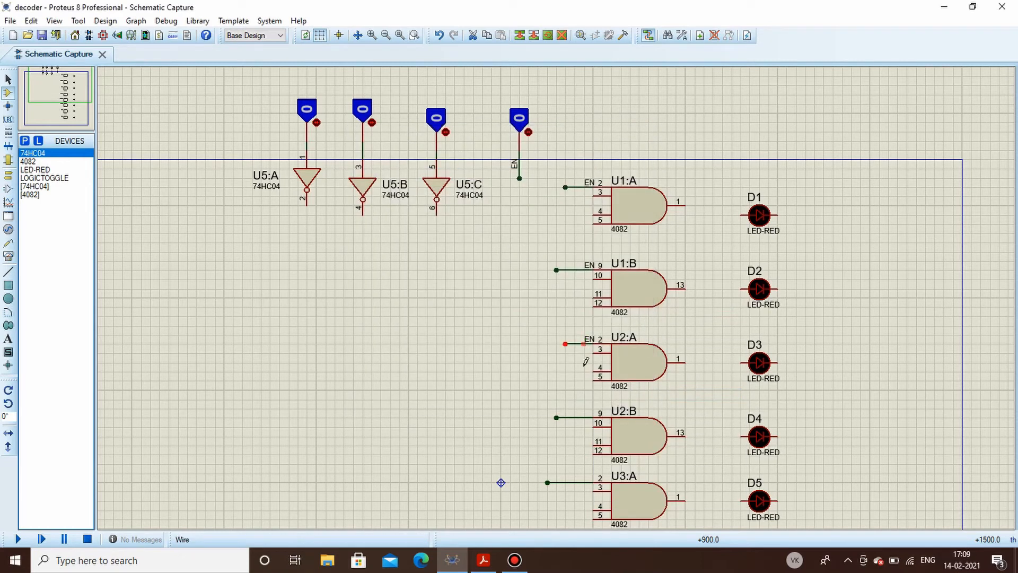
right_click(578, 417)
left_click(636, 298)
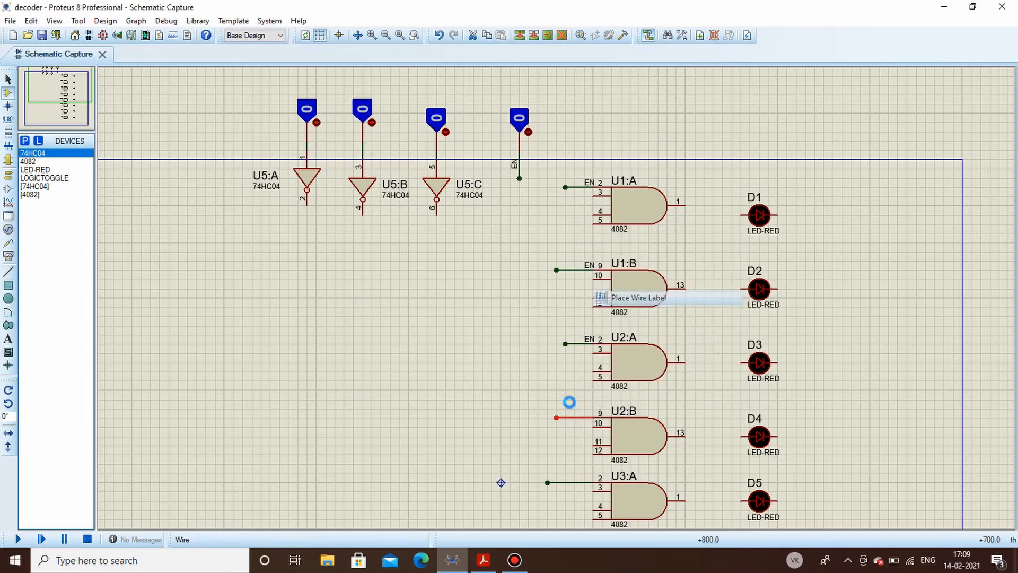
type("EN")
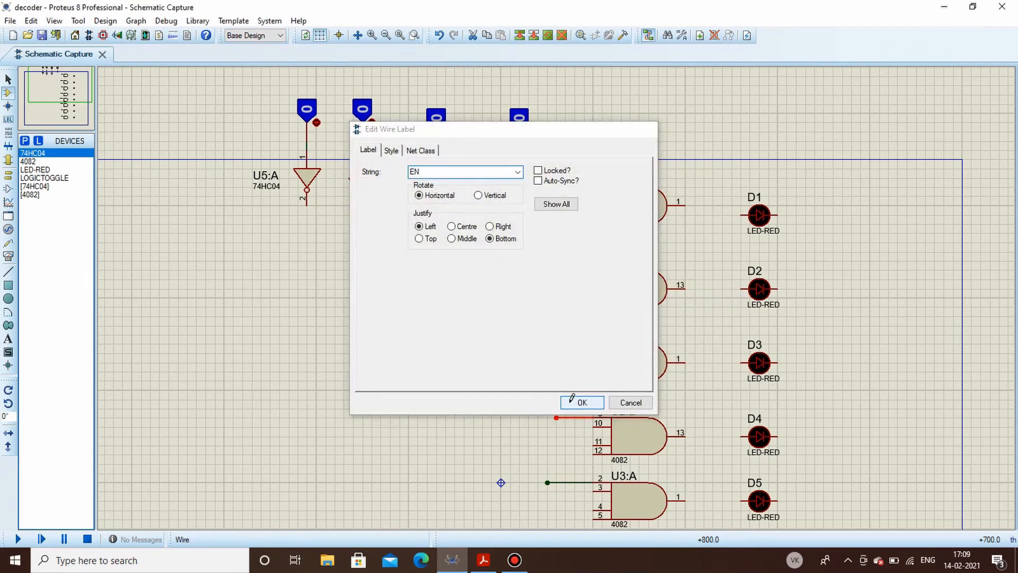
left_click(570, 402)
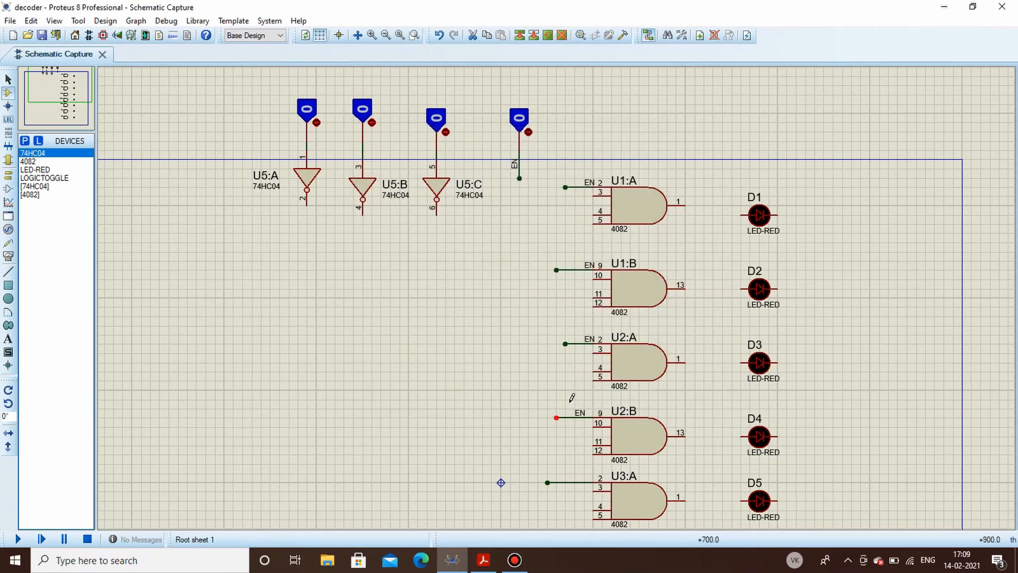
Label the open-ended input wires of AND gates U3:A and U3:B as EN.
right_click(577, 483)
left_click(636, 364)
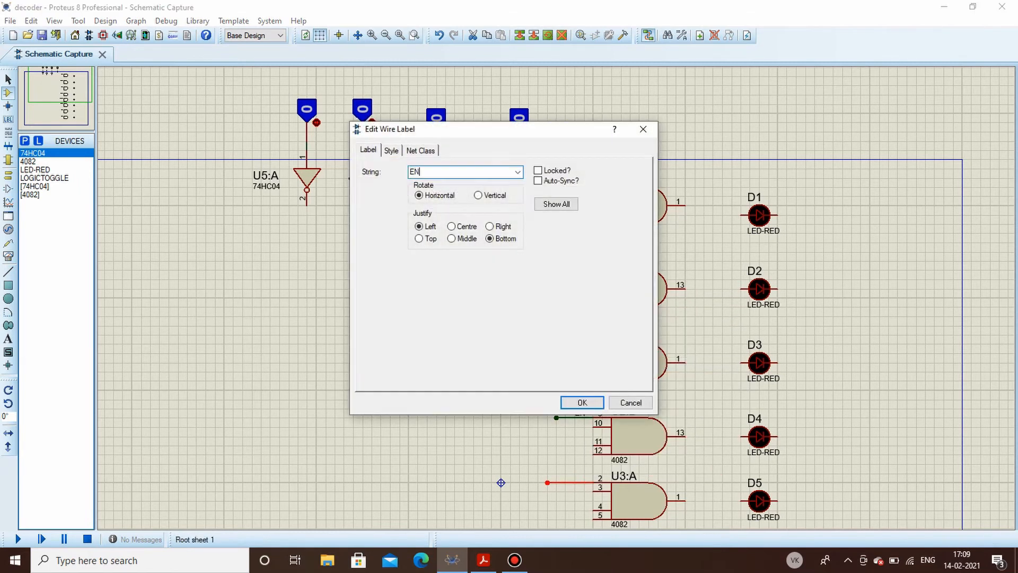
key("Return")
scroll(501, 483, "down", 2)
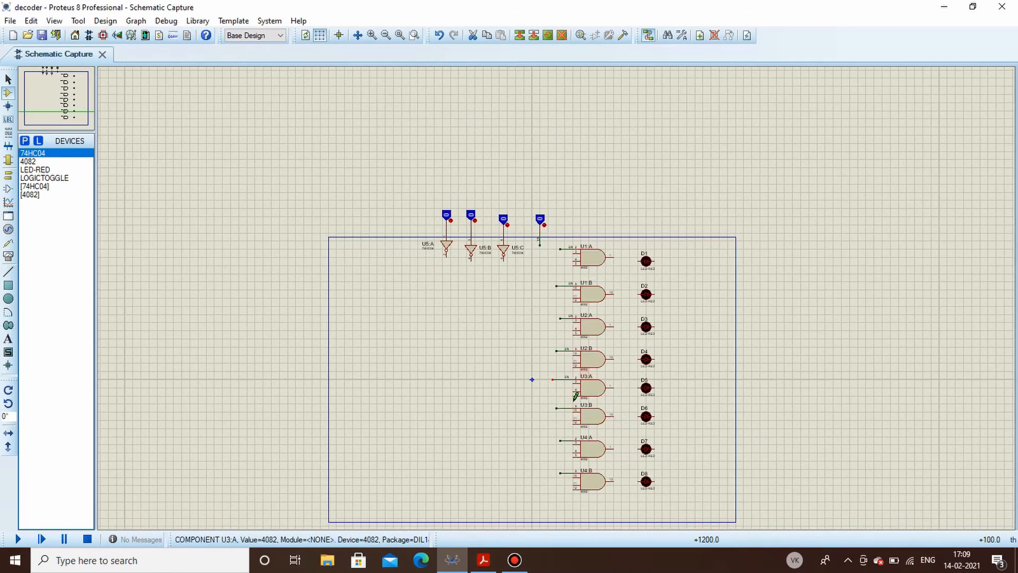
scroll(532, 380, "up", 1)
scroll(532, 164, "up", 1)
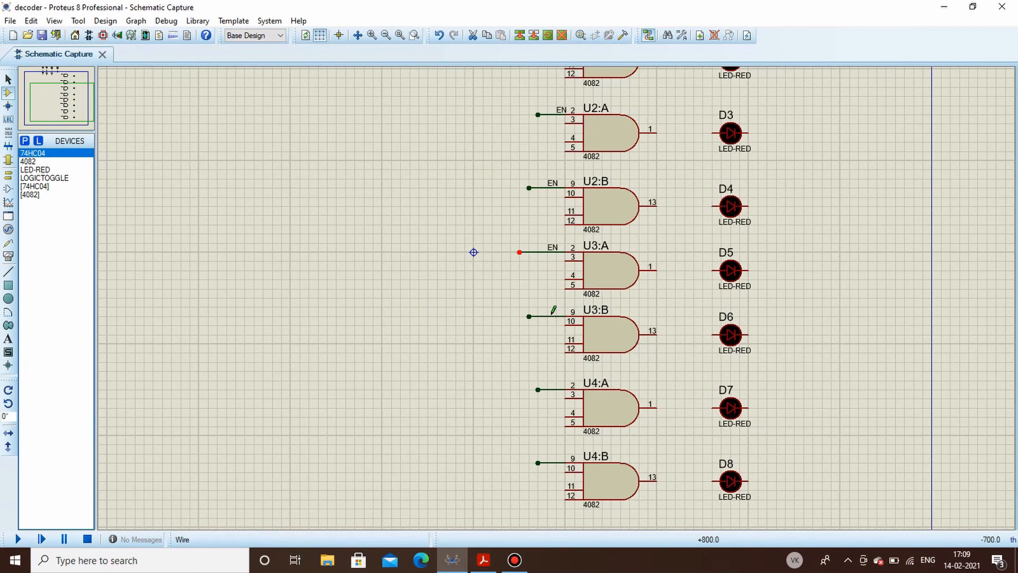
right_click(562, 314)
left_click(604, 369)
type("EN")
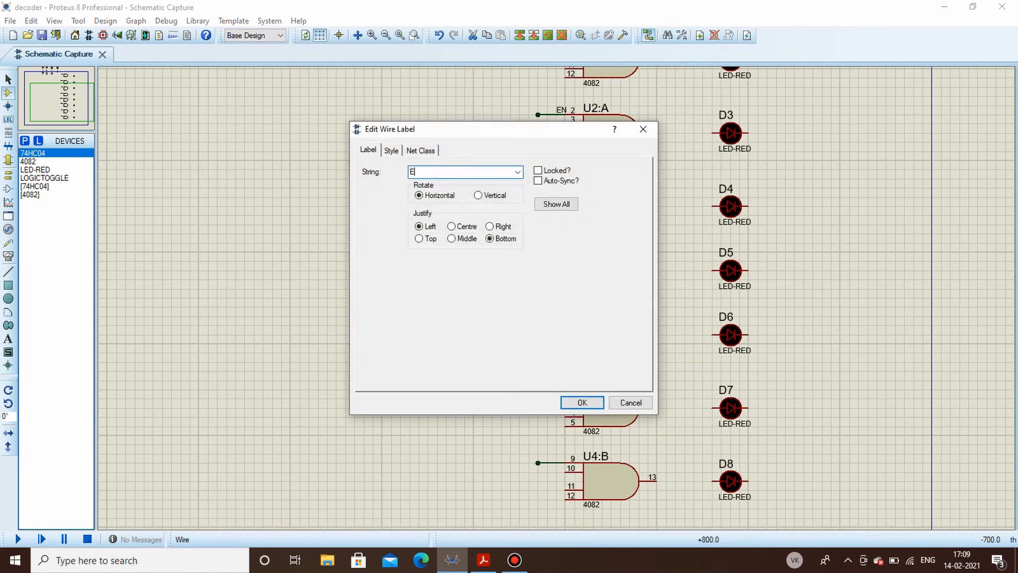
key("Return")
Label the open-ended input wires of AND gates U4:A and U4:B as EN.
right_click(561, 387)
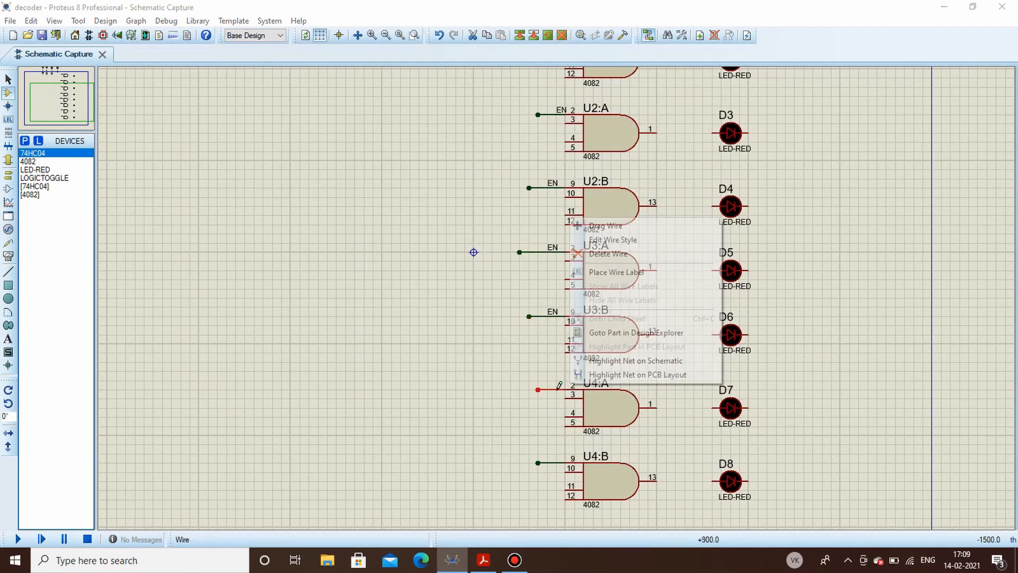
left_click(626, 276)
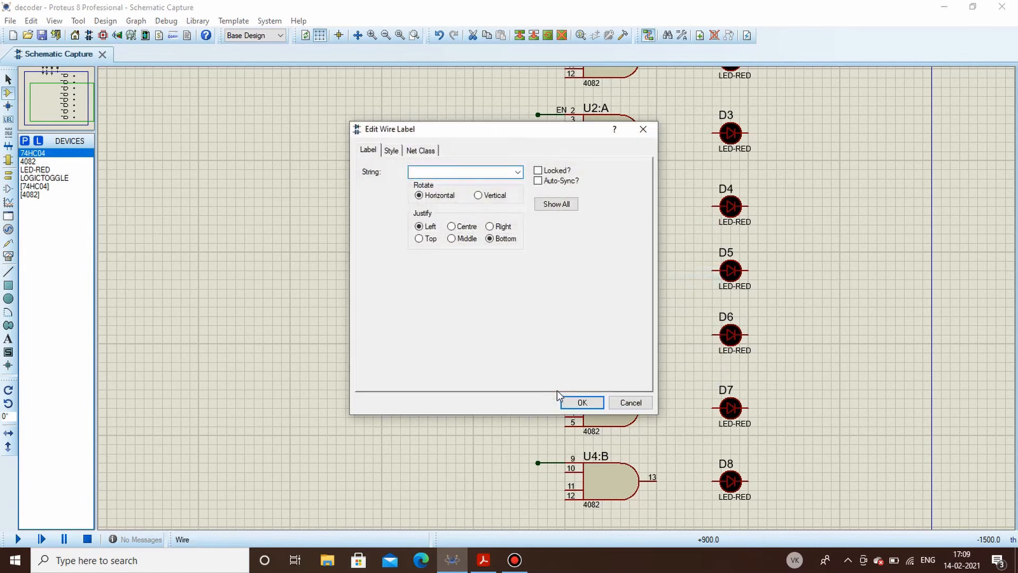
type("EN")
key("Return")
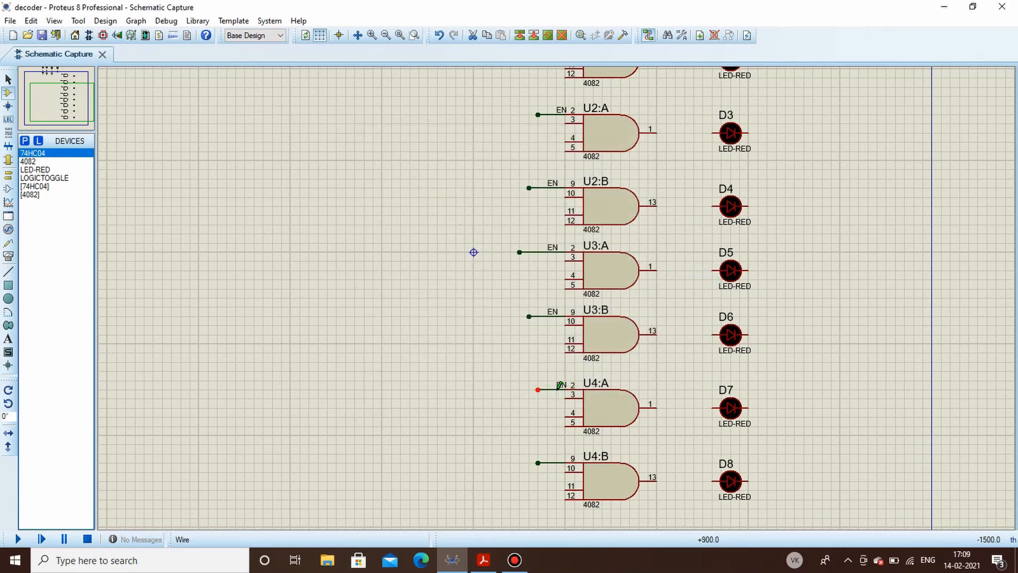
right_click(554, 462)
left_click(615, 348)
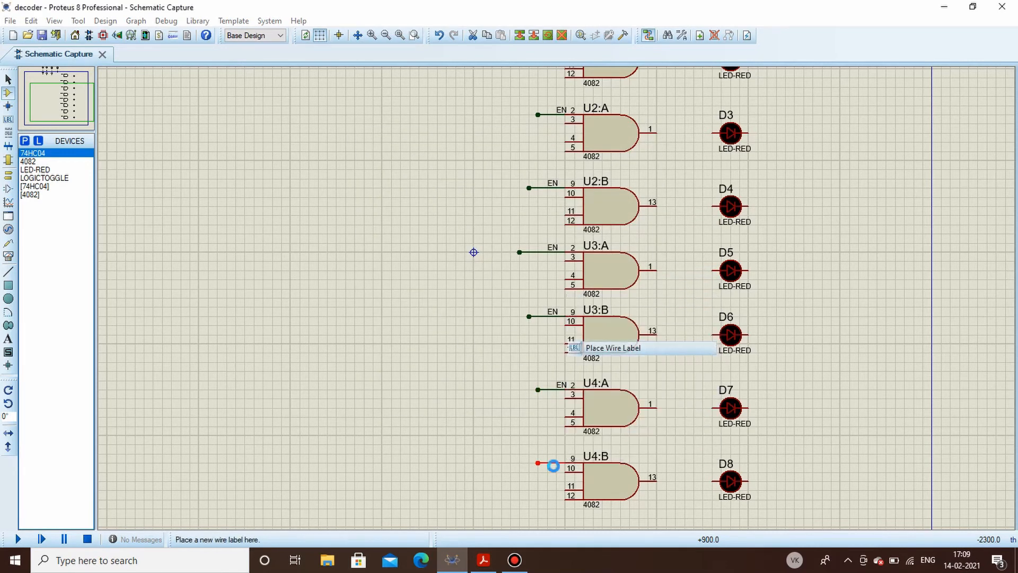
type("EN")
key("Return")
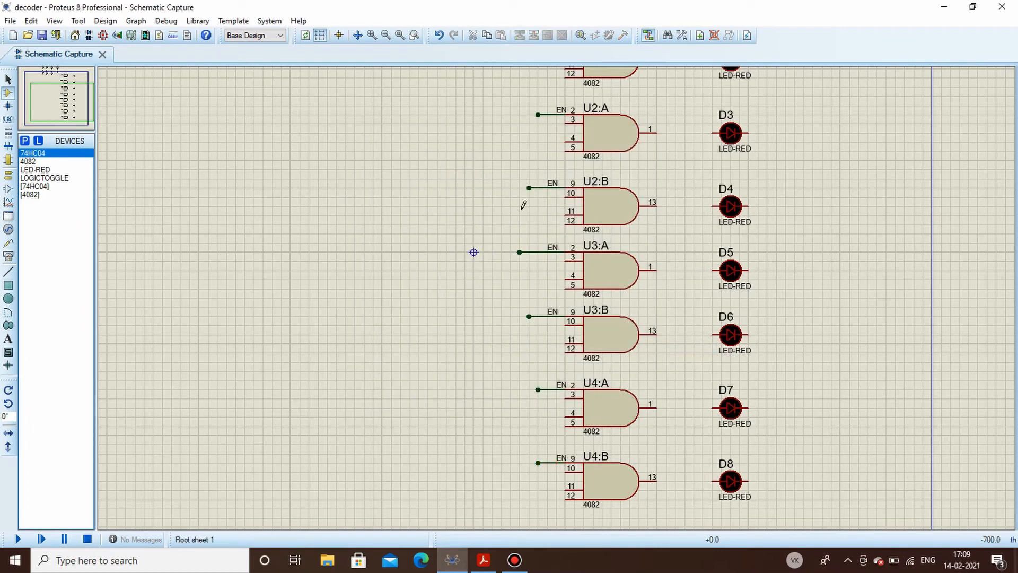
Set the logic toggle on the EN wire to 1.
scroll(553, 183, "down", 1)
scroll(549, 127, "up", 1)
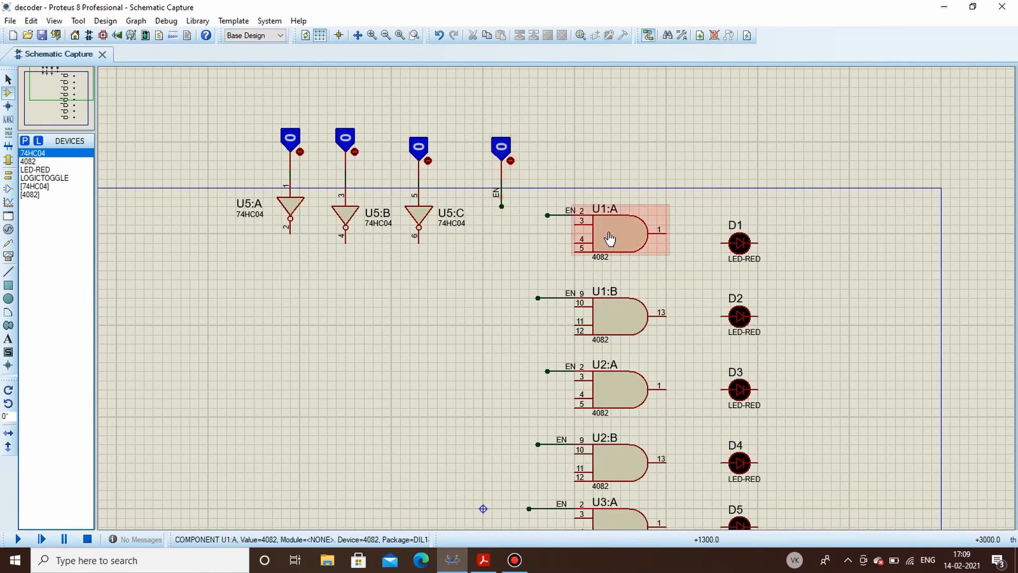
left_click(513, 157)
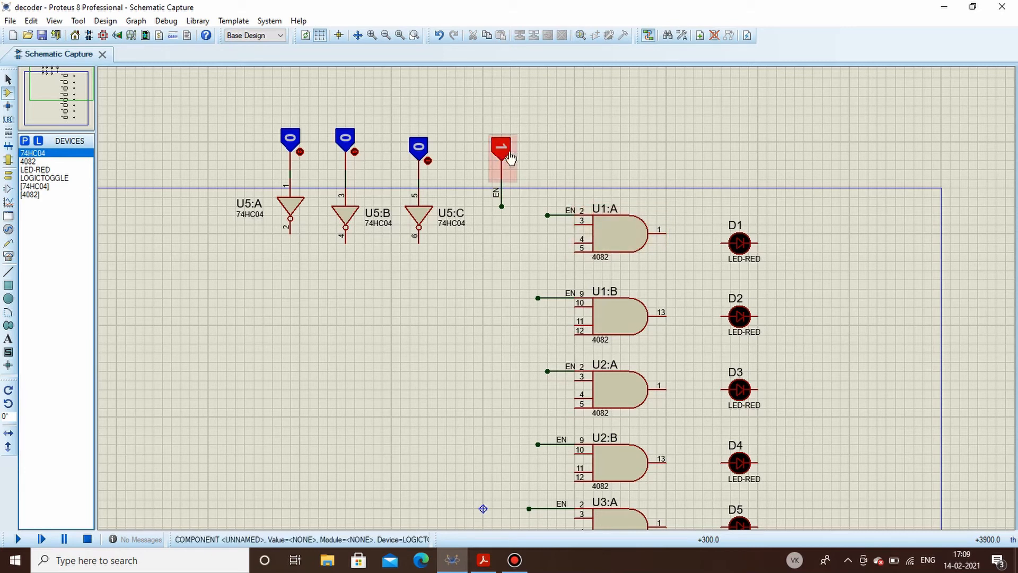
Check the Y0 equation in Decoder.pdf and wire the outputs of inverters U5:C, U5:B and U5:A to pins 3, 4 and 5 of U1:A.
left_click(483, 561)
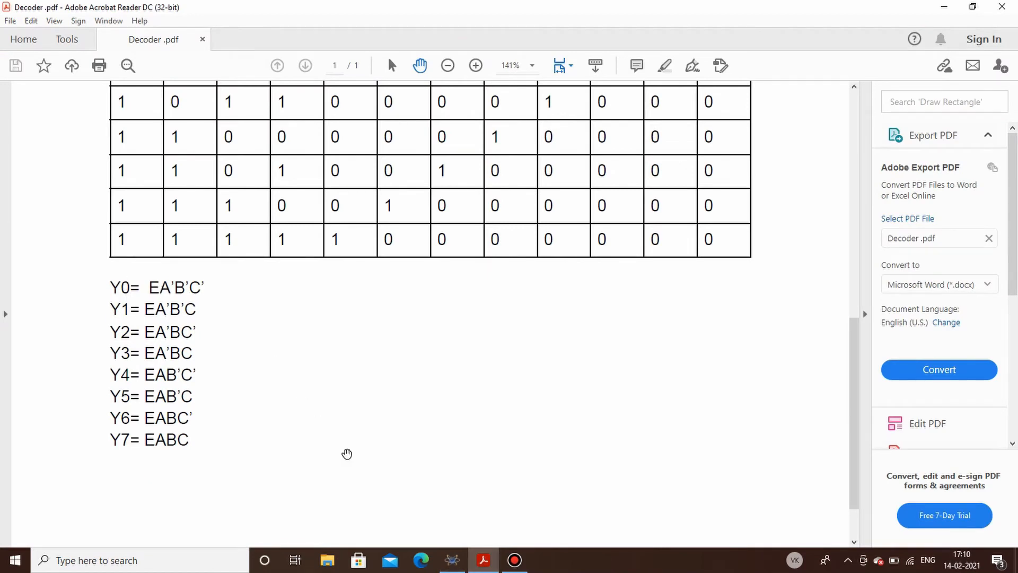
left_click(452, 560)
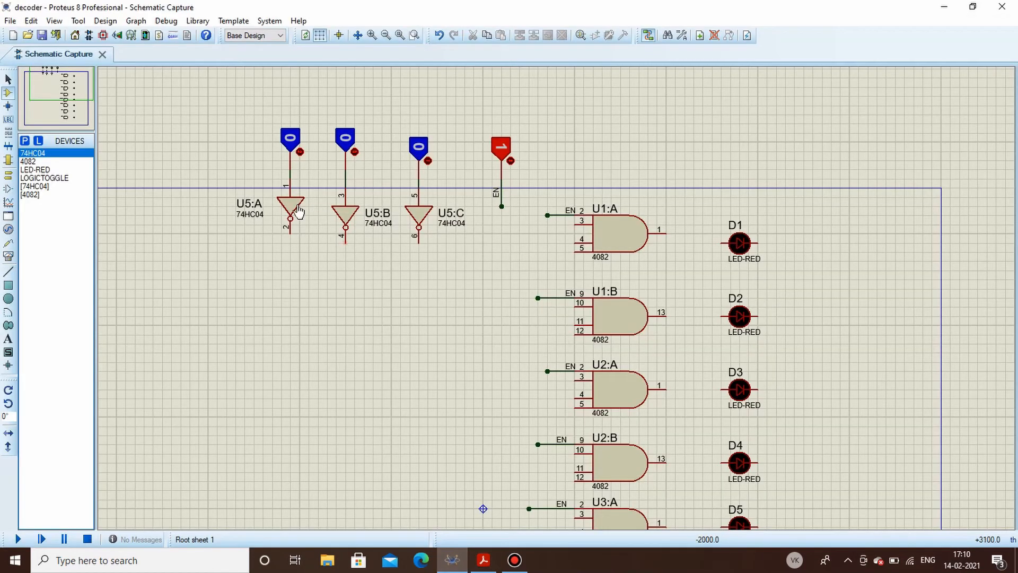
left_click(419, 241)
left_click(576, 224)
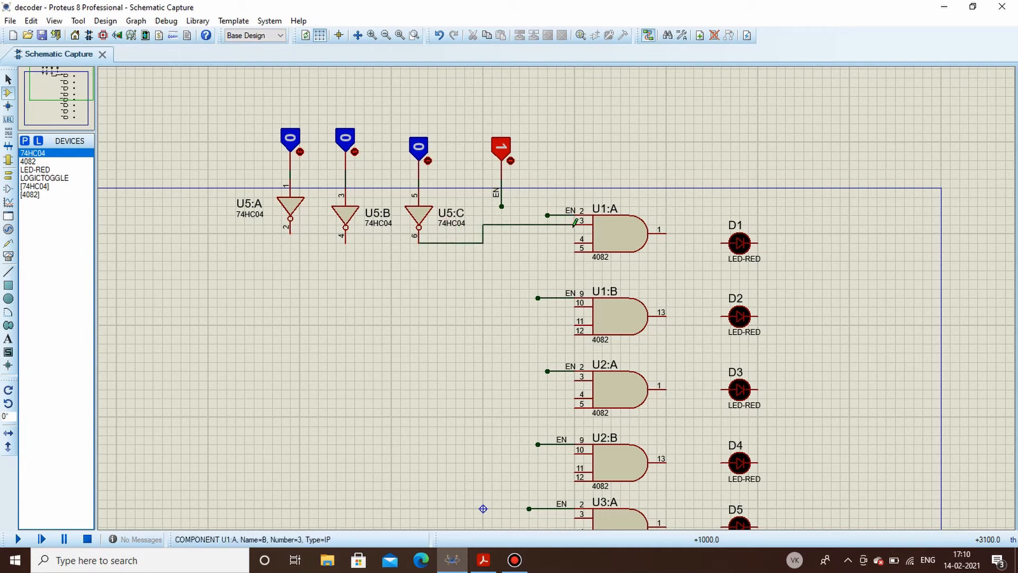
left_click(346, 244)
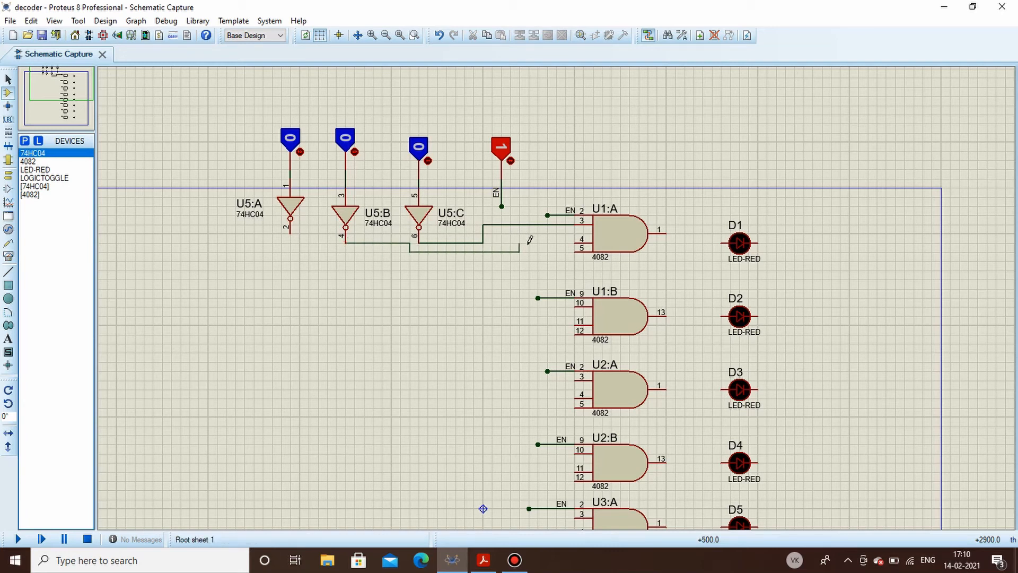
left_click(576, 243)
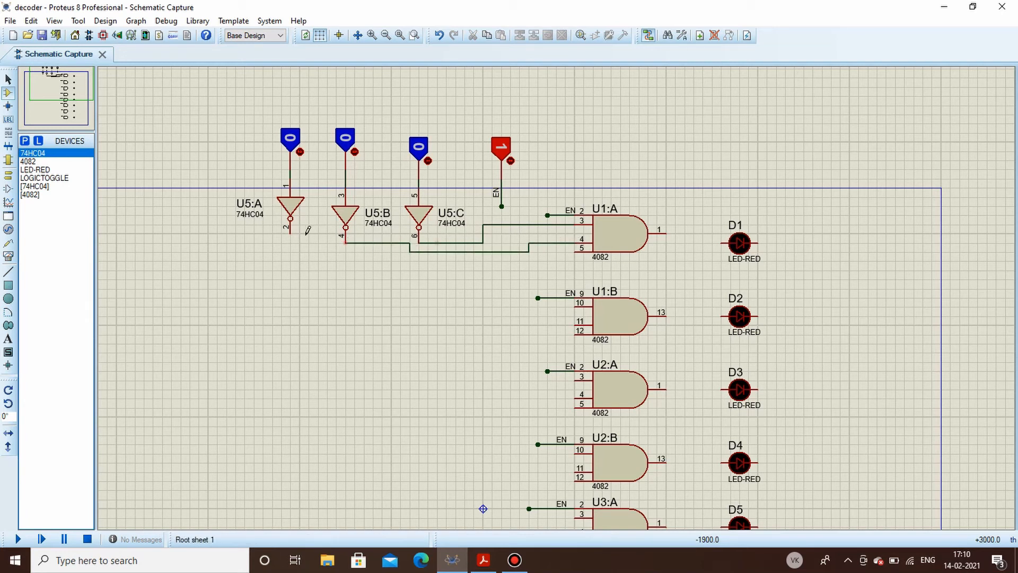
left_click(291, 230)
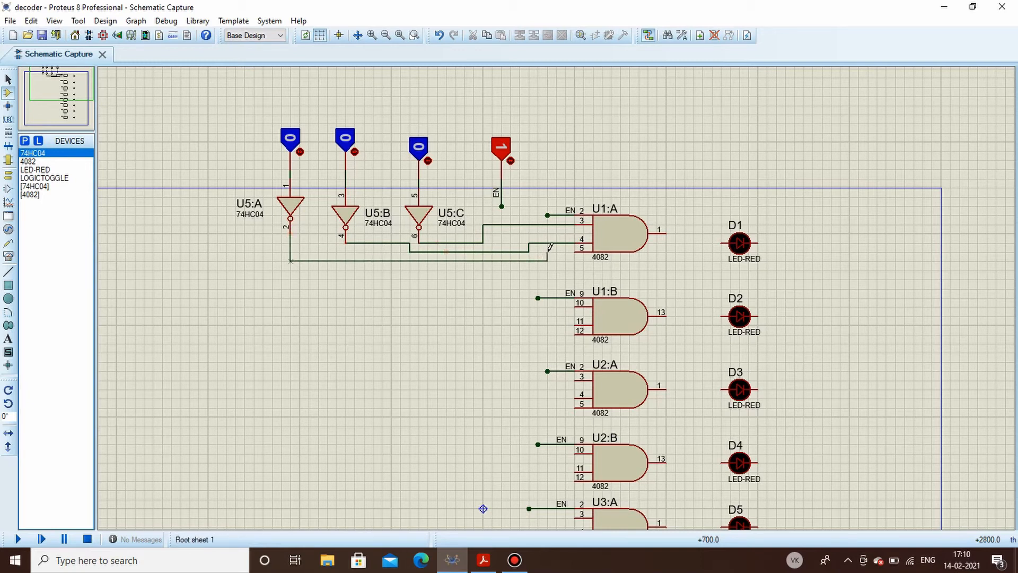
left_click(577, 249)
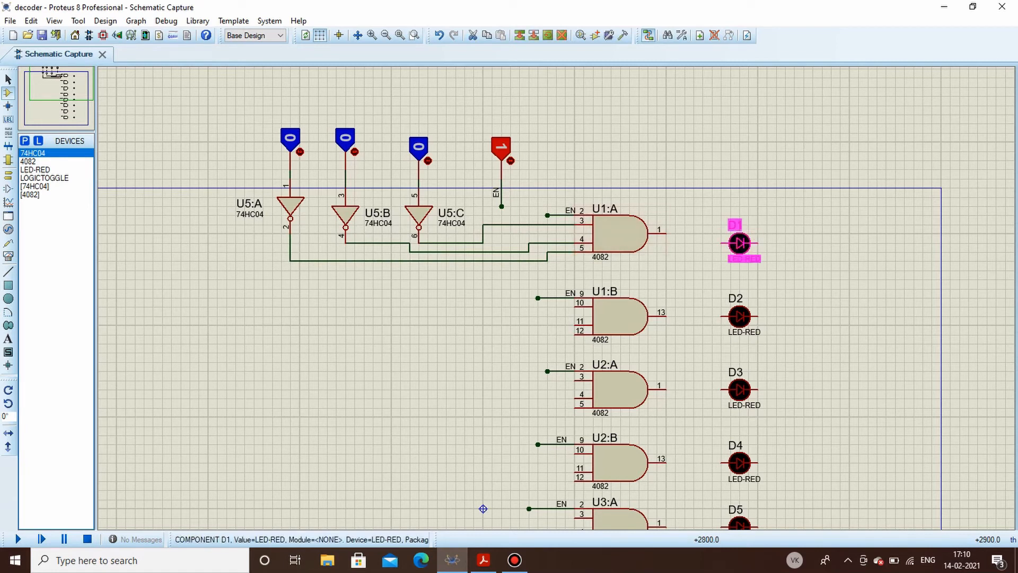
Move LED D1 level with the output of AND gate U1:A and wire that output to the LED.
left_click_drag(740, 244, 740, 233)
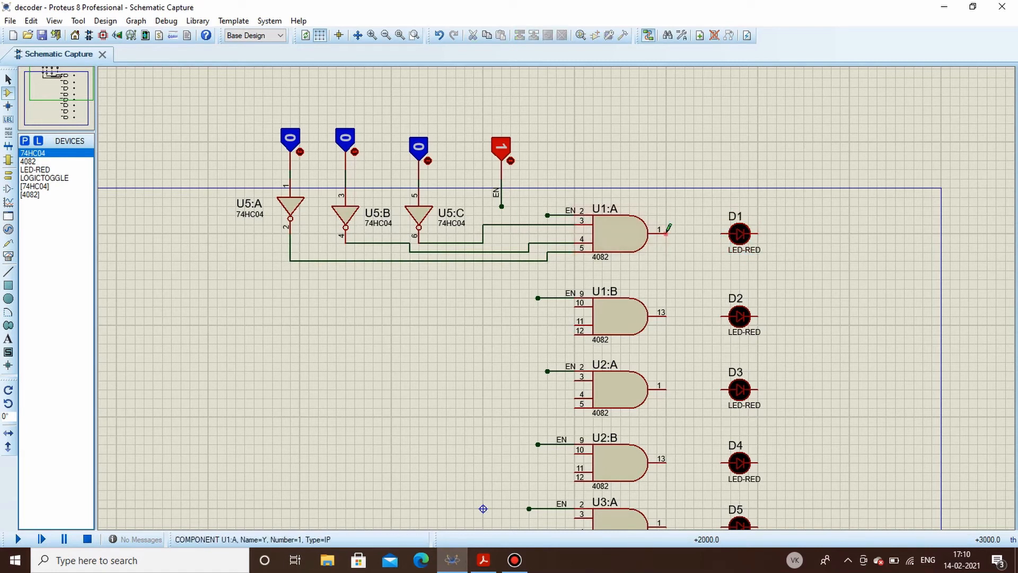
left_click(666, 233)
left_click(722, 230)
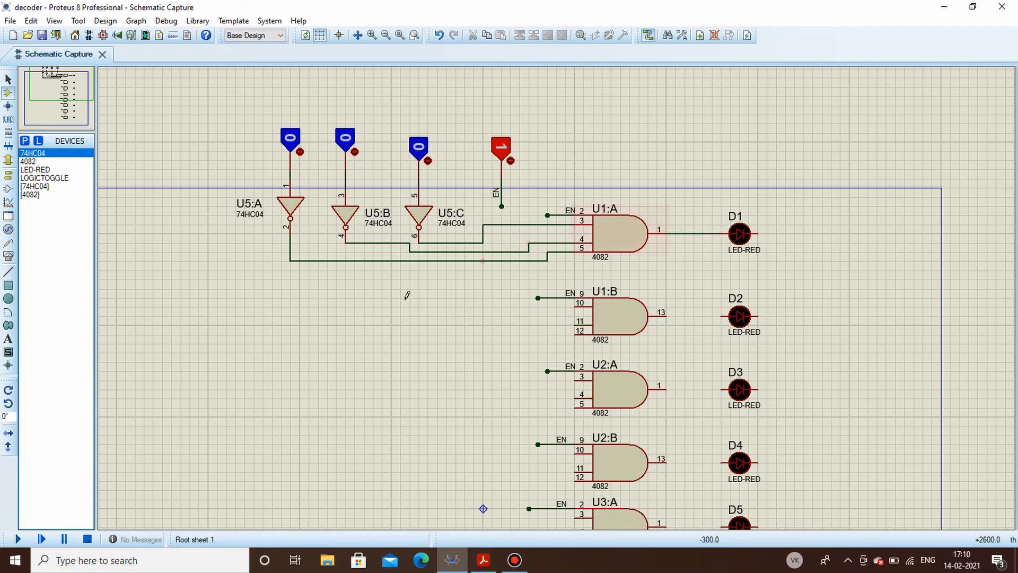
Check the Y1 equation in Decoder.pdf, branch an open-ended wire down from inverter U5:A's output wire and label it A'.
left_click(483, 560)
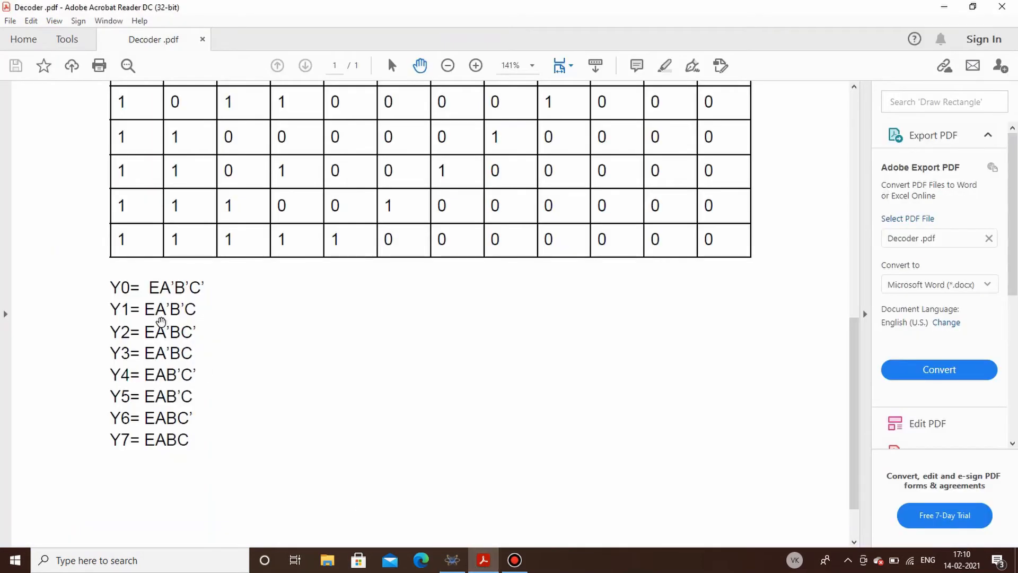
left_click(455, 561)
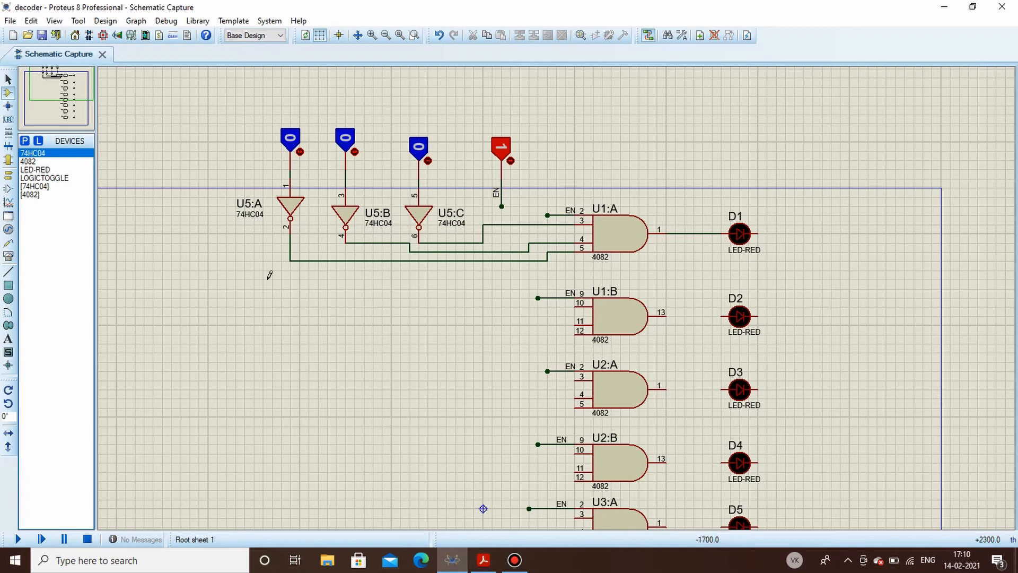
left_click(290, 260)
double_click(291, 289)
right_click(291, 272)
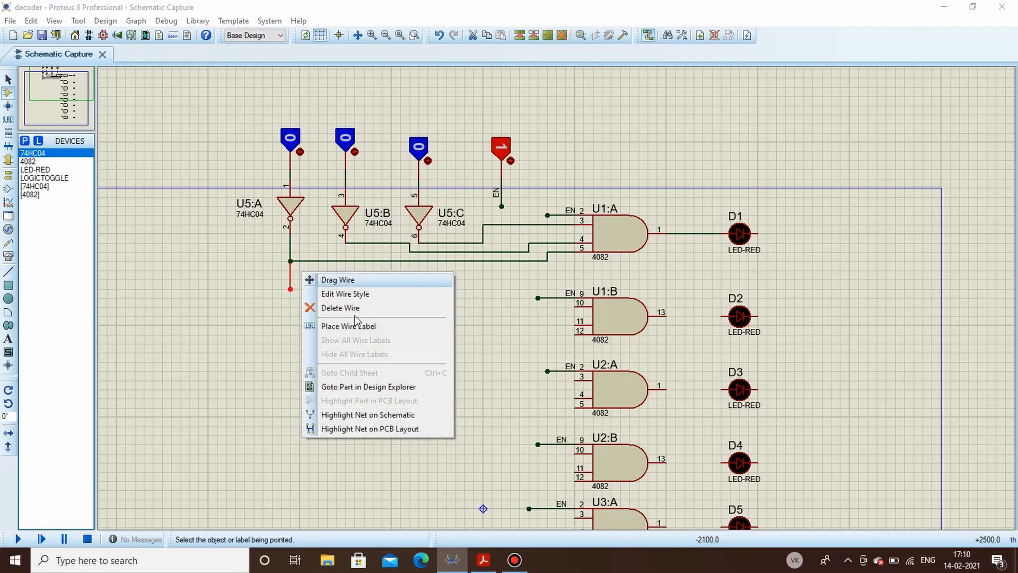
left_click(355, 325)
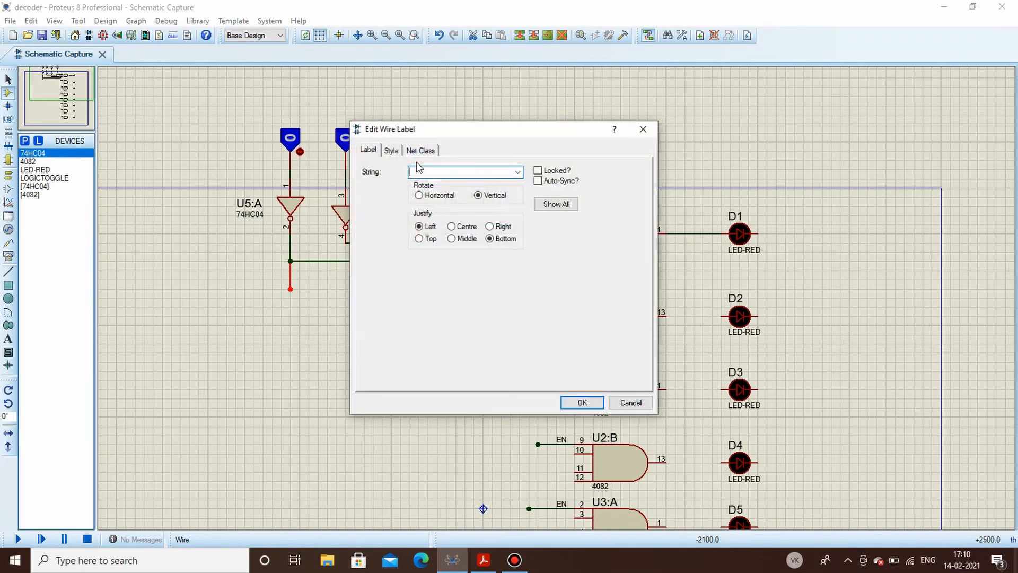
type("A'")
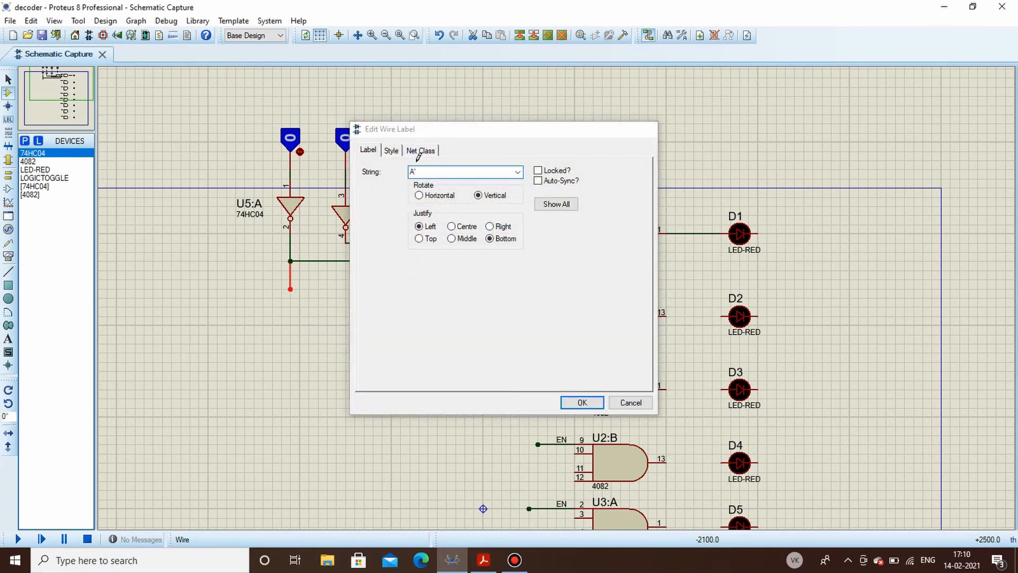
key("Return")
left_click(364, 302)
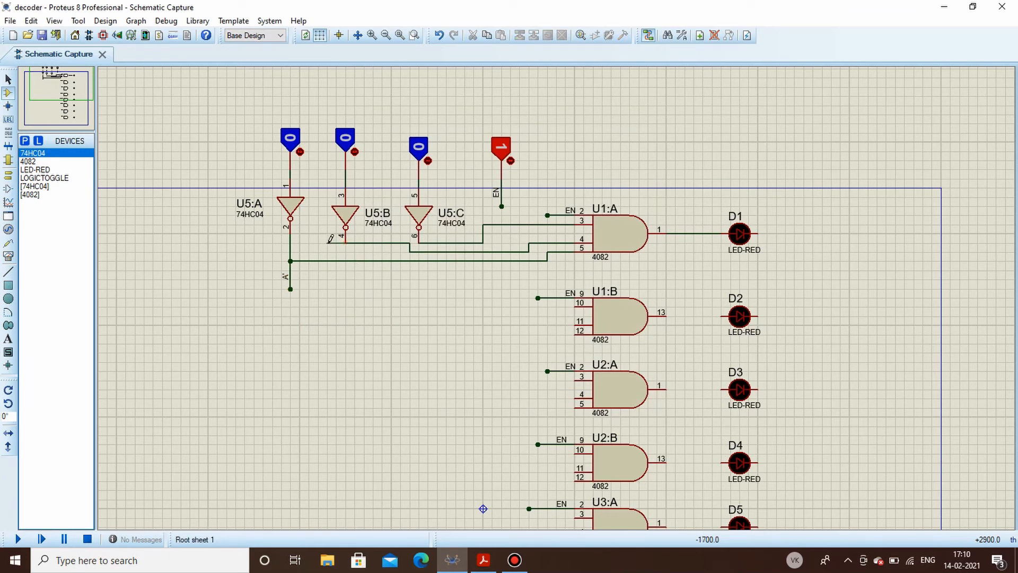
Add a short open-ended wire at the output of inverter U5:B and label it B'.
right_click(345, 242)
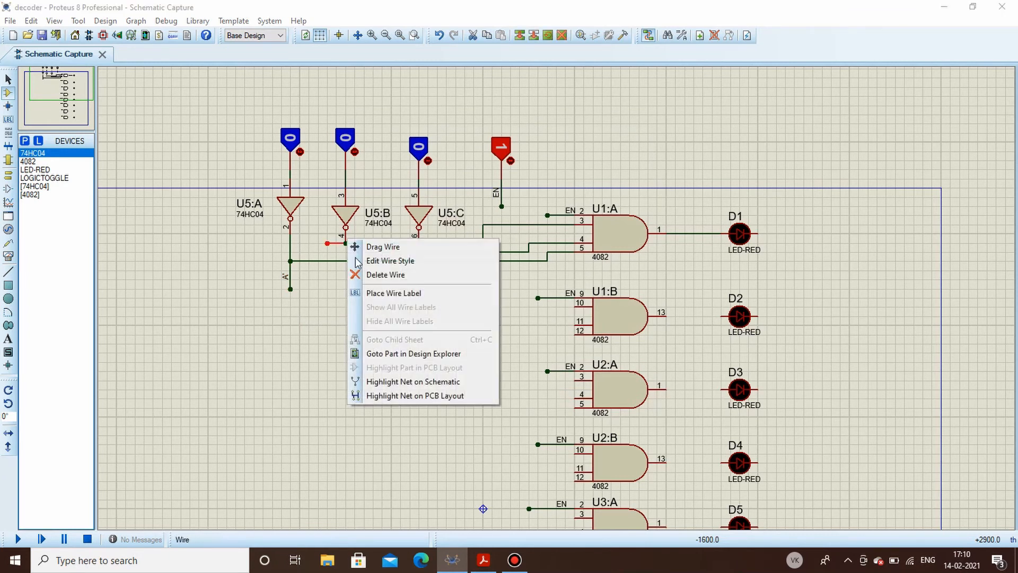
left_click(406, 293)
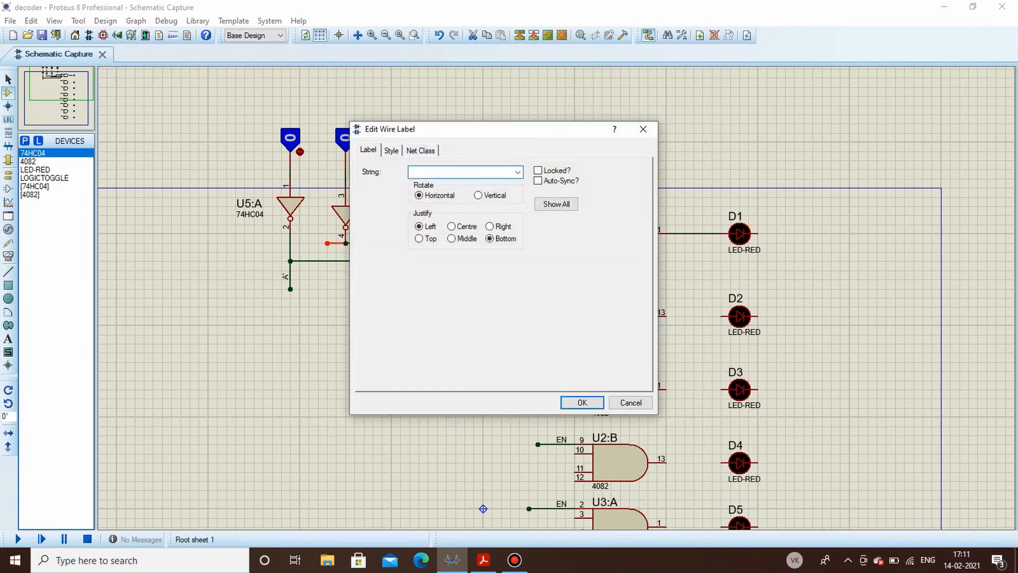
key("Return")
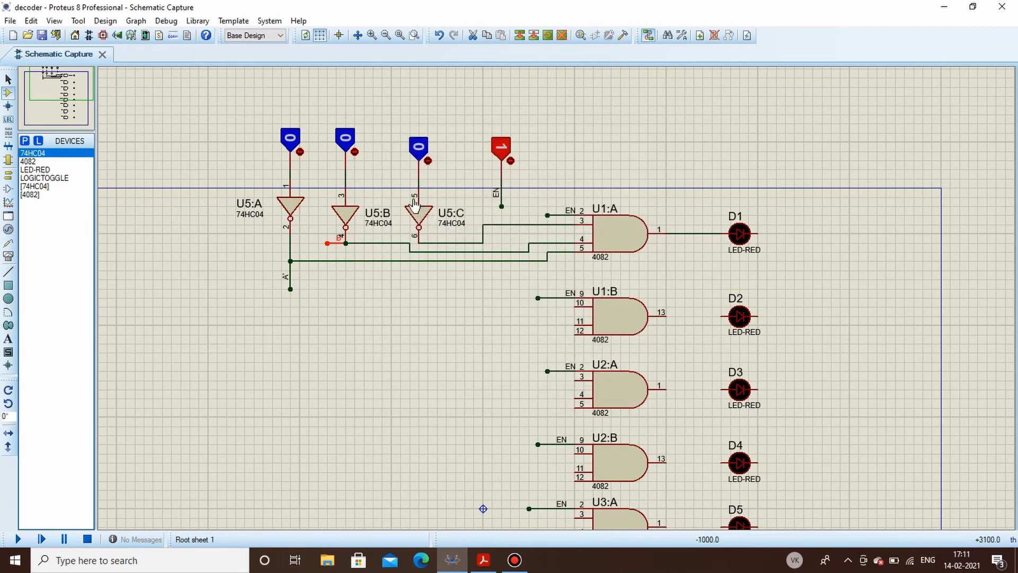
left_click(402, 166)
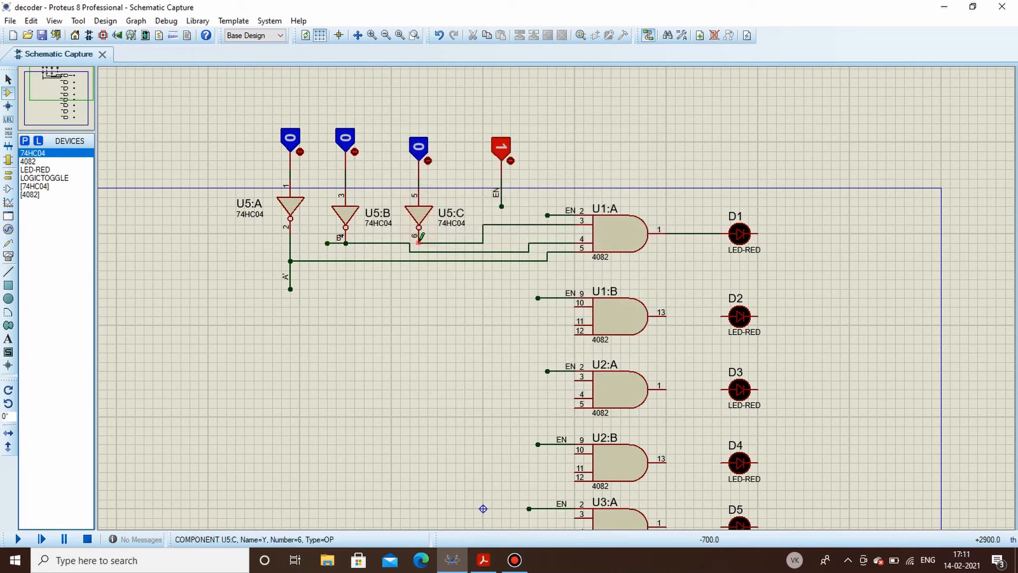
Label the wire between the output of inverter U5:C and AND gate U1:A as C'.
left_click(423, 240)
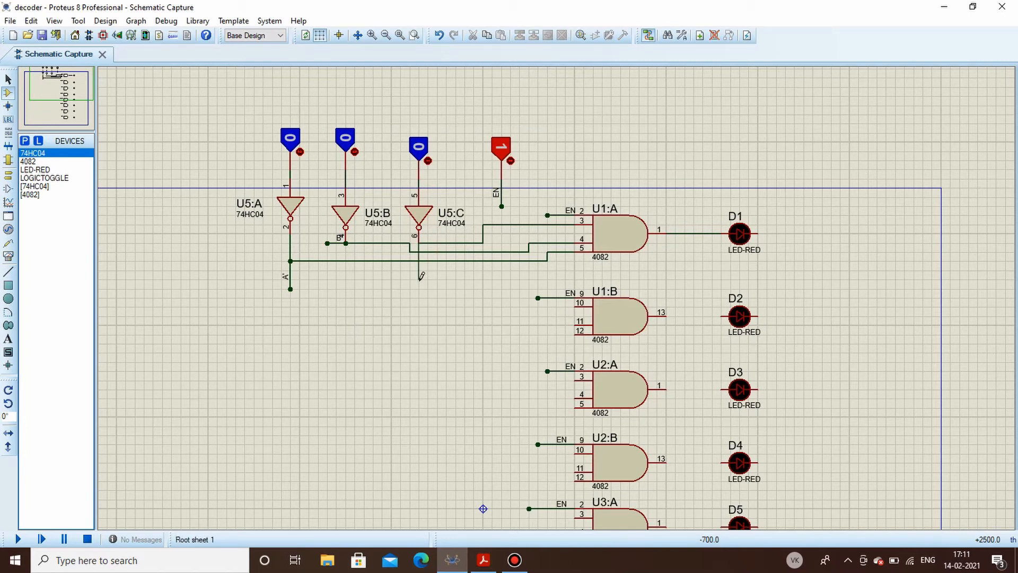
right_click(439, 242)
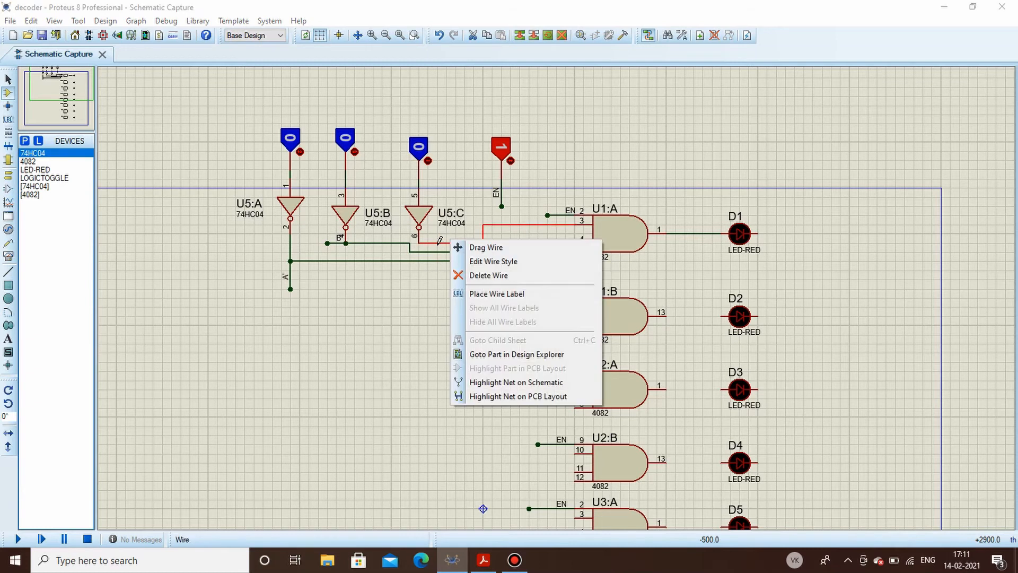
left_click(490, 293)
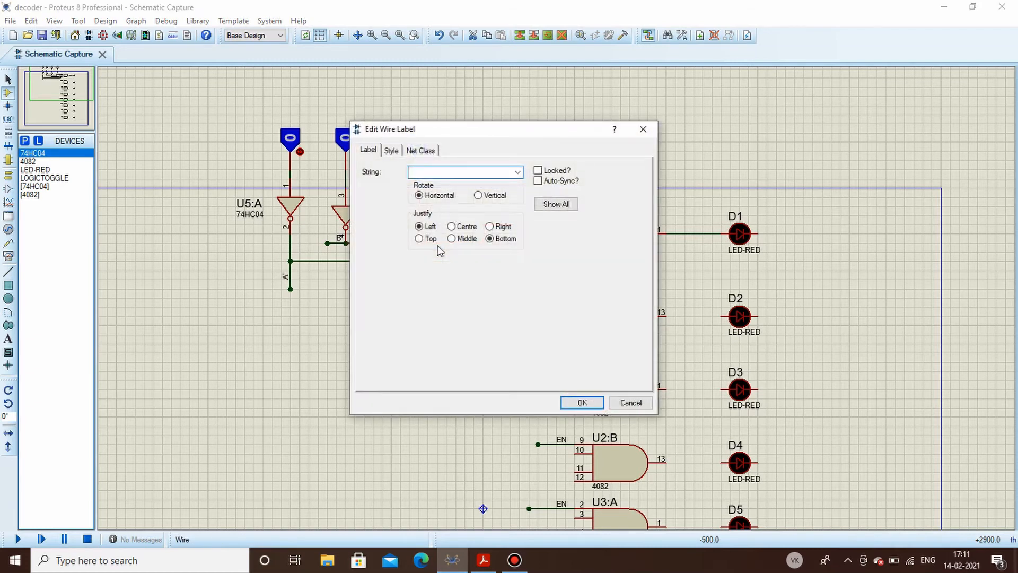
type("C")
key("Return")
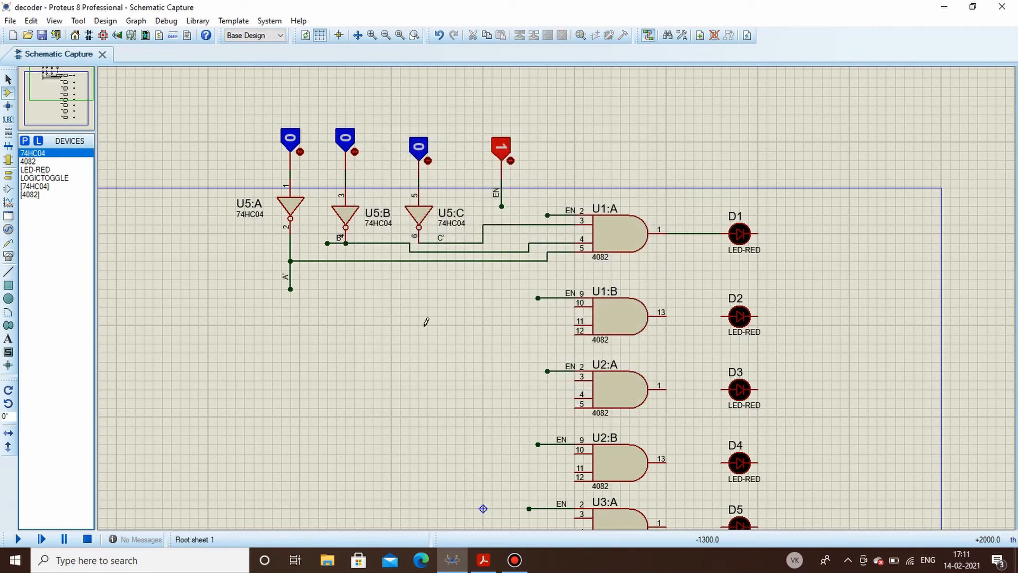
Draw open-ended wires outward from input pins 10, 11 and 12 of AND gate U1:B.
left_click(576, 305)
left_click(538, 307)
left_click(576, 323)
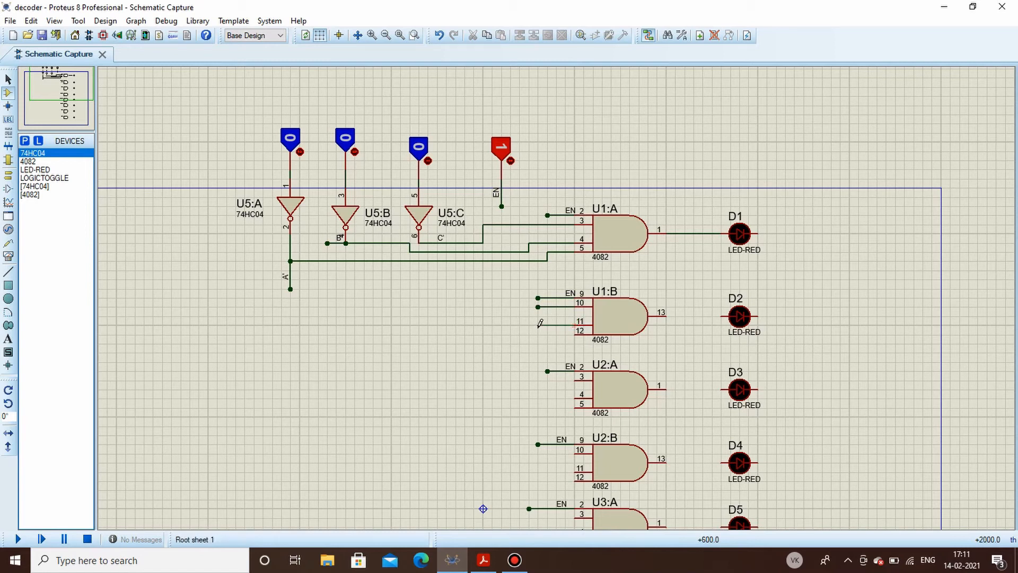
left_click(538, 324)
left_click(576, 331)
left_click(538, 334)
right_click(556, 303)
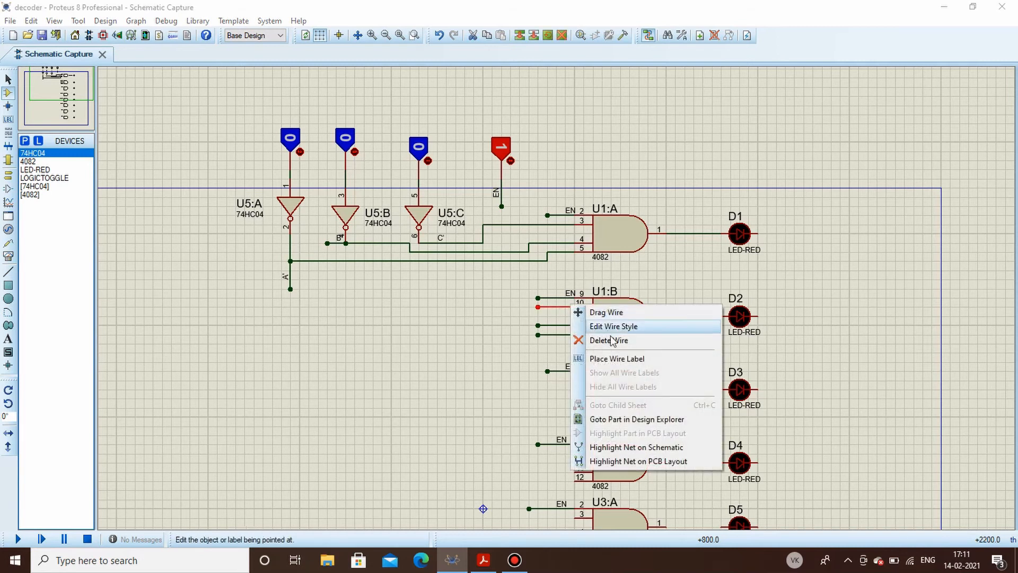
left_click(609, 341)
key("ctrl+z")
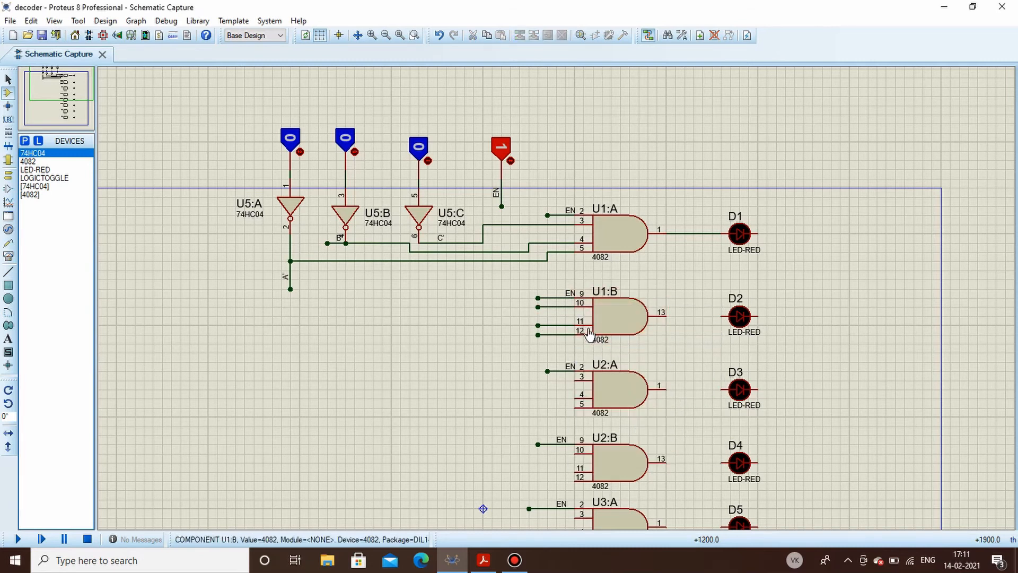
Label the open-ended wire on pin 10 of AND gate U1:B as A'.
right_click(562, 303)
left_click(619, 356)
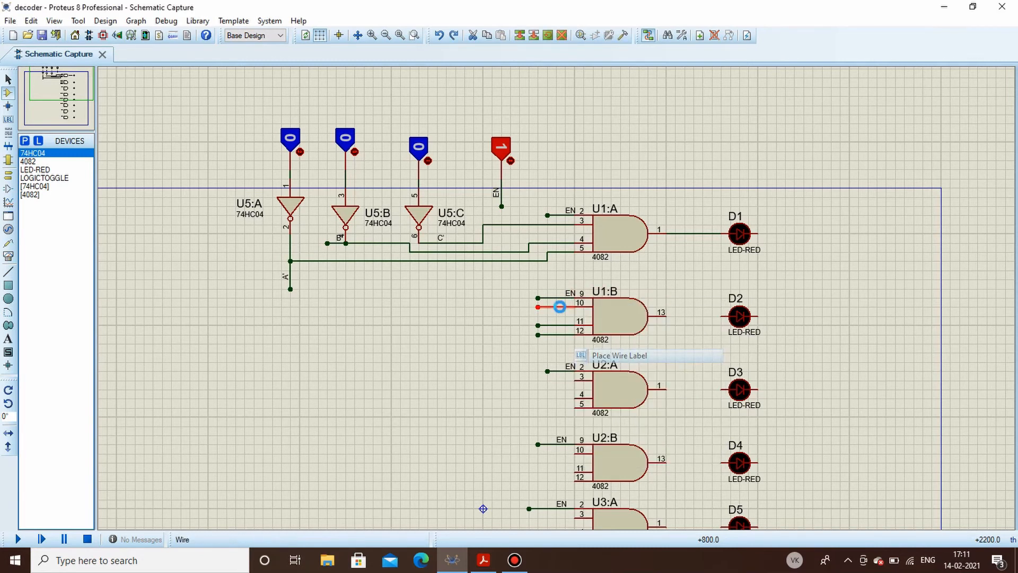
type("A'")
key("Return")
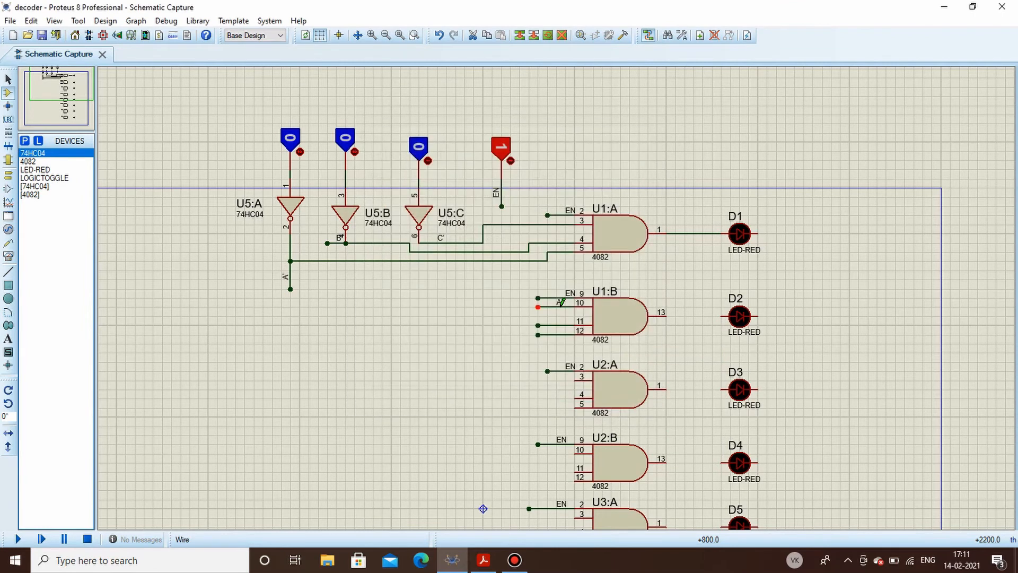
Label the pin 11 wire of AND gate U1:B as B' and delete the open-ended wire on pin 12.
right_click(563, 324)
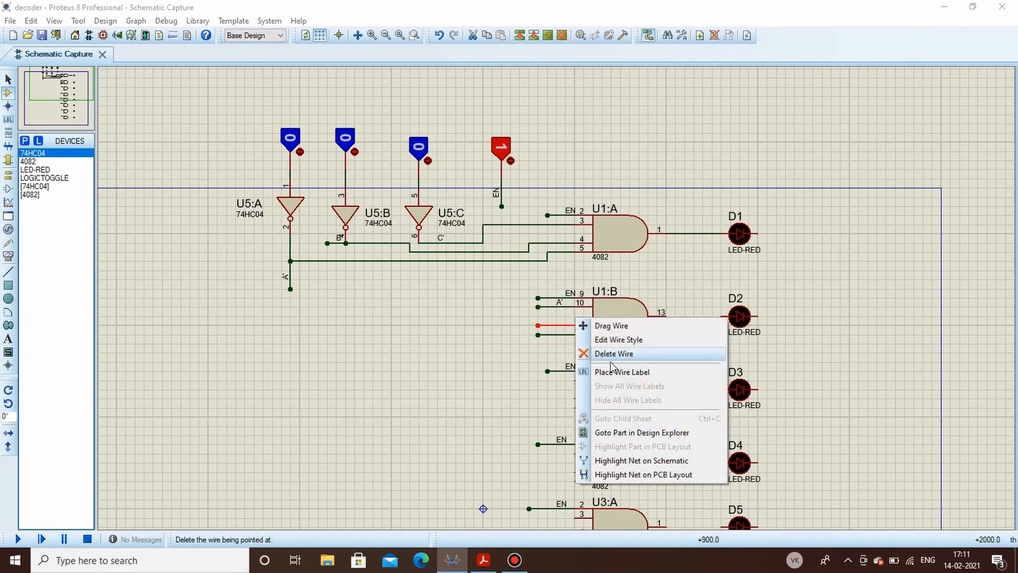
left_click(624, 371)
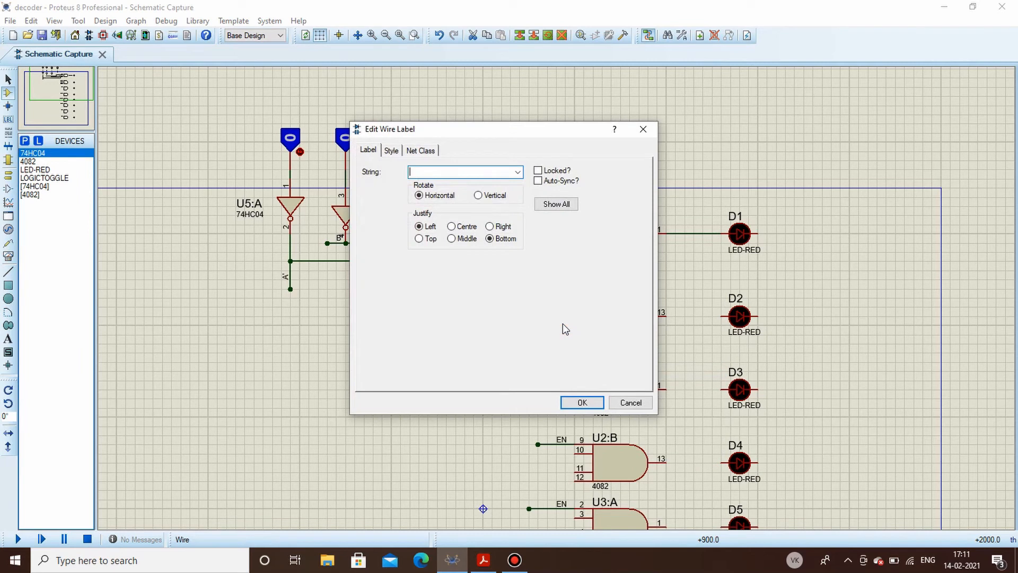
type("B'")
key("Return")
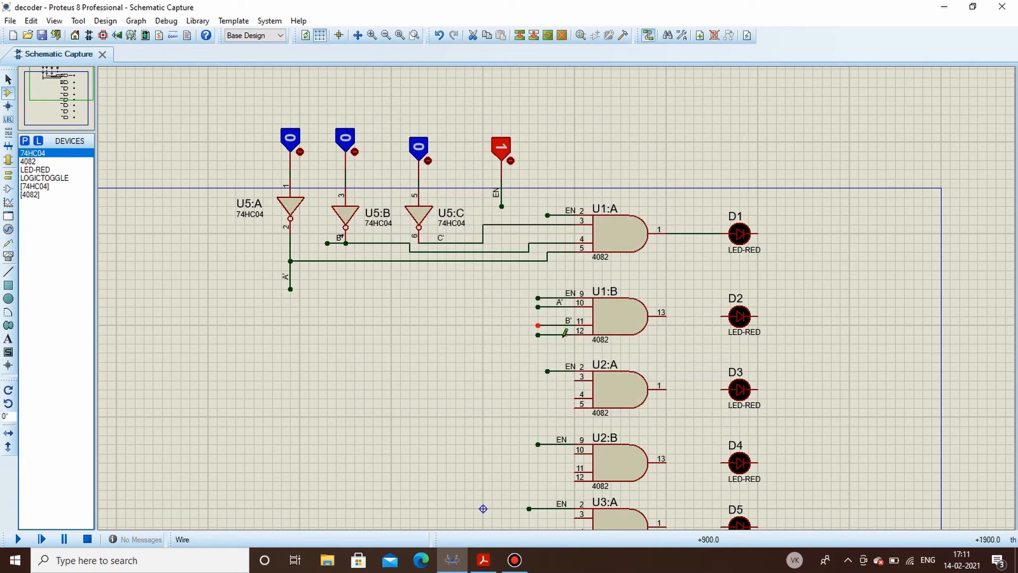
right_click(566, 333)
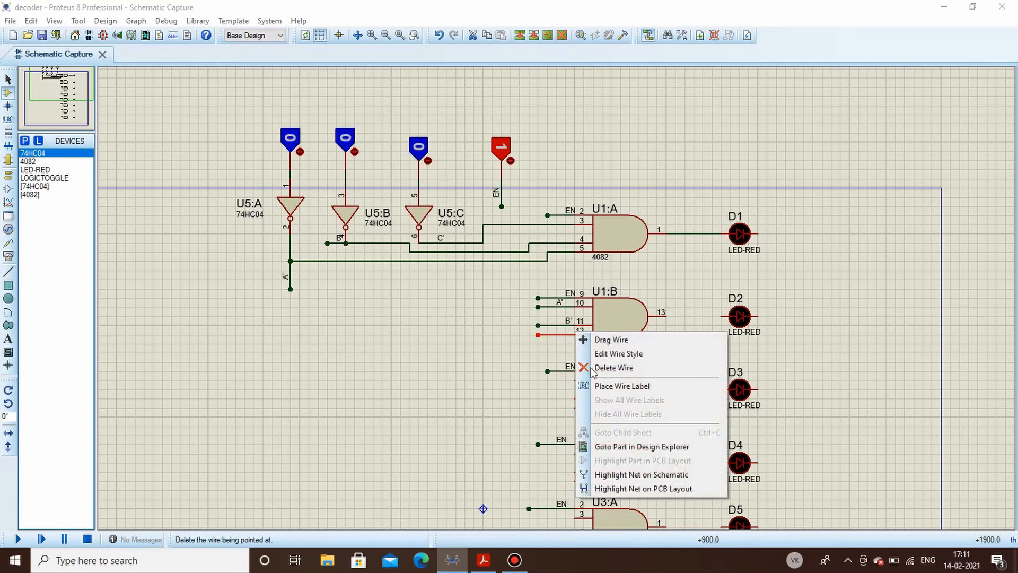
left_click(609, 366)
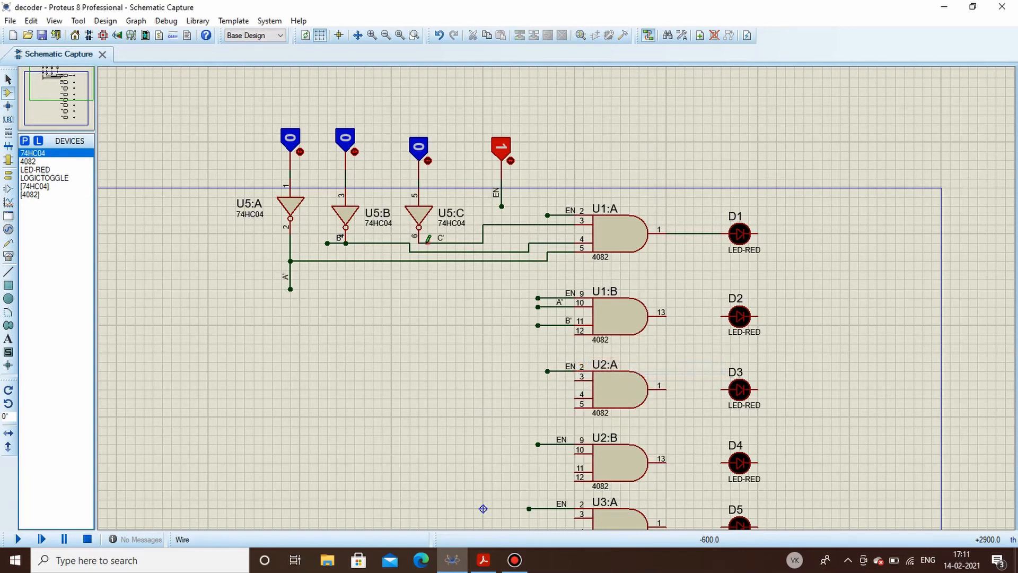
Branch a short open-ended wire from the line between the third logic toggle and inverter U5:C and label it C.
left_click(419, 178)
double_click(438, 179)
right_click(438, 178)
left_click(471, 230)
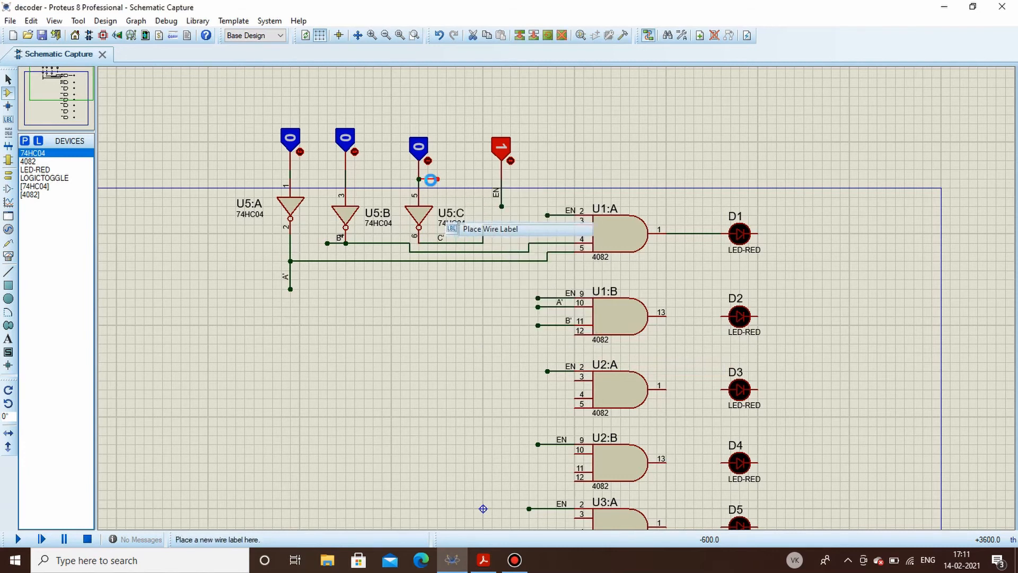
type("'")
key("Return")
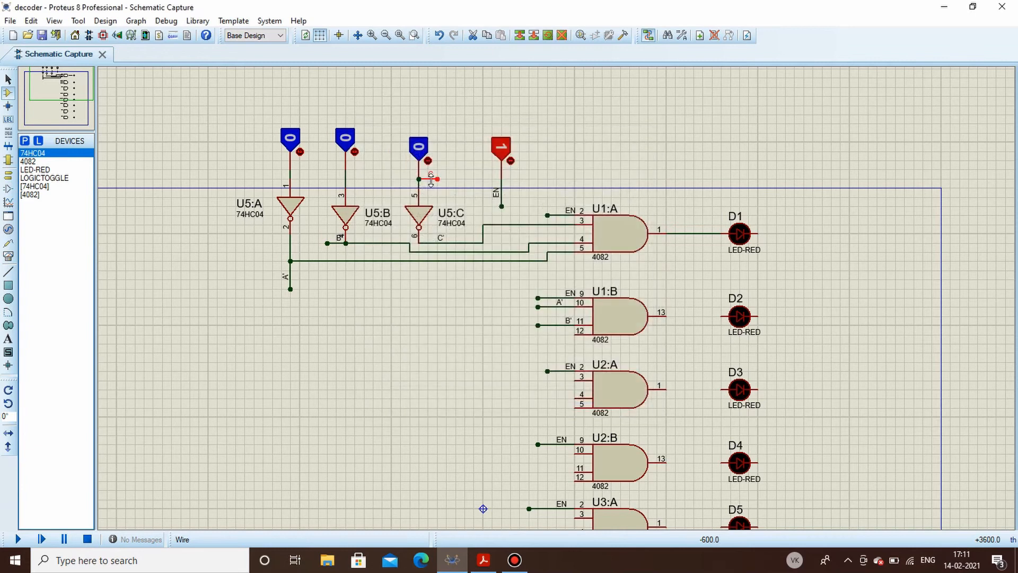
Branch short open-ended wires from the lines between the first two logic toggles and inverters U5:B and U5:A.
left_click(356, 176)
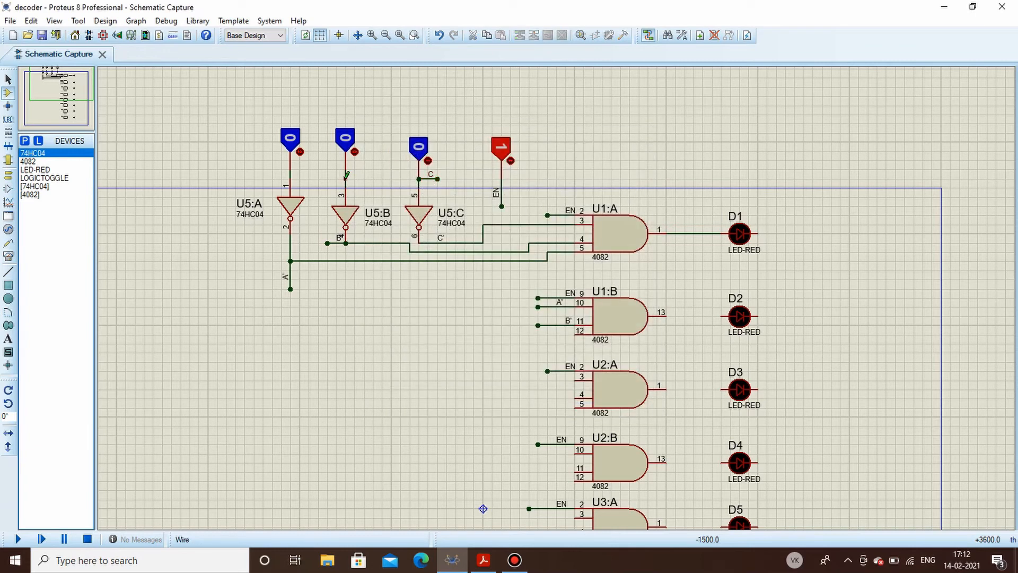
left_click(345, 180)
double_click(374, 179)
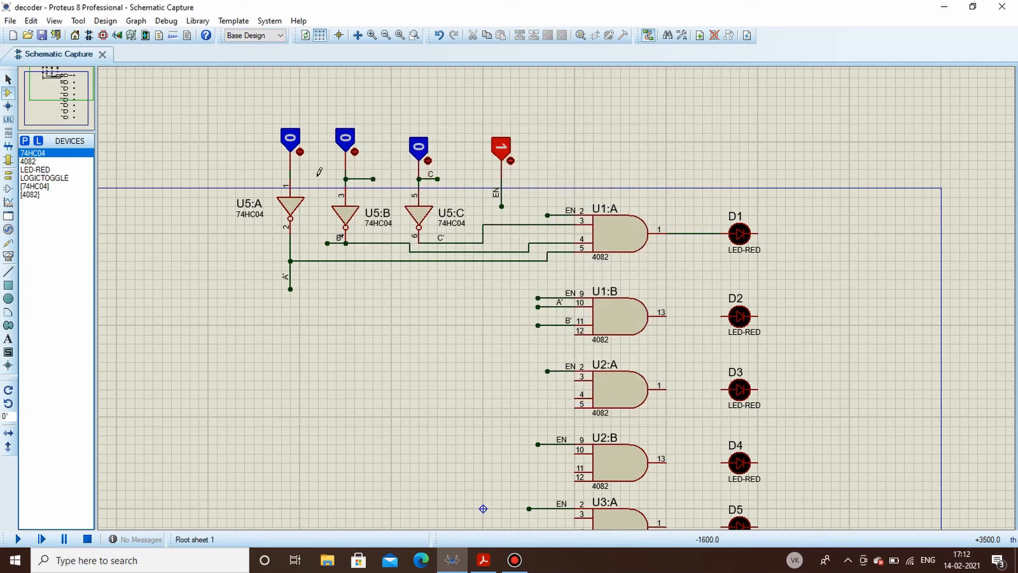
left_click(290, 179)
double_click(318, 178)
Label the open-ended branch wire above inverter U5:A as A.
right_click(320, 179)
left_click(368, 228)
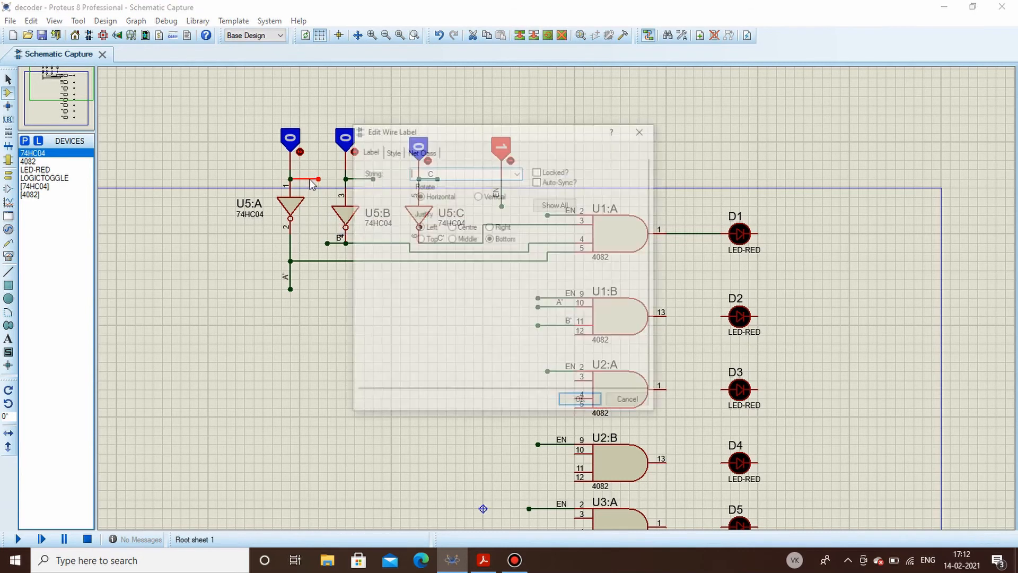
type("A")
key("Return")
left_click(370, 122)
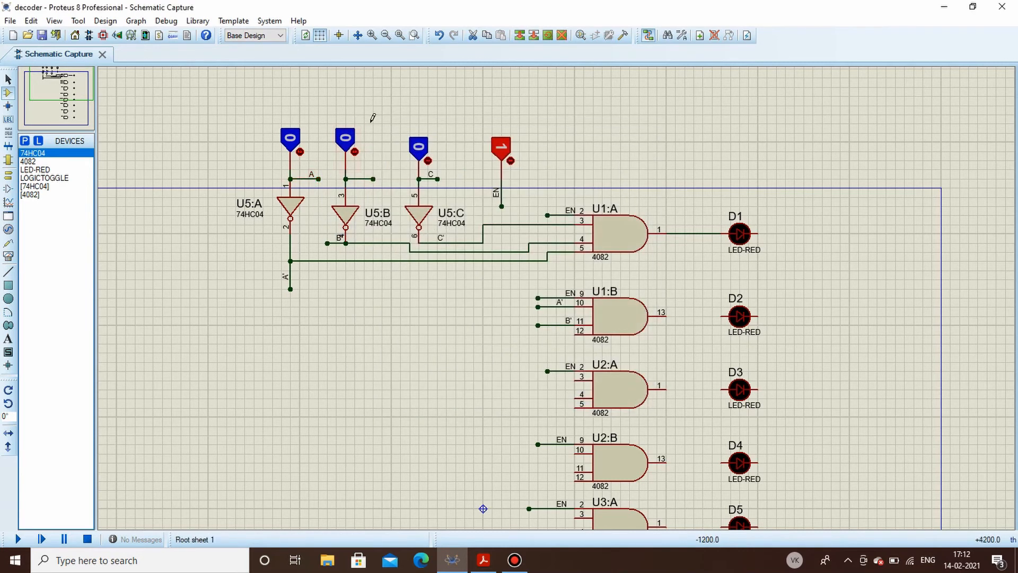
Label the open-ended branch wire above inverter U5:B as B.
right_click(371, 179)
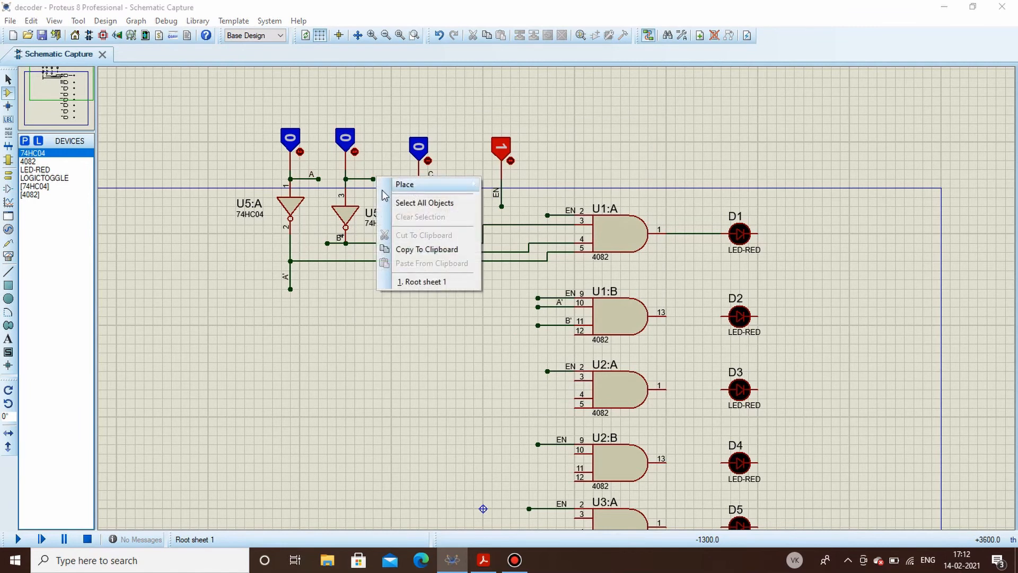
left_click(377, 147)
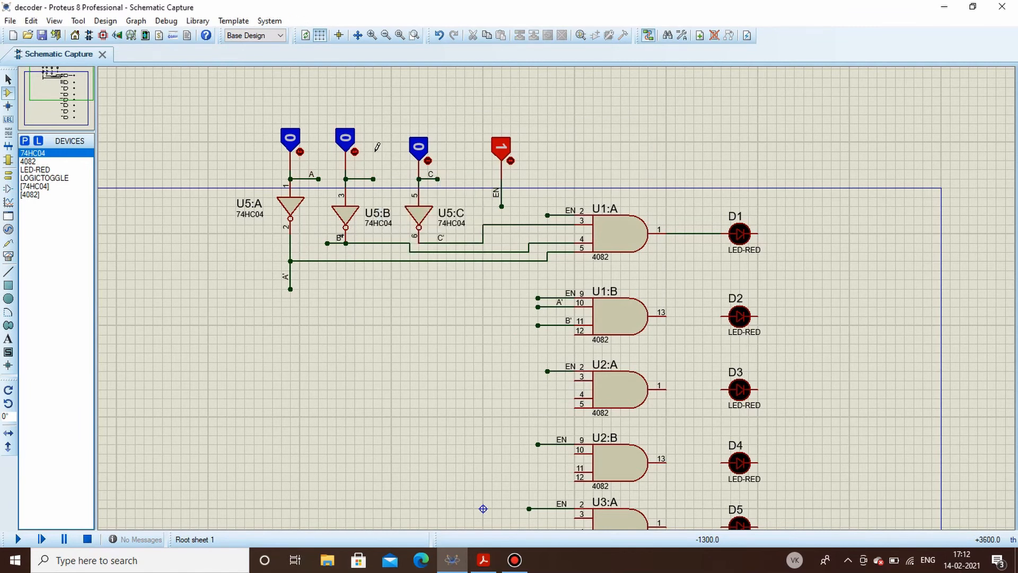
right_click(371, 178)
left_click(419, 228)
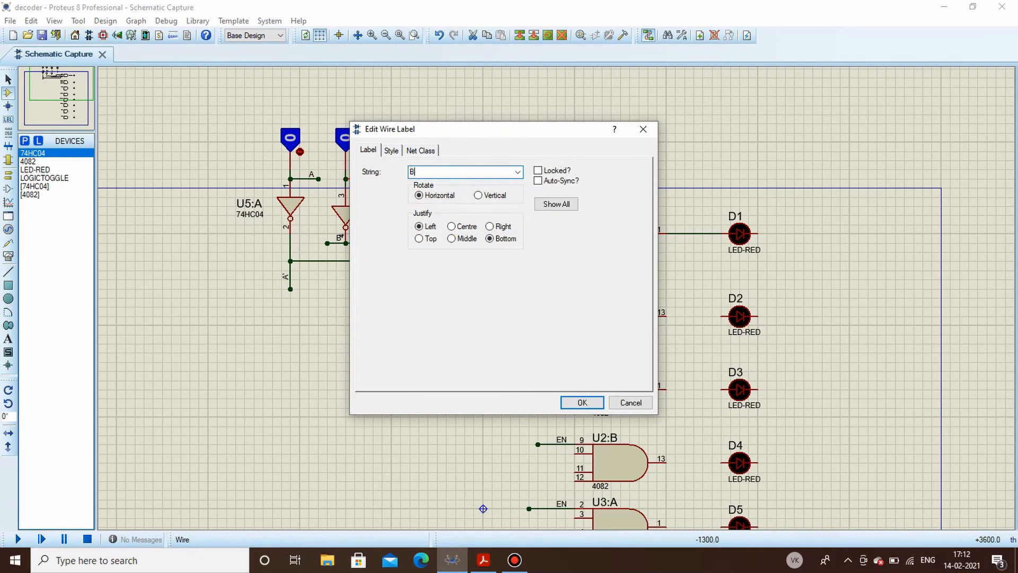
key("Return")
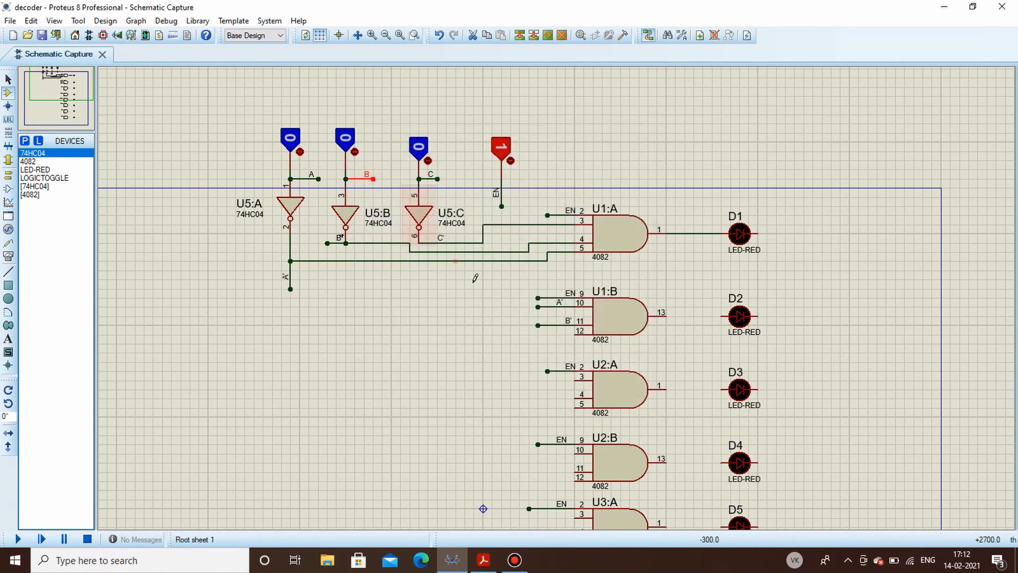
Add an open-ended wire labelled C to input pin 12 of AND gate U1:B and connect the gate's output to LED D2.
right_click(541, 335)
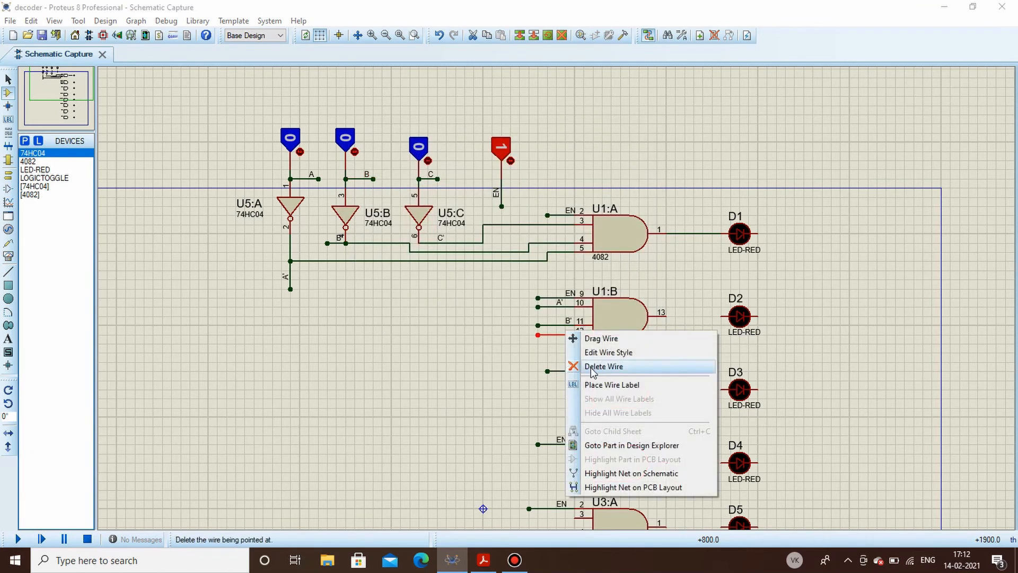
left_click(599, 385)
type("C")
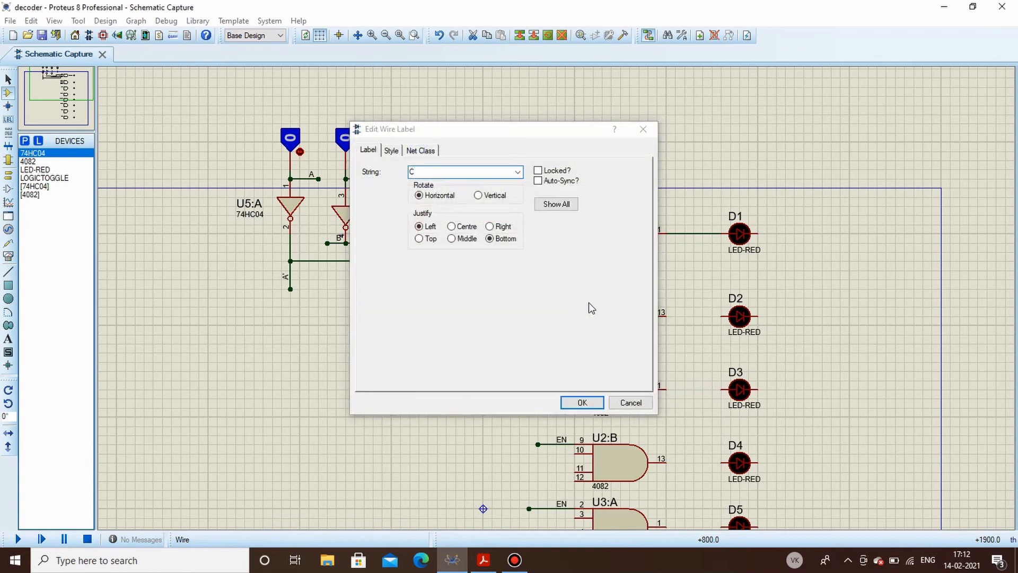
key("Return")
left_click(671, 314)
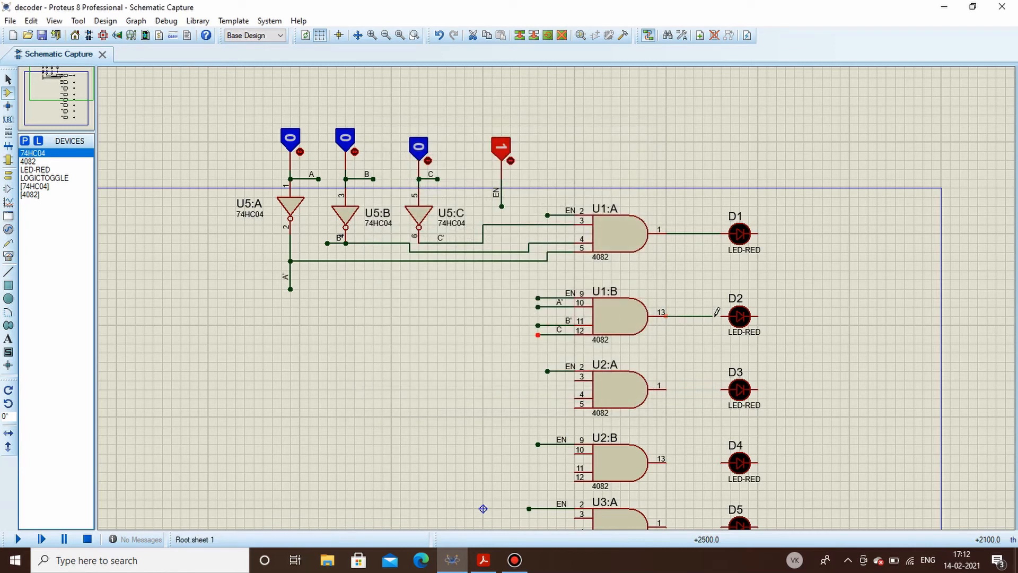
left_click(725, 315)
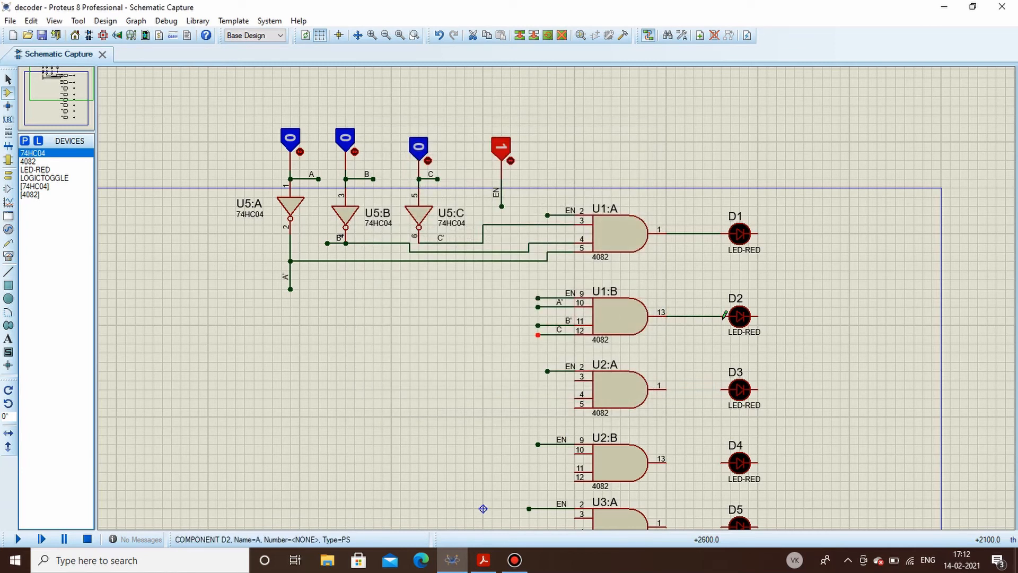
Check the output equations in Decoder.pdf in Acrobat Reader, then draw open-ended wires from pins 3, 4 and 5 of AND gate U2:A in Proteus.
left_click(483, 560)
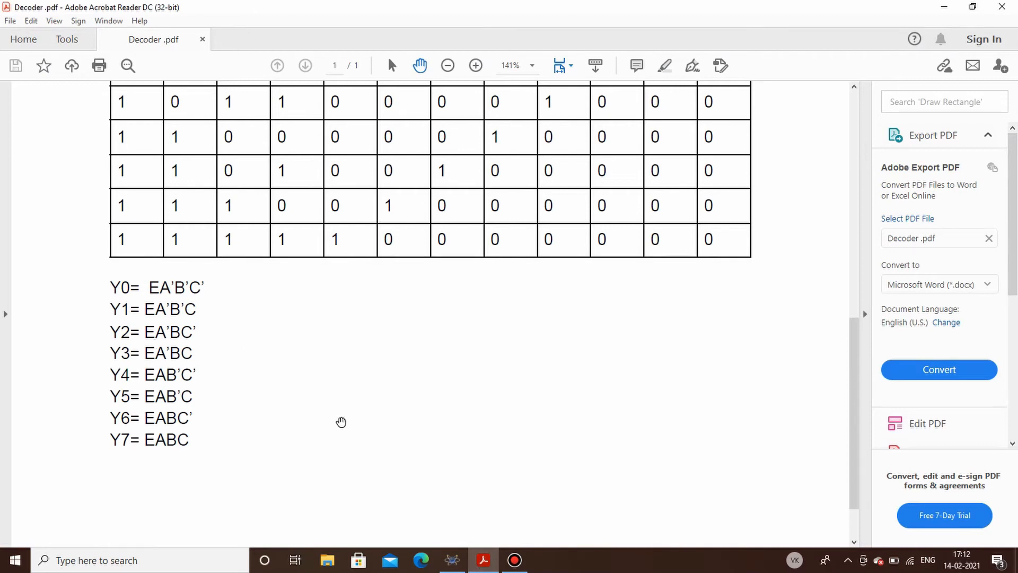
left_click(452, 560)
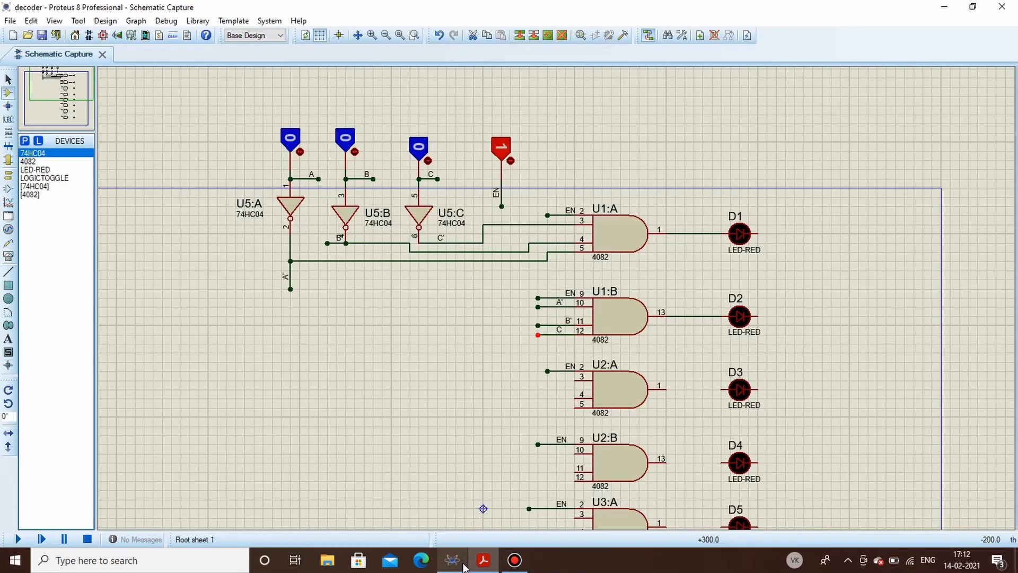
left_click(576, 379)
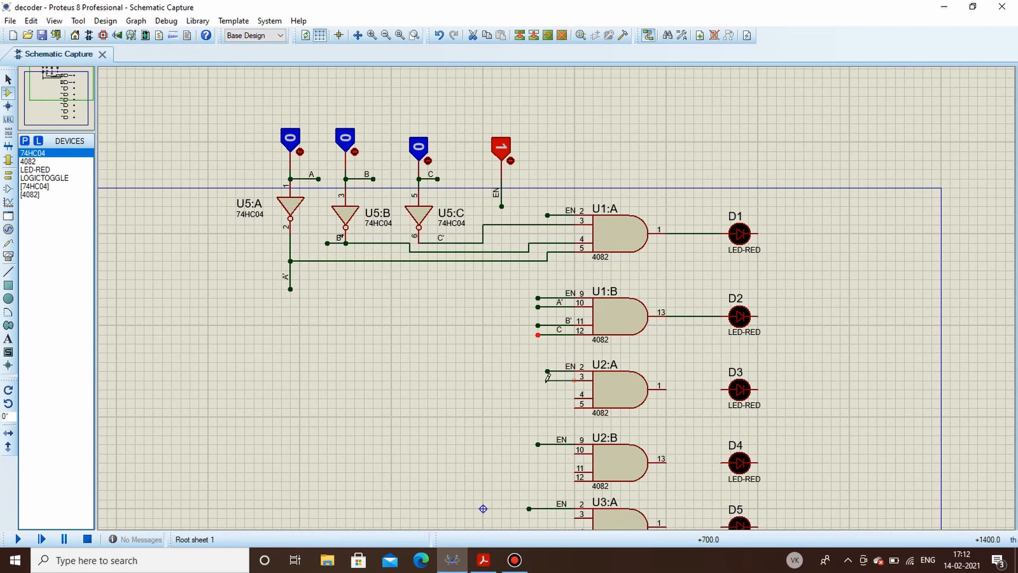
left_click(575, 397)
left_click(548, 398)
left_click(575, 408)
left_click(548, 407)
Label the pin 3 wire of AND gate U2:A as A' and its pin 4 wire as B.
right_click(576, 380)
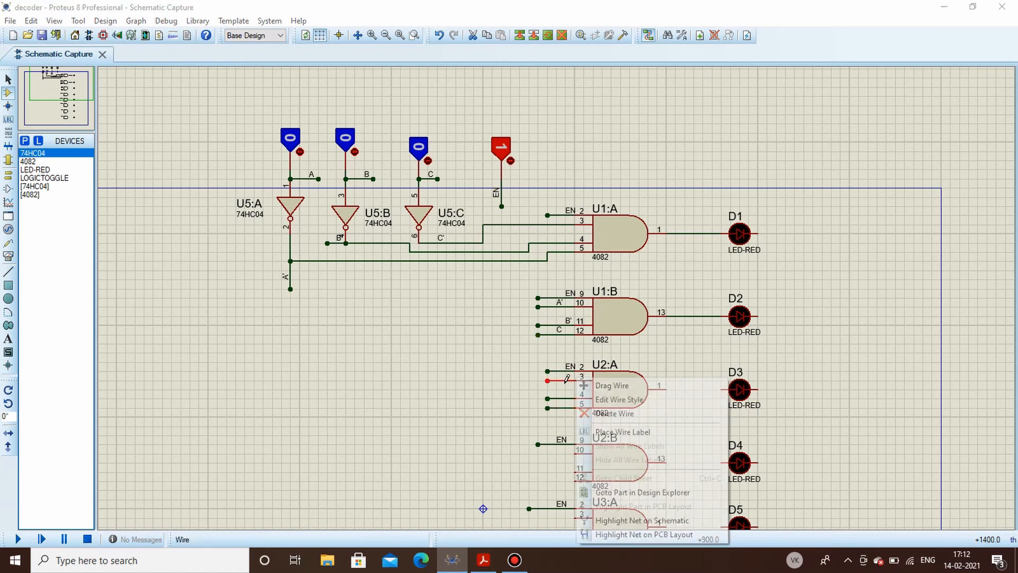
left_click(619, 431)
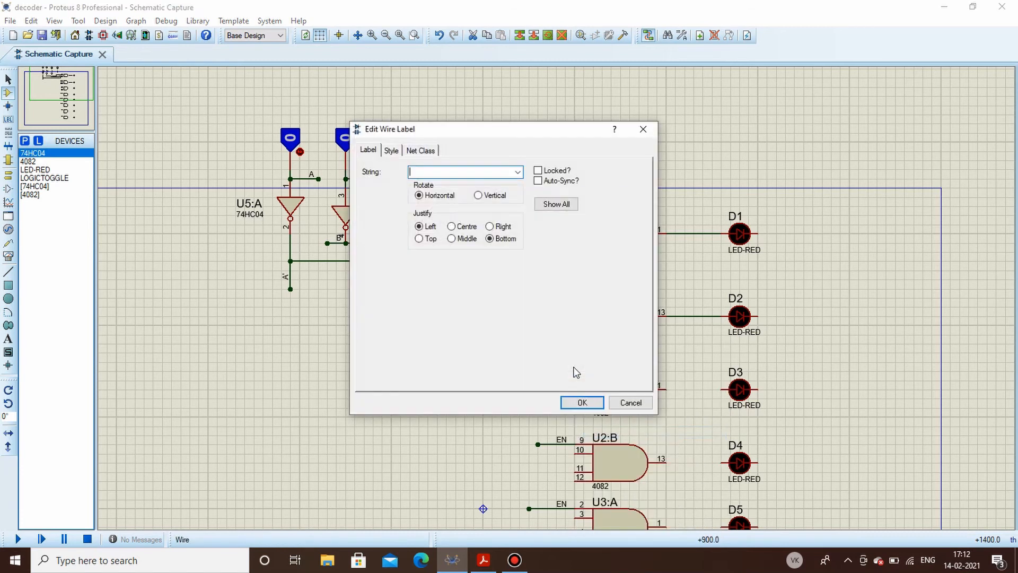
key("Return")
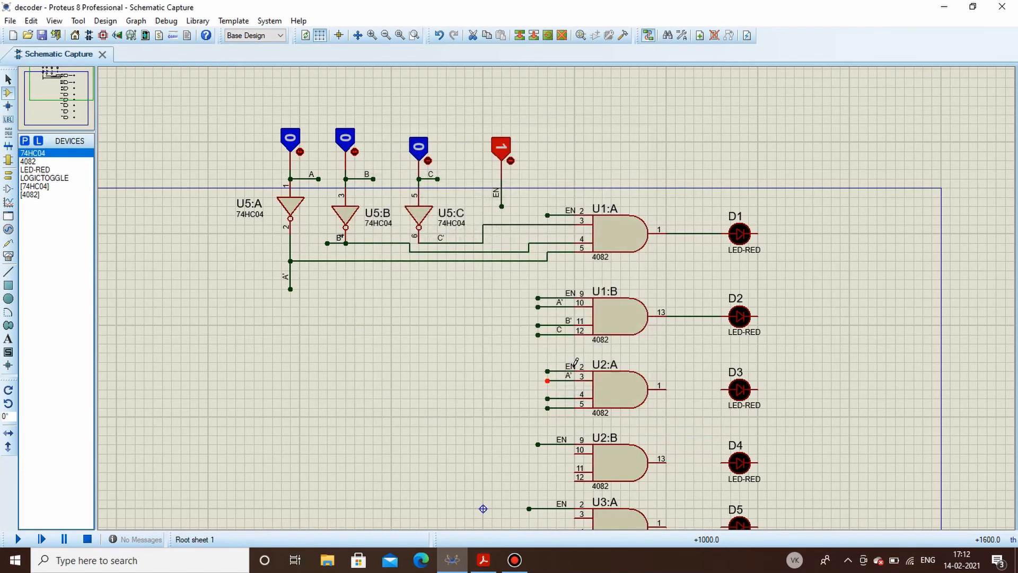
right_click(573, 398)
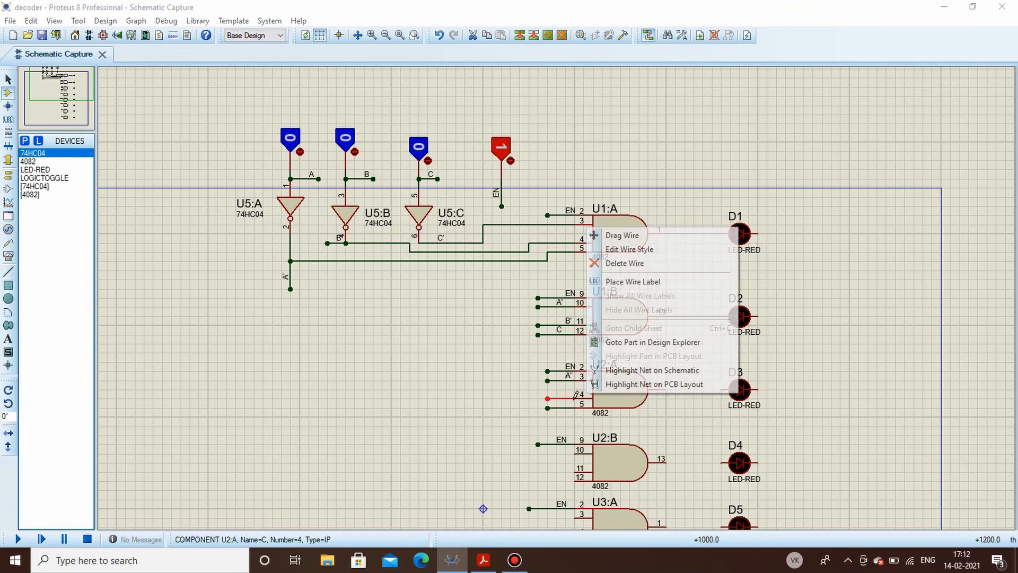
left_click(631, 281)
type("B")
key("Return")
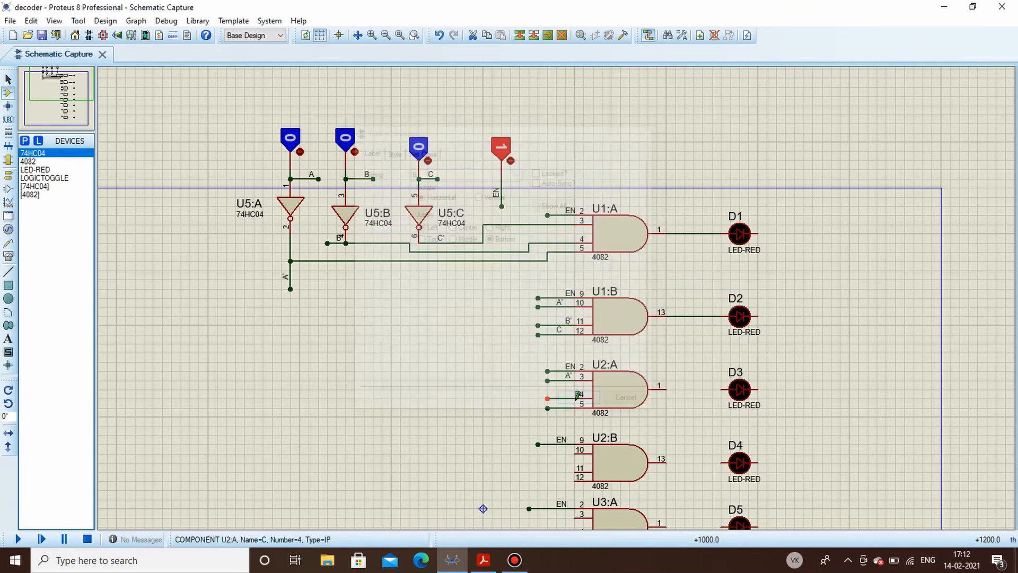
Label the pin 5 wire of AND gate U2:A as C' and connect the gate's output to LED D3.
right_click(573, 408)
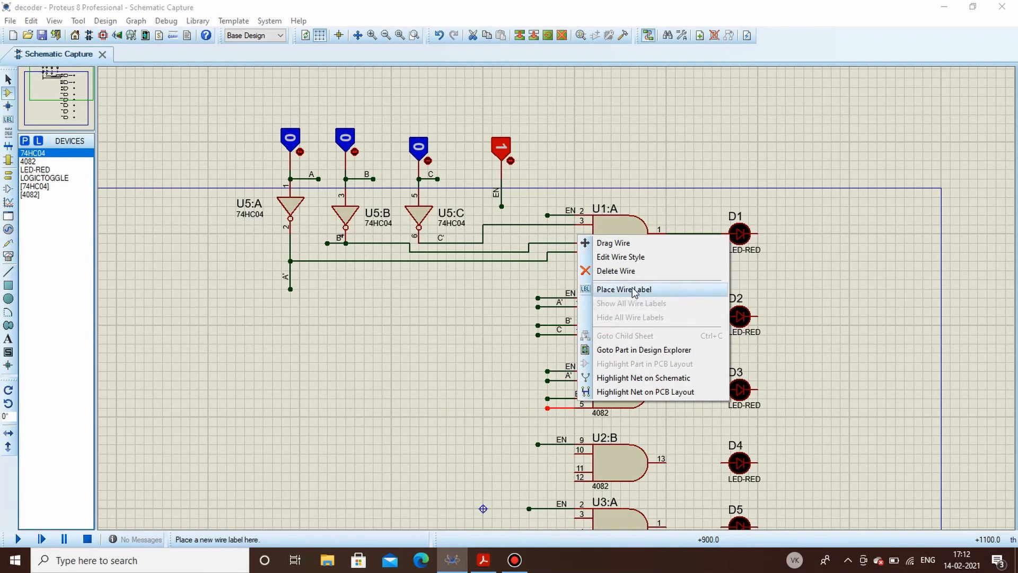
left_click(631, 289)
type("C")
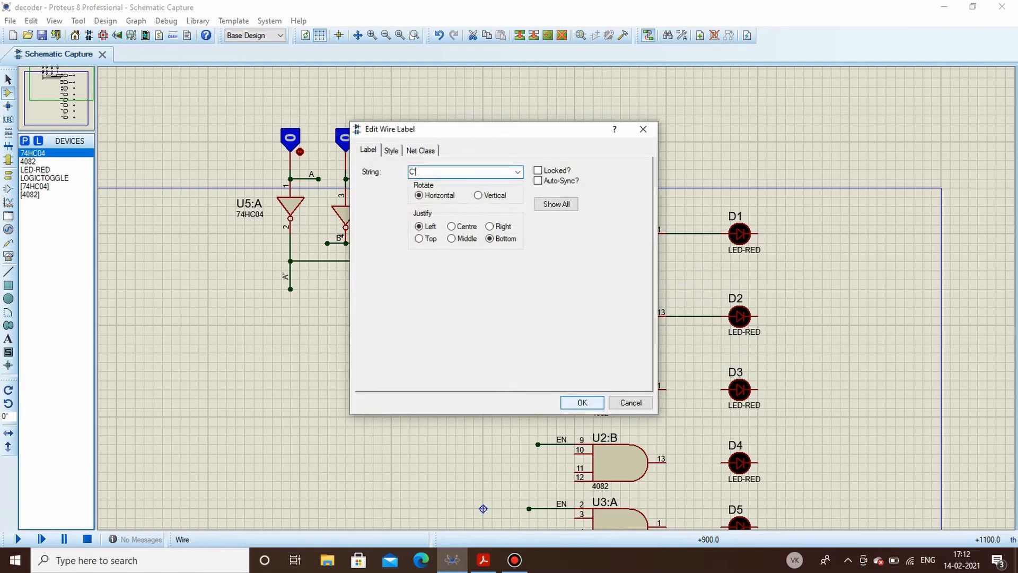
type("'")
key("Return")
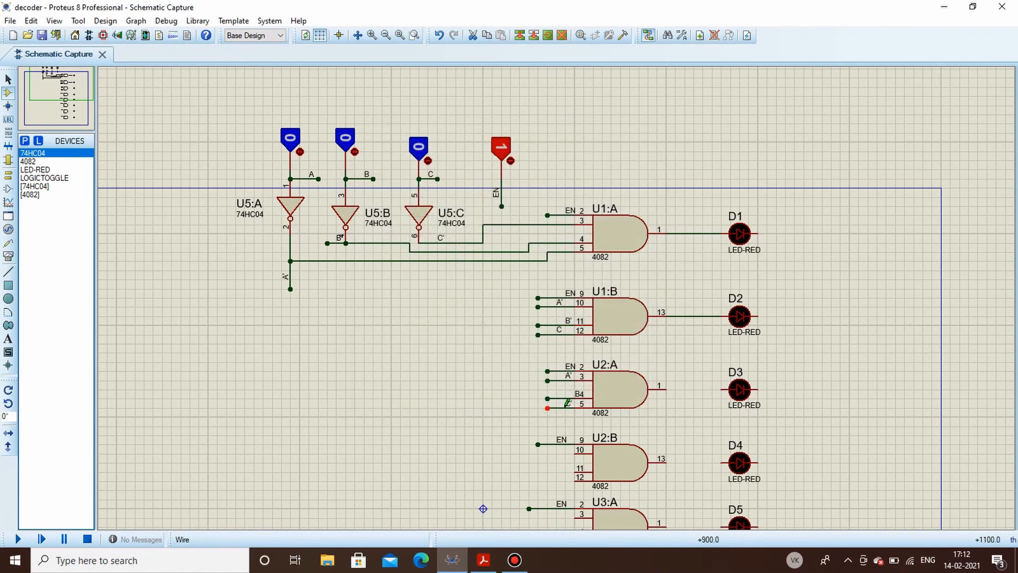
left_click(667, 390)
left_click(723, 389)
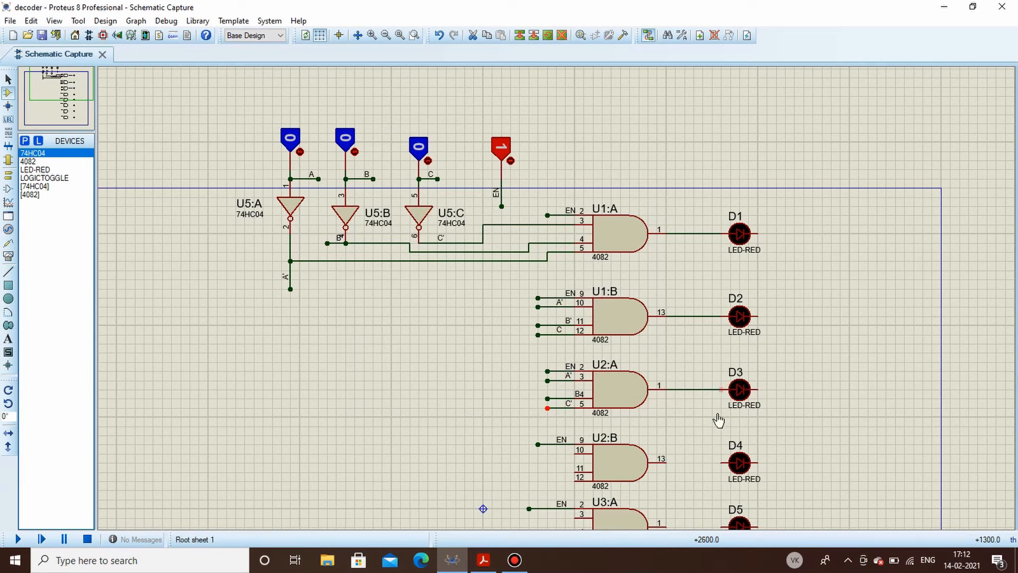
Recheck the equations in Decoder.pdf in Acrobat Reader, and draw open-ended wires from pins 10, 11 and 12 of AND gate U2:B in Proteus.
left_click(483, 560)
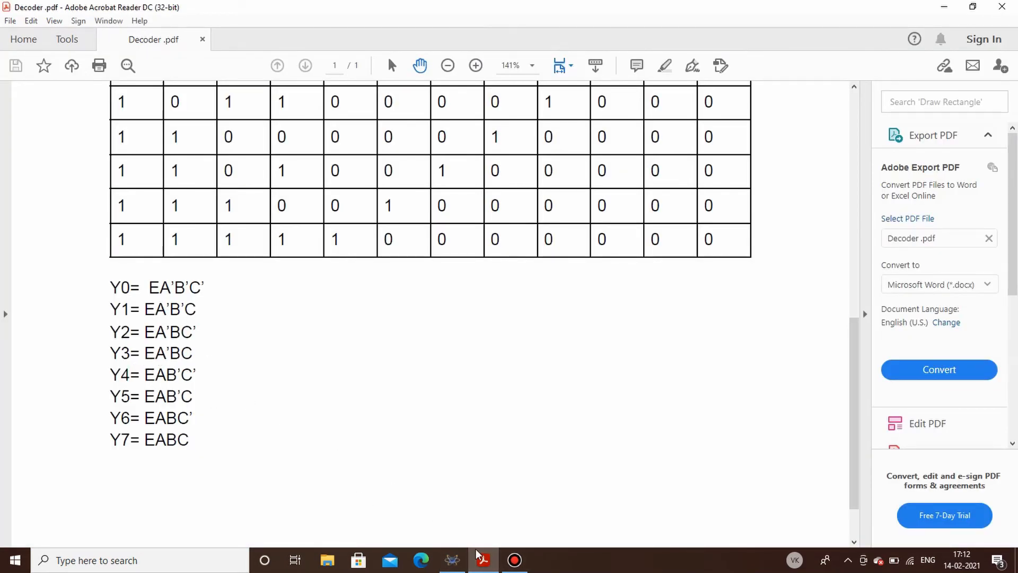
left_click(452, 560)
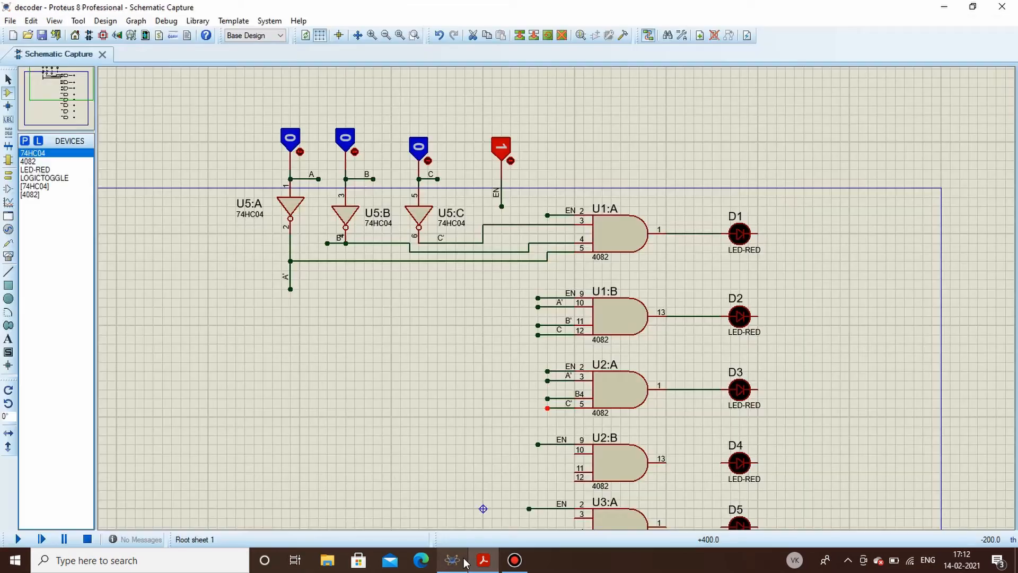
left_click(575, 453)
left_click(538, 453)
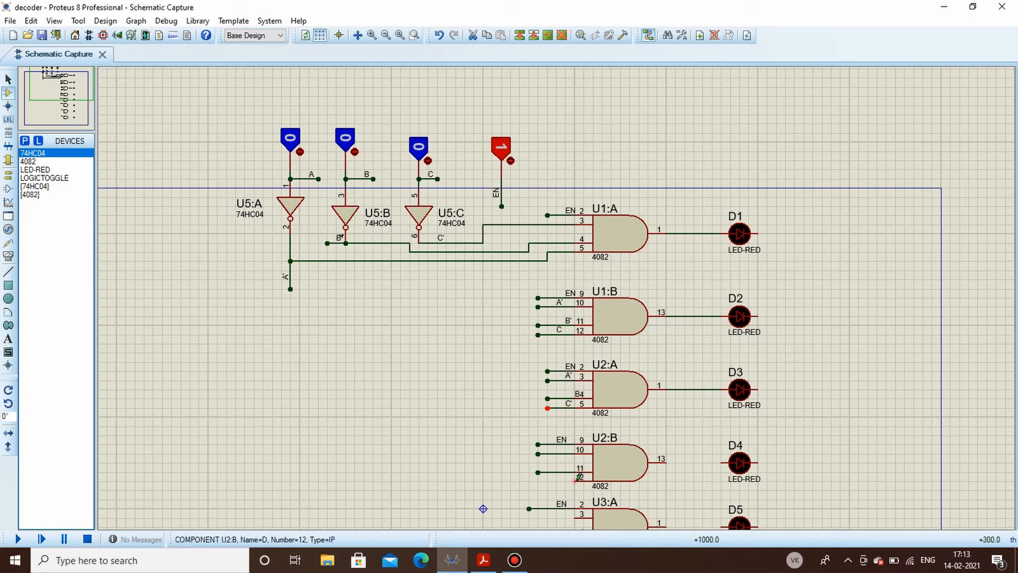
left_click(576, 480)
left_click(538, 481)
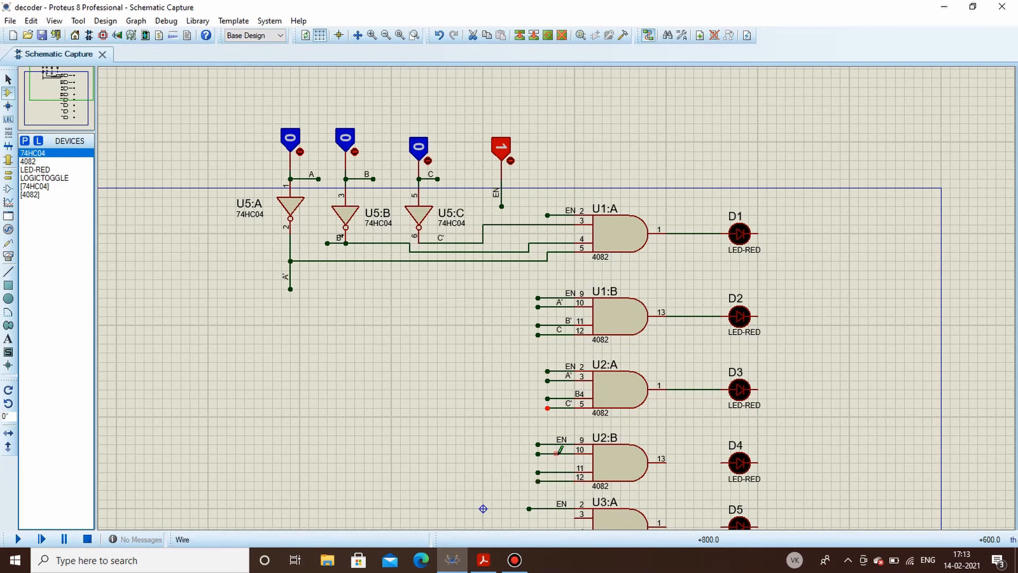
Label the pin 10 wire of AND gate U2:B as A' and its pin 11 wire as B.
right_click(562, 454)
left_click(607, 342)
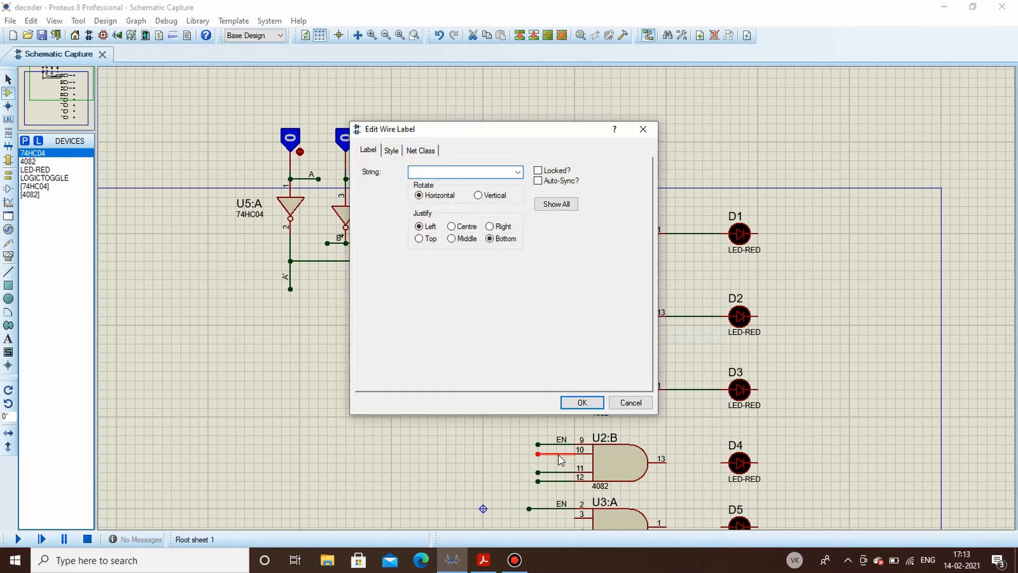
key("Return")
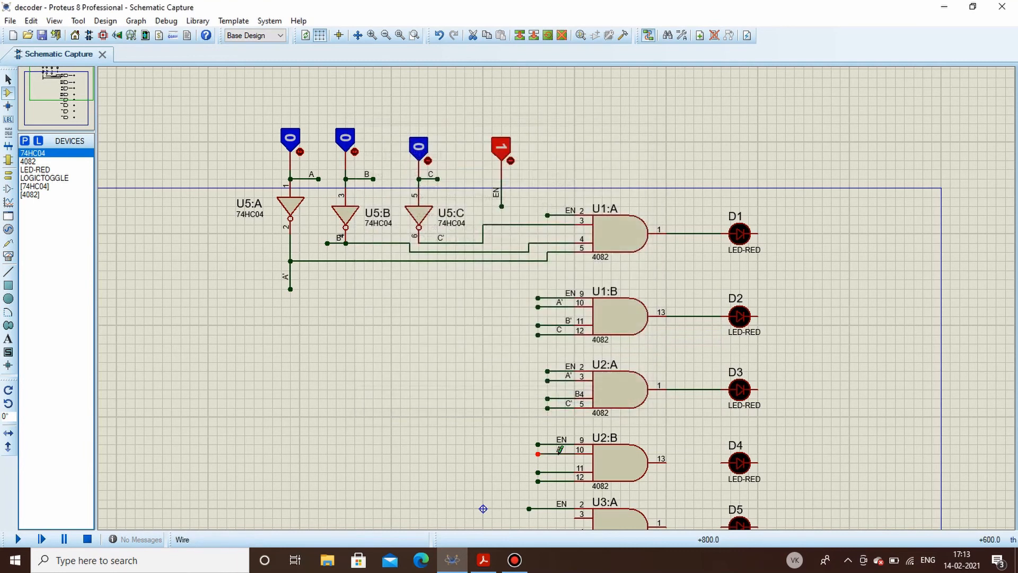
right_click(562, 472)
left_click(616, 361)
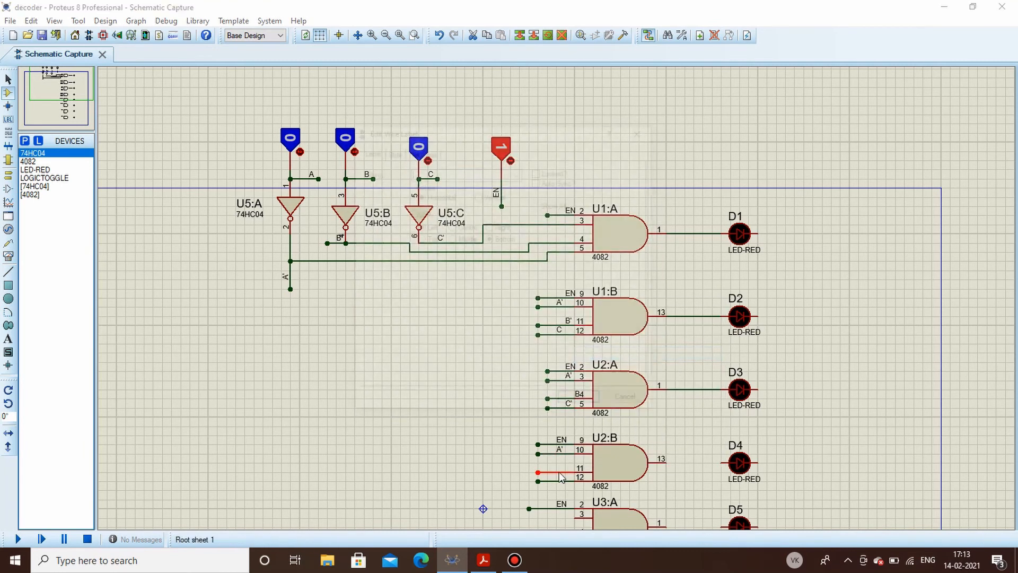
type("B'")
key("Return")
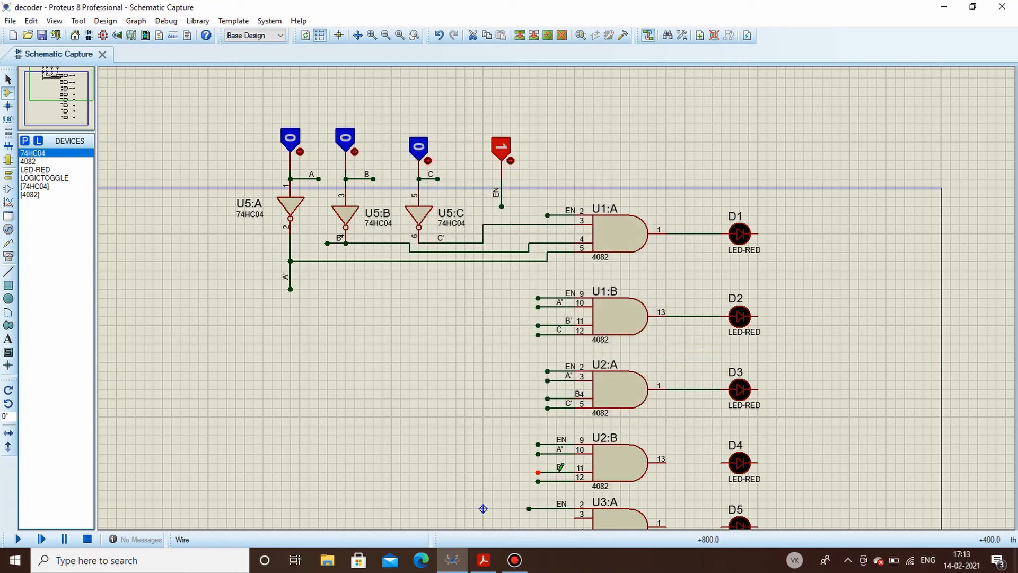
Label the open-ended wire on pin 12 of AND gate U2:B as C.
right_click(564, 476)
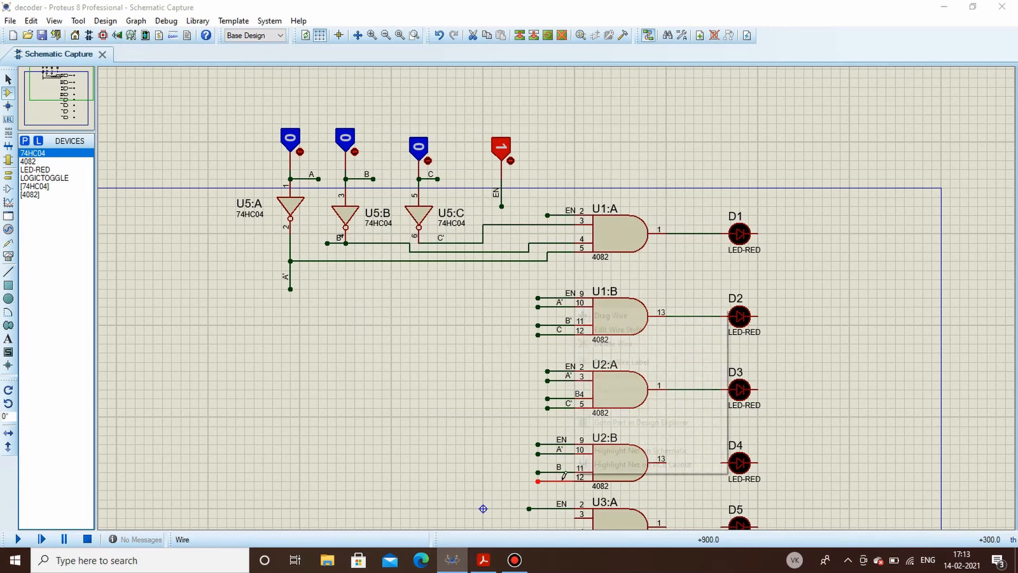
left_click(612, 360)
type("C")
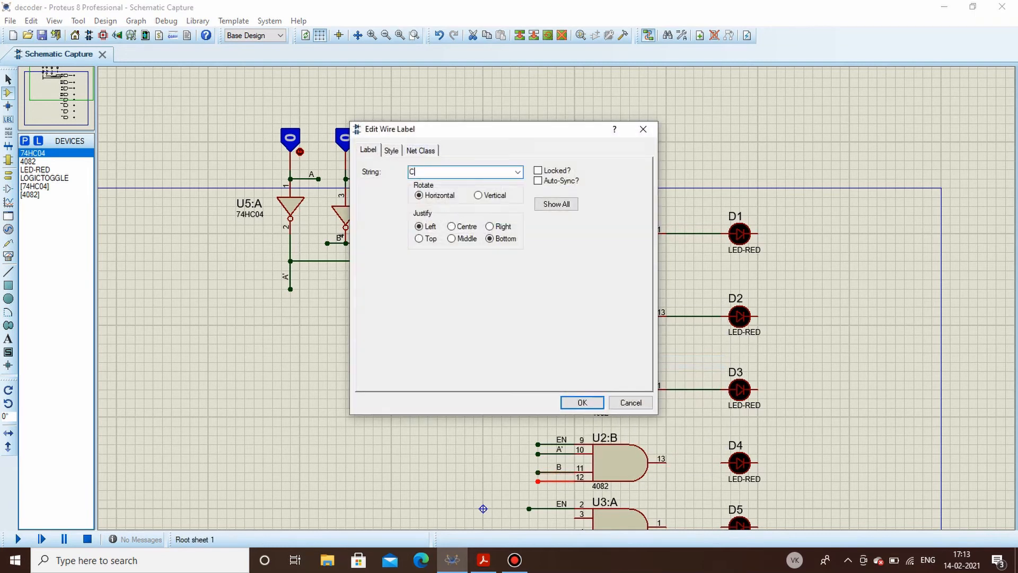
key("Return")
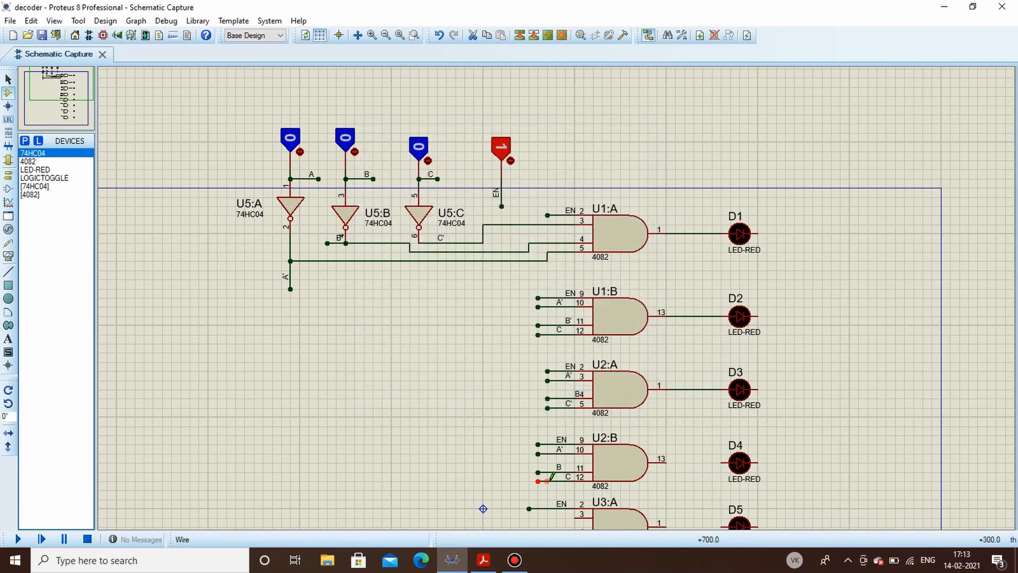
Connect the output of AND gate U2:B to LED D4, and draw open-ended wires from pins 3, 4 and 5 of AND gate U3:A.
left_click(670, 462)
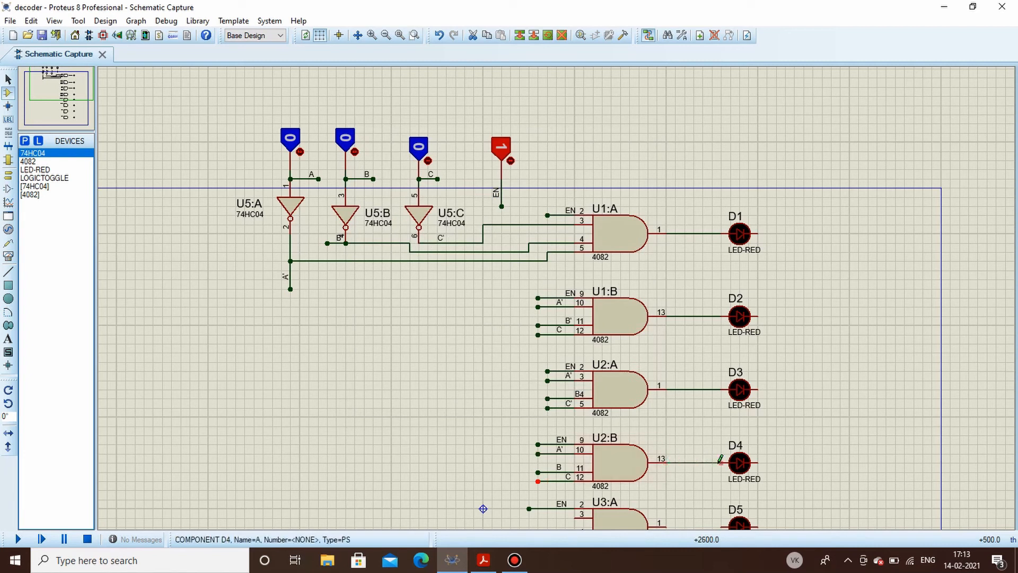
left_click(716, 461)
scroll(553, 454, "down", 1)
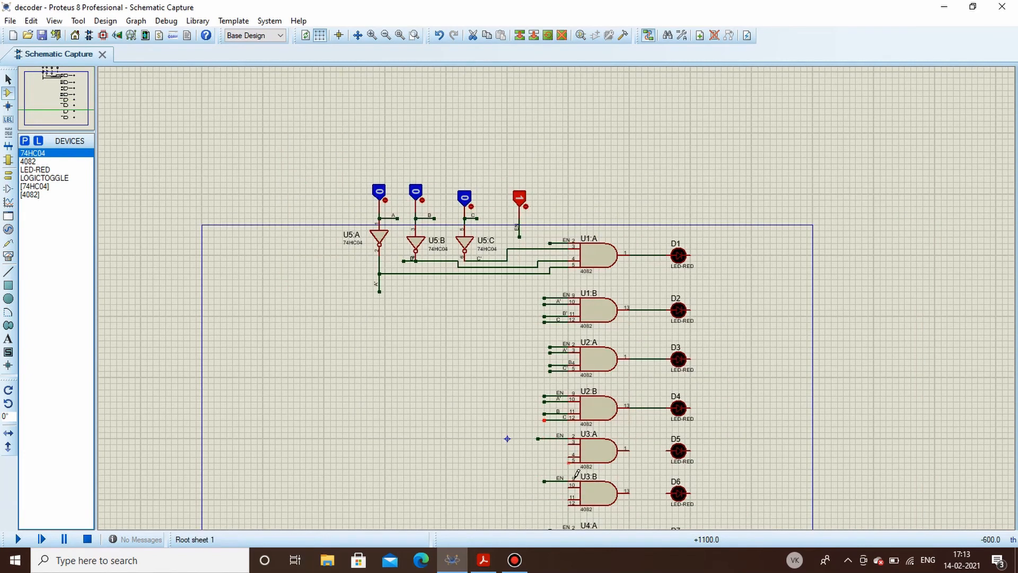
scroll(508, 439, "up", 1)
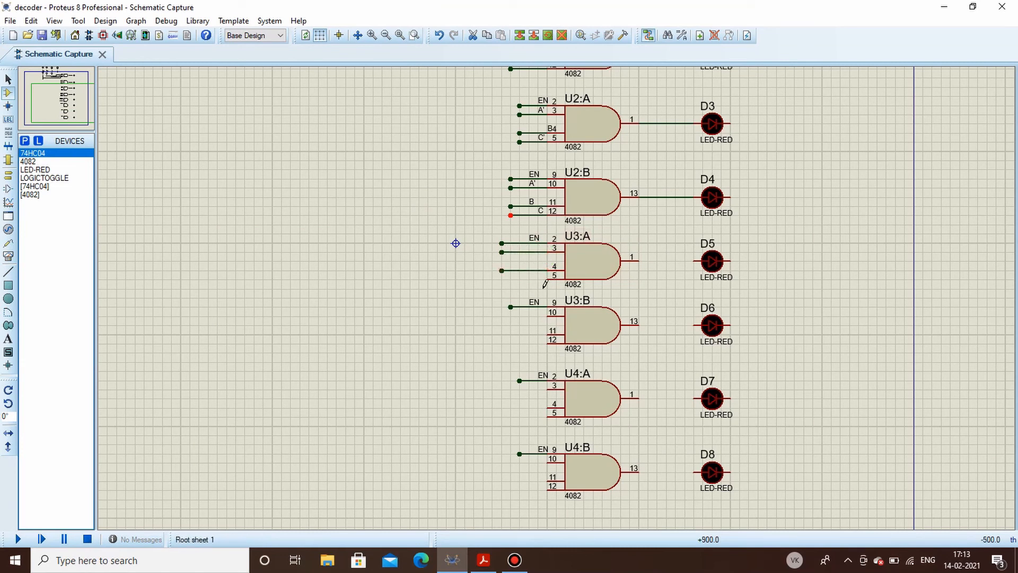
left_click(548, 279)
double_click(502, 280)
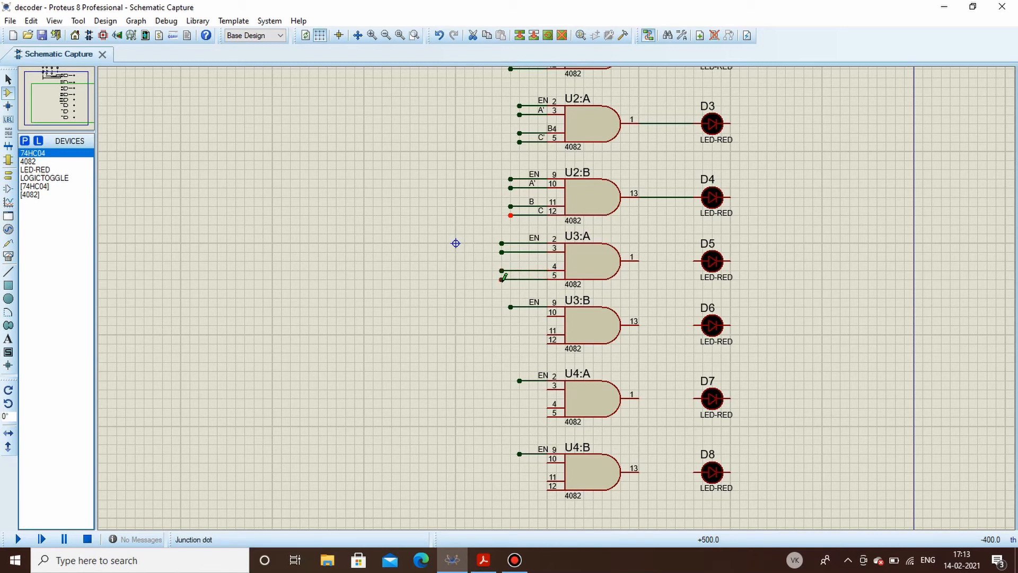
Check the Y4 equation in Decoder.pdf in Acrobat Reader, and label the pin 3 wire of AND gate U3:A as A in Proteus.
left_click(482, 561)
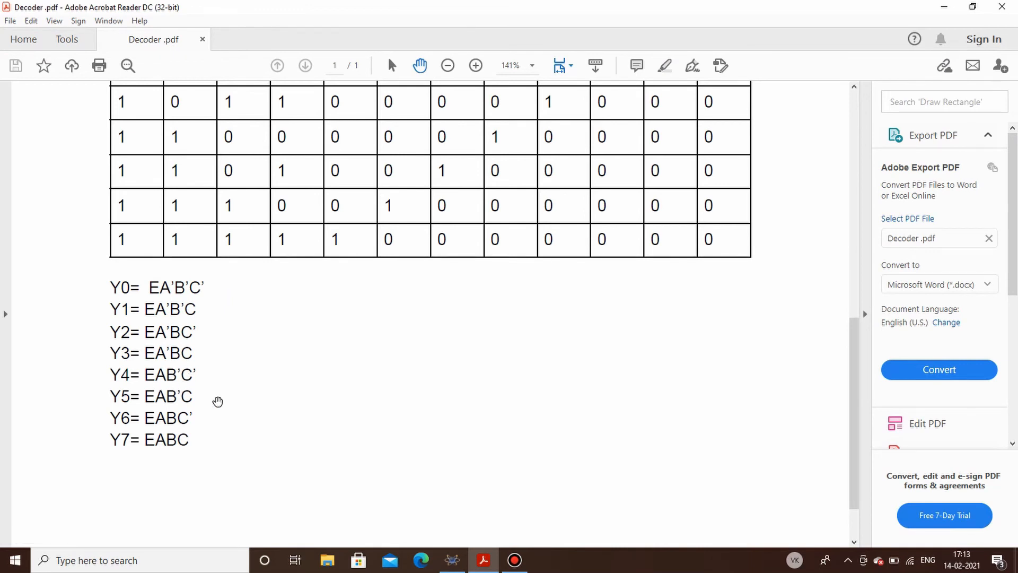
left_click(447, 566)
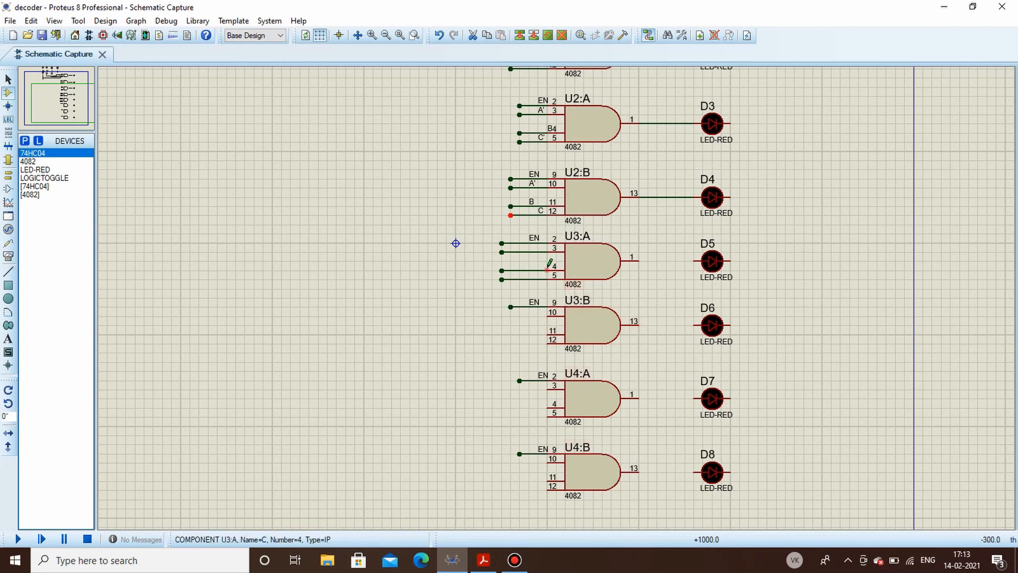
right_click(545, 250)
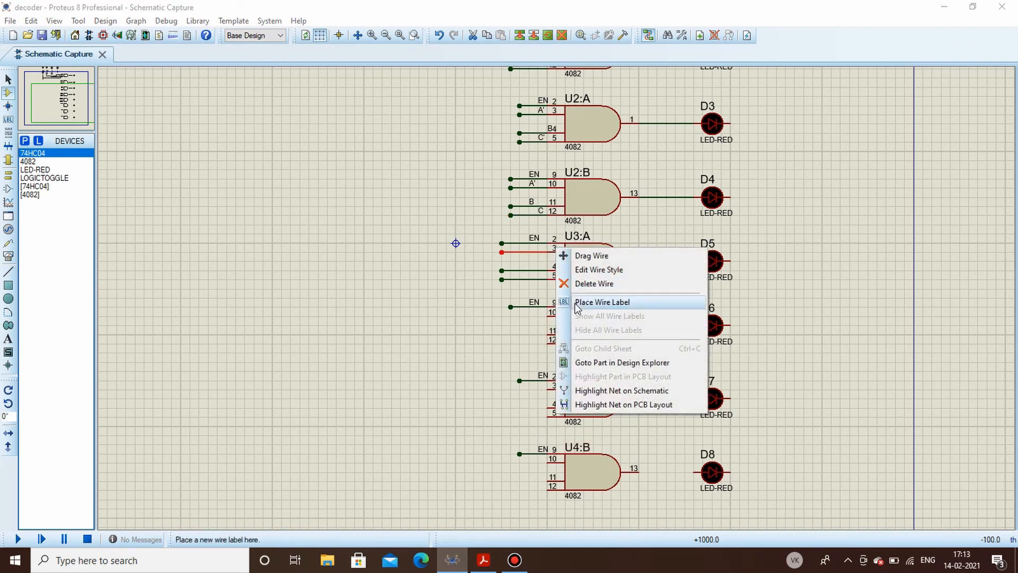
left_click(589, 300)
type("A")
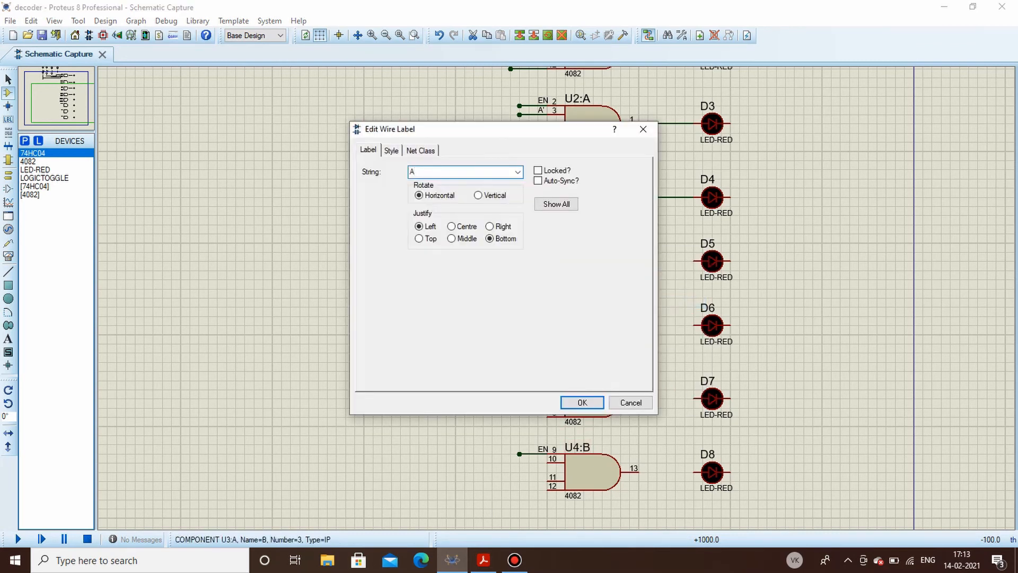
key("Return")
Label the open-ended wire on pin 4 of AND gate U3:A as B'.
right_click(545, 270)
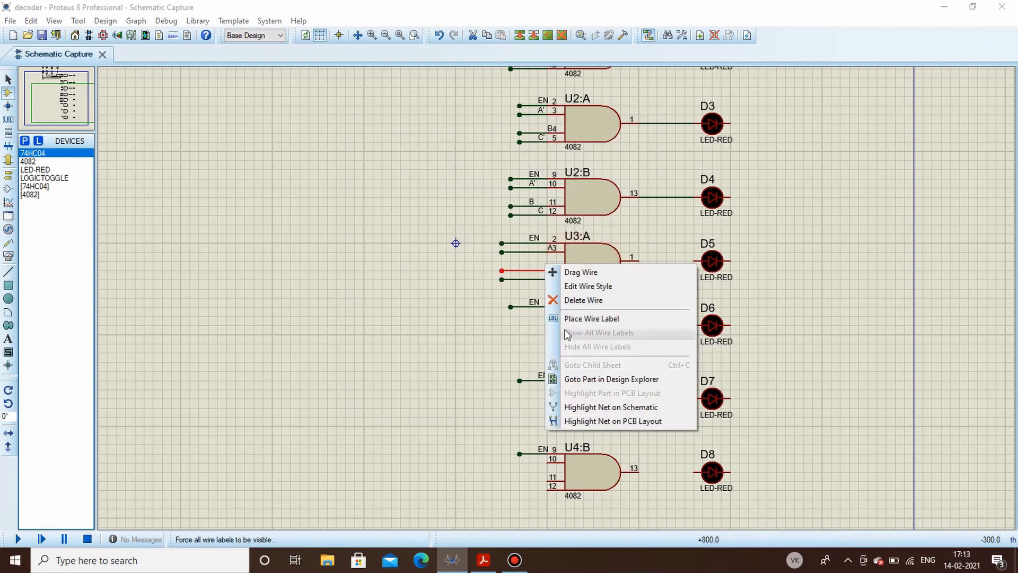
left_click(583, 318)
type("B")
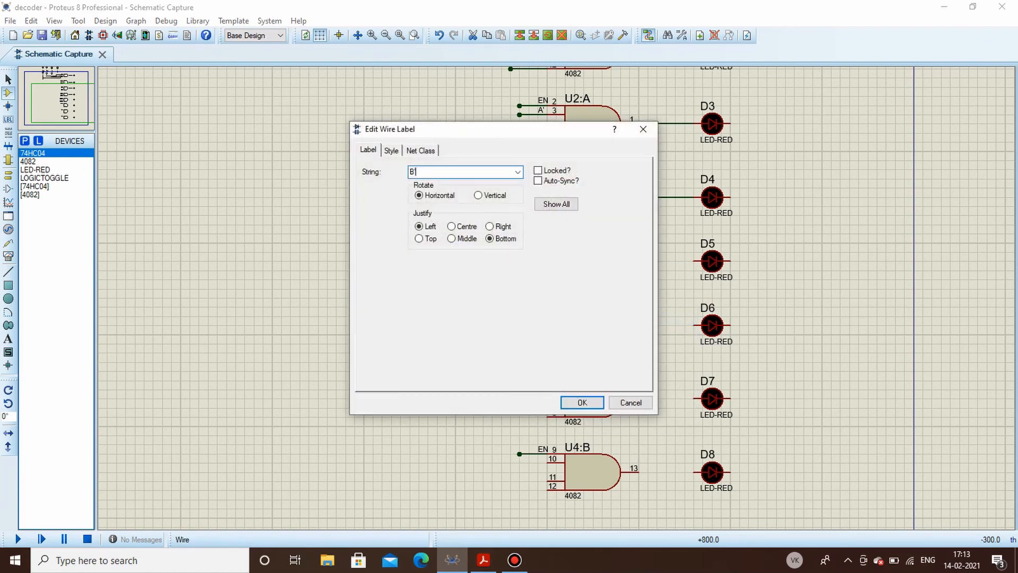
type("'")
key("Return")
Label the pin 5 wire of AND gate U3:A as C' and connect the gate's output to LED D5.
right_click(546, 278)
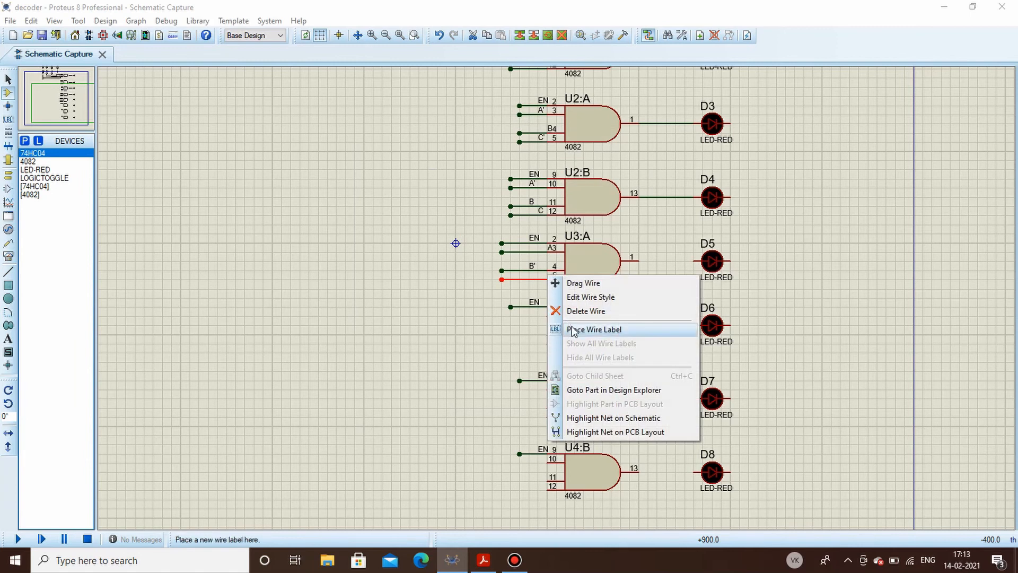
left_click(574, 330)
type("C'")
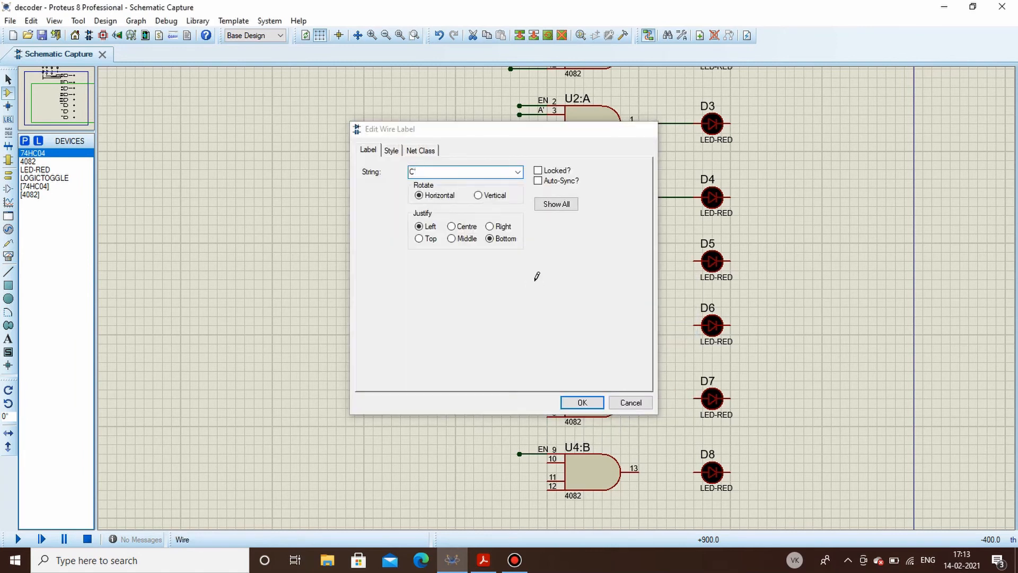
key("Return")
left_click(639, 260)
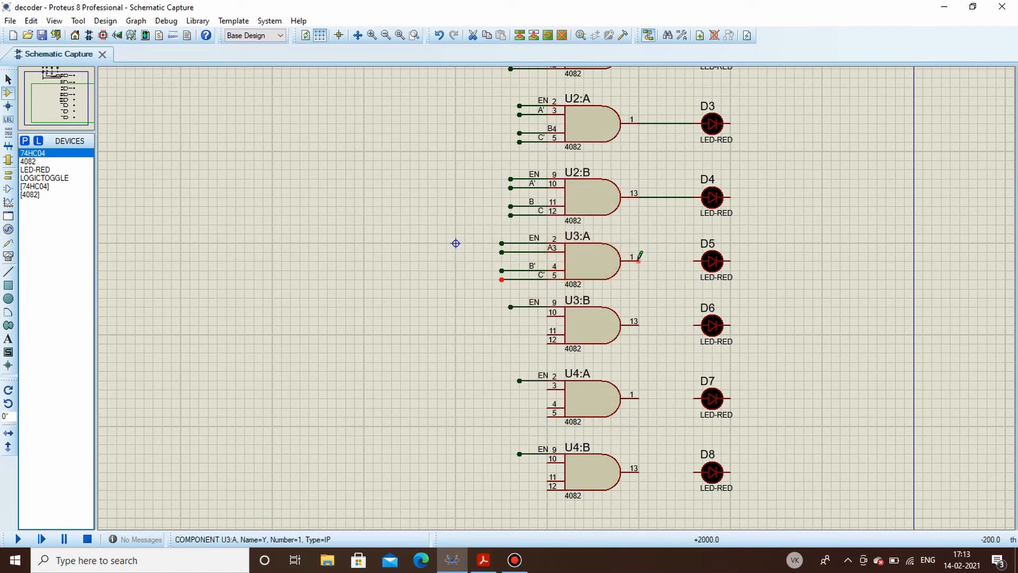
left_click(694, 261)
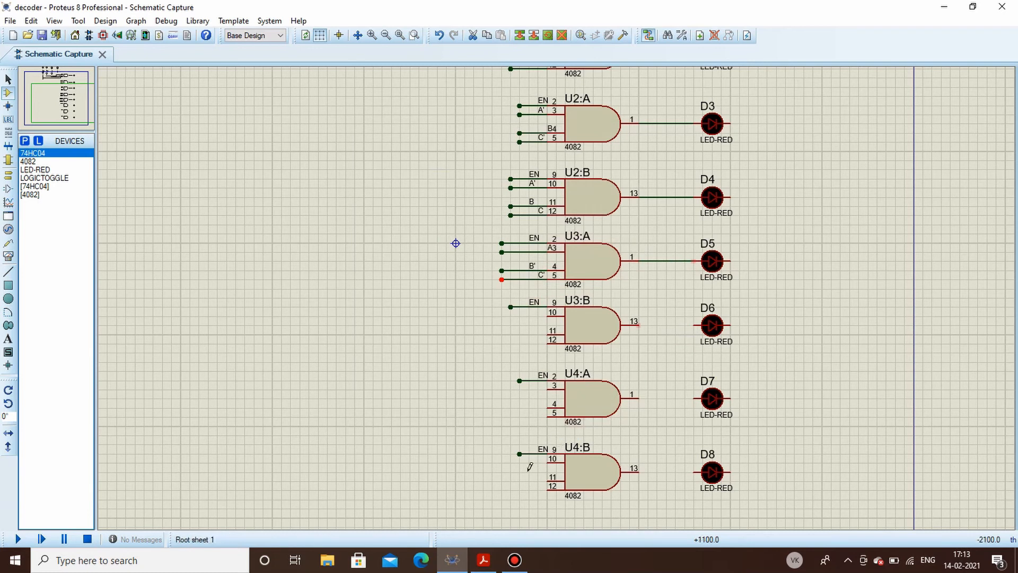
Check the Y5 equation in Decoder.pdf in Acrobat Reader, and draw open-ended wires from pins 10, 11 and 12 of AND gate U3:B in Proteus.
left_click(483, 560)
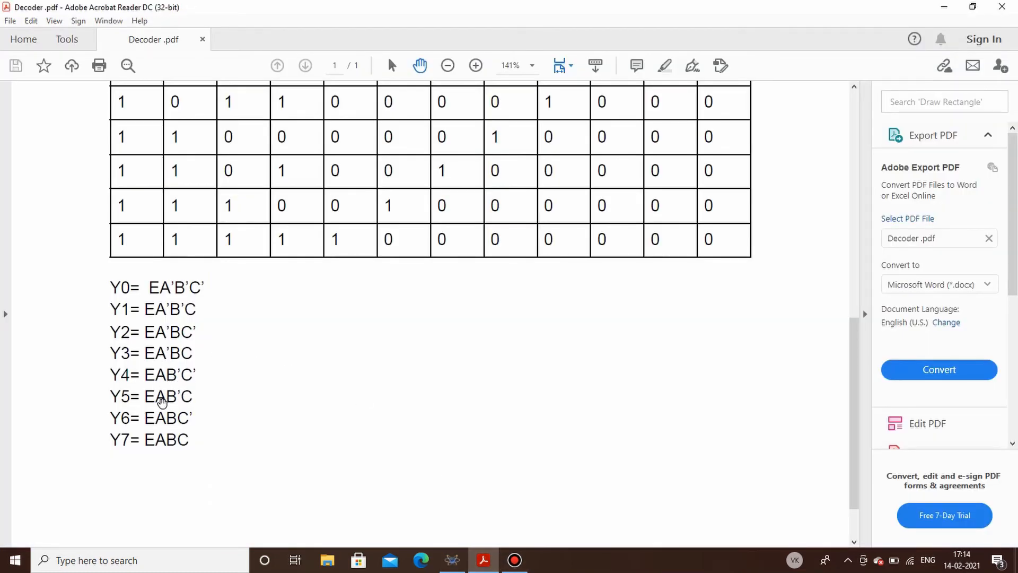
left_click(452, 559)
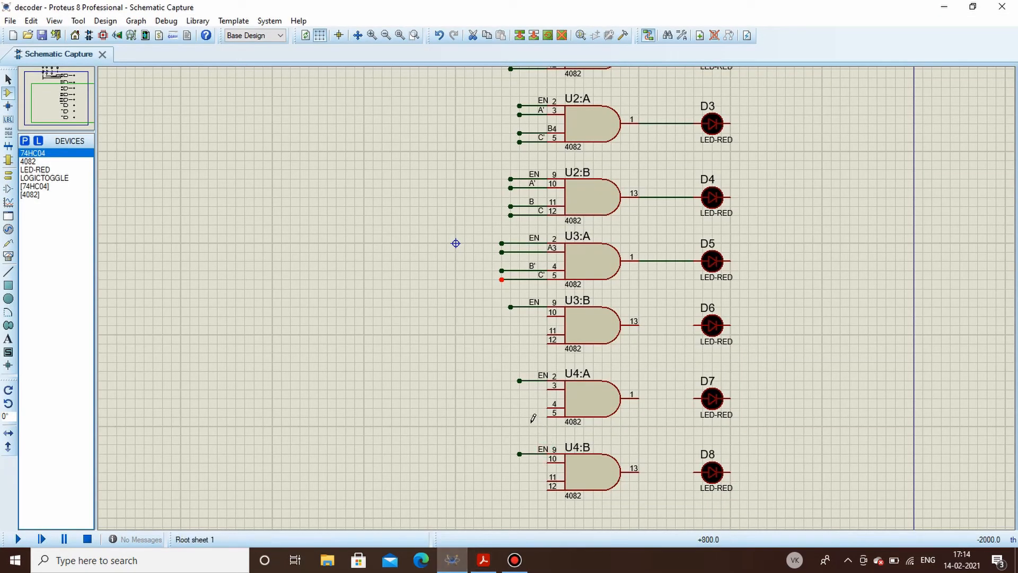
left_click(548, 316)
left_click(510, 316)
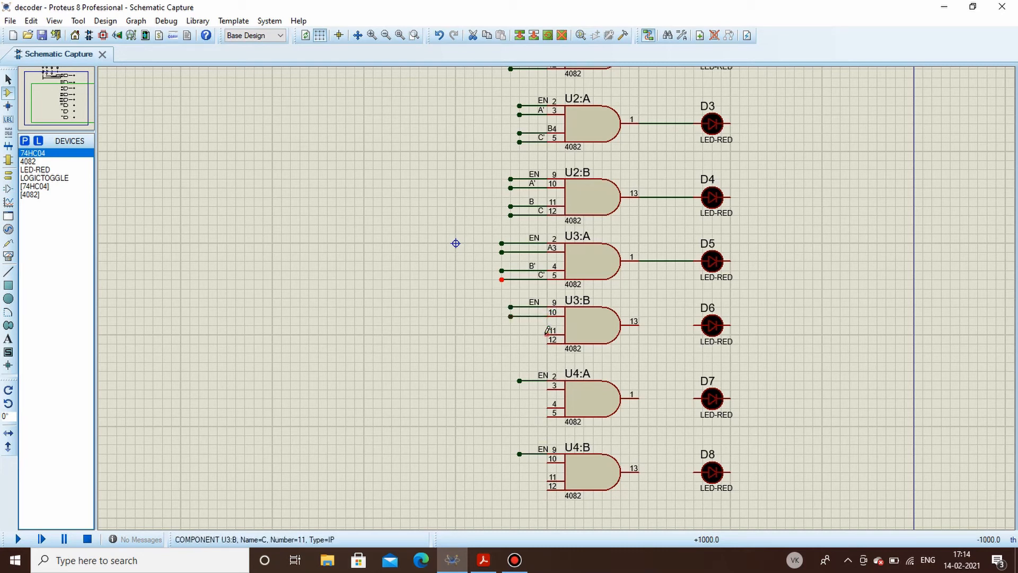
left_click(548, 335)
left_click(510, 334)
left_click(548, 343)
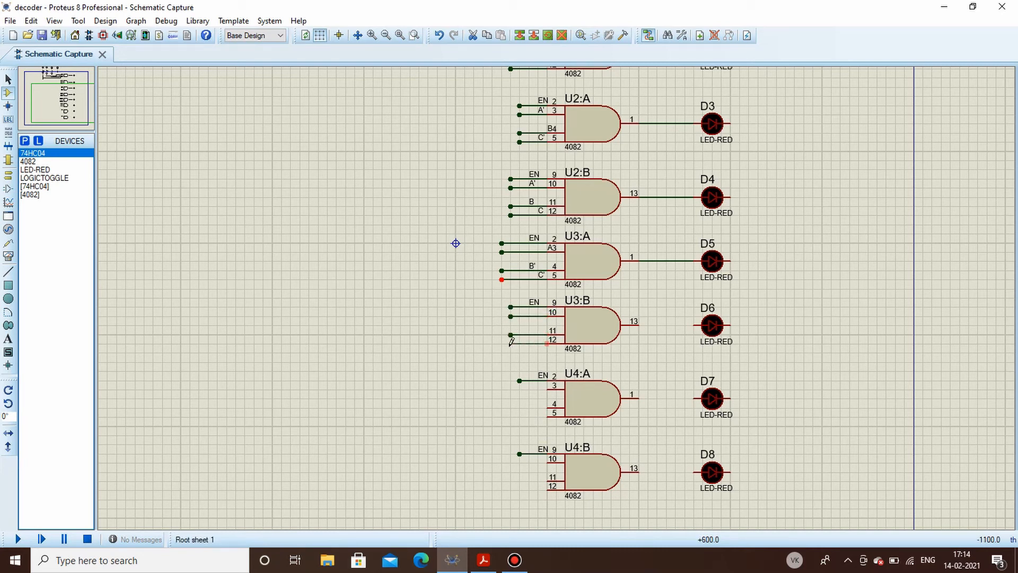
Label the pin 10 wire of AND gate U3:B as A and its pin 11 wire as B'.
right_click(542, 315)
left_click(578, 363)
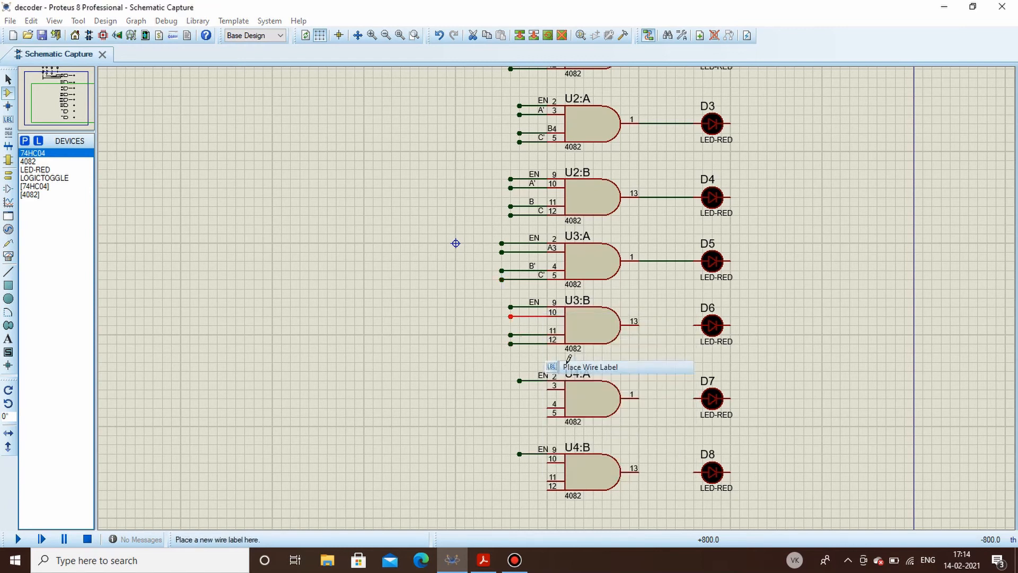
type("A")
key("Return")
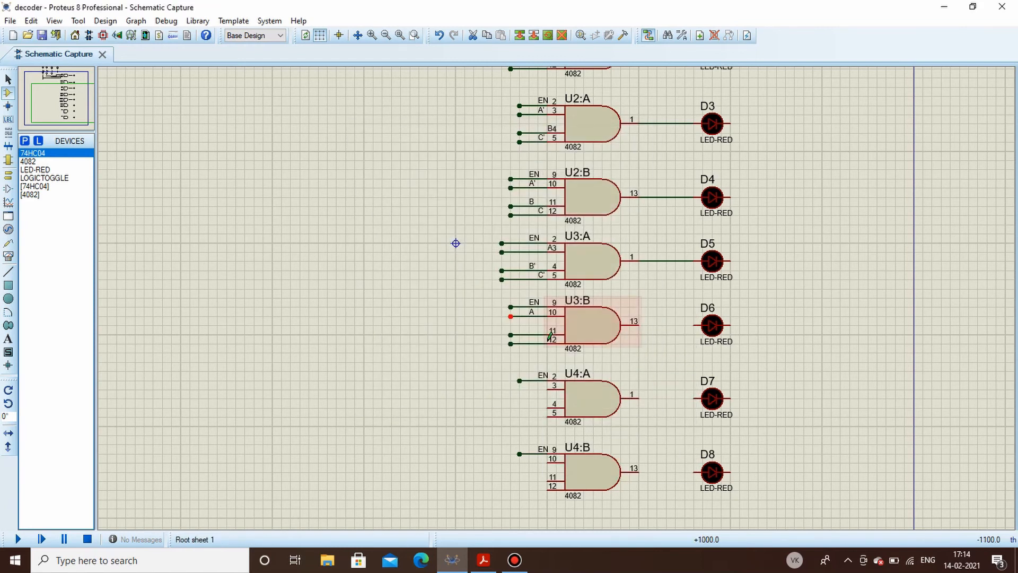
right_click(555, 334)
left_click(583, 384)
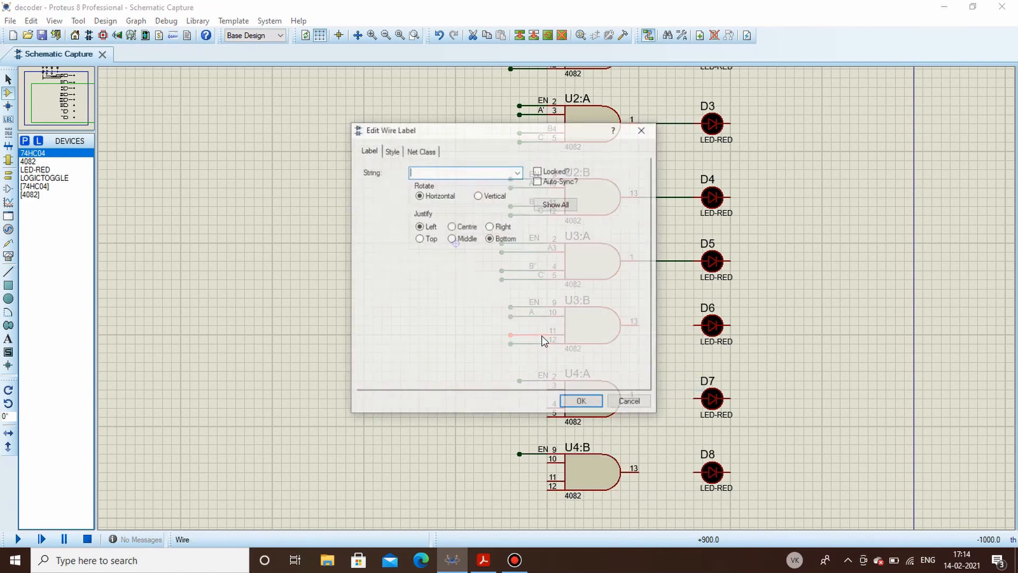
type("B")
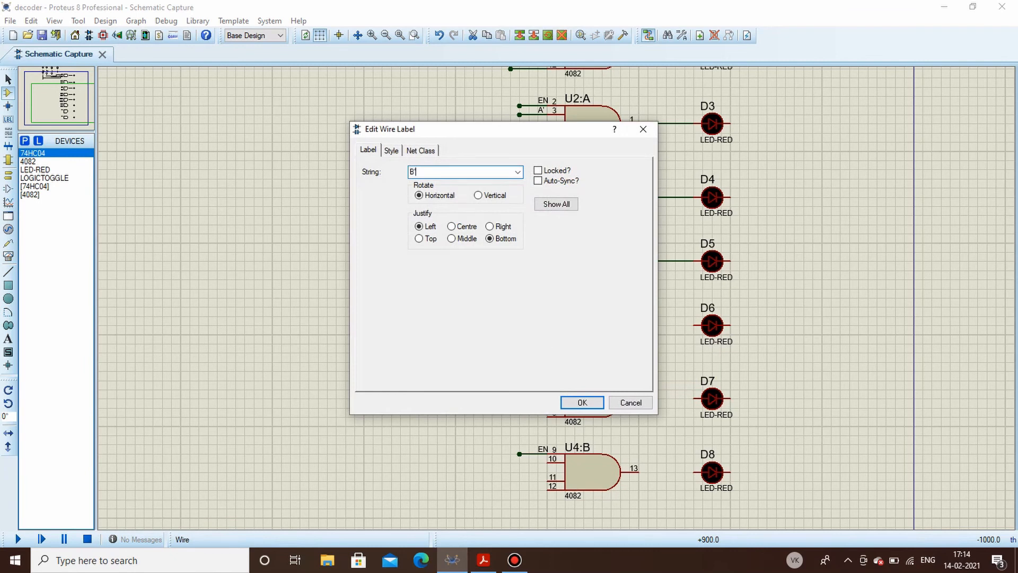
type("'")
key("Return")
Label the open-ended wire on pin 12 of AND gate U3:B as C.
right_click(546, 342)
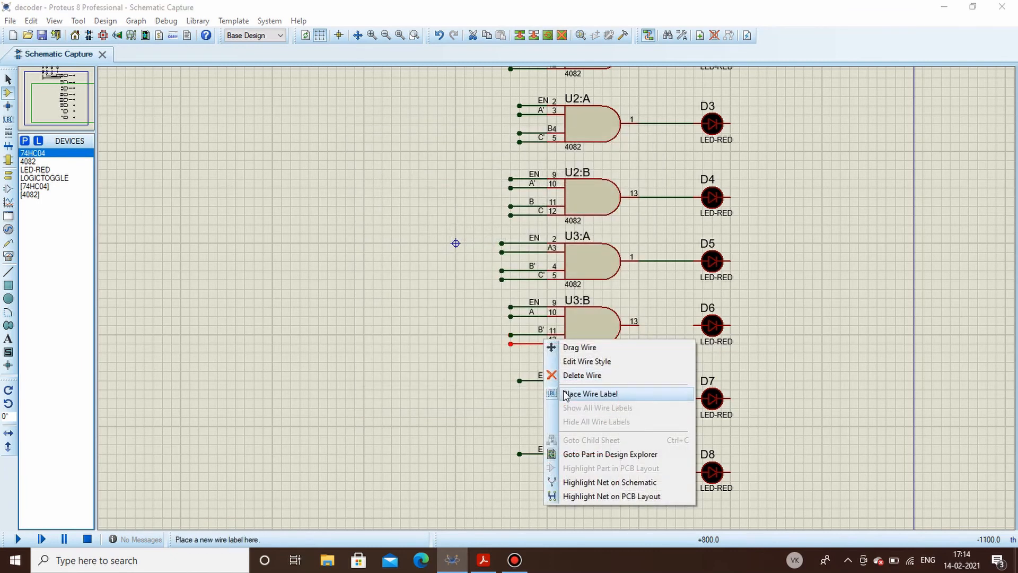
left_click(566, 395)
type("C")
key("Return")
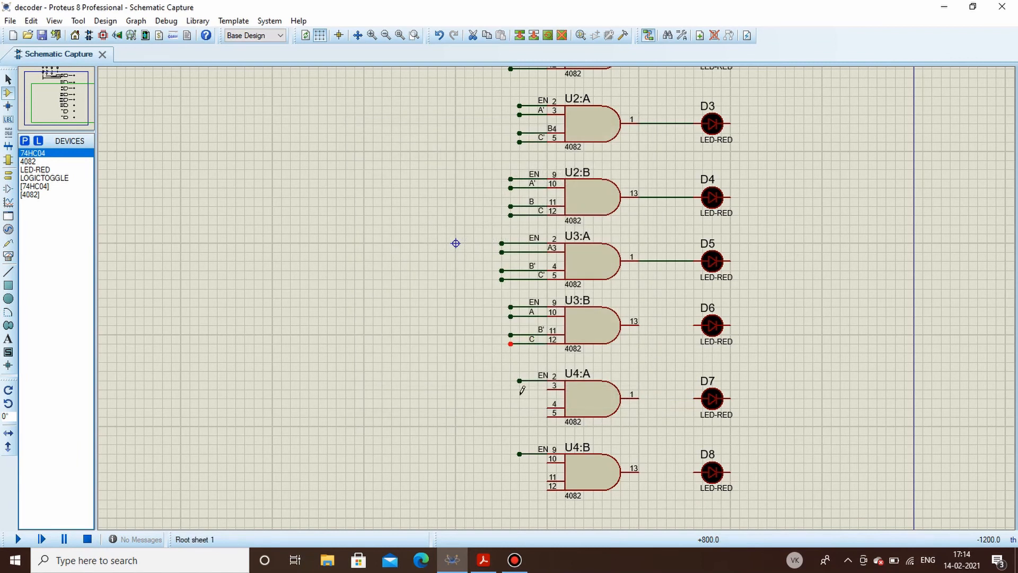
left_click(483, 398)
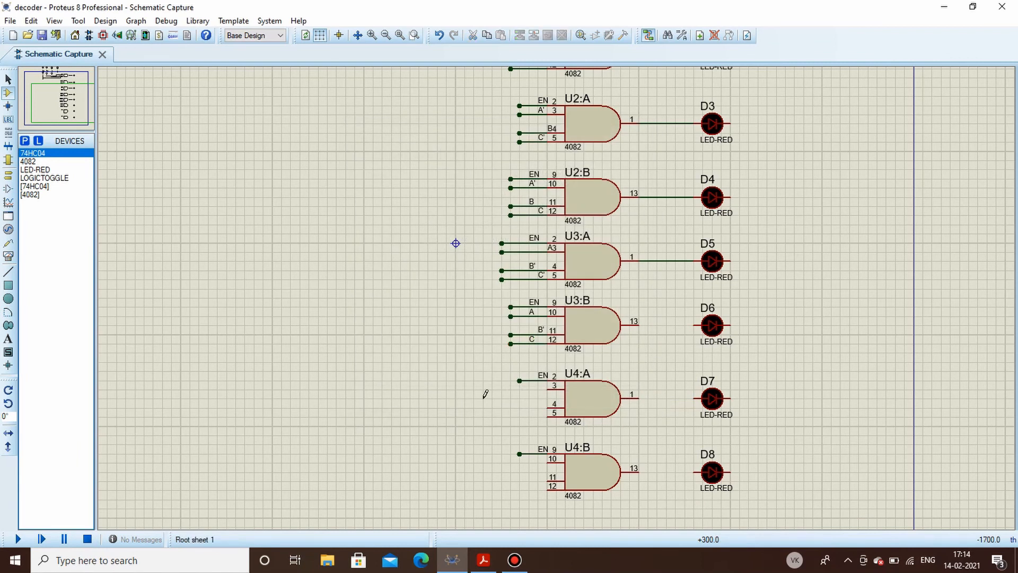
Draw open-ended wires from pins 3, 4 and 5 of AND gate U4:A, and connect the output of U3:B to LED D6.
left_click(548, 387)
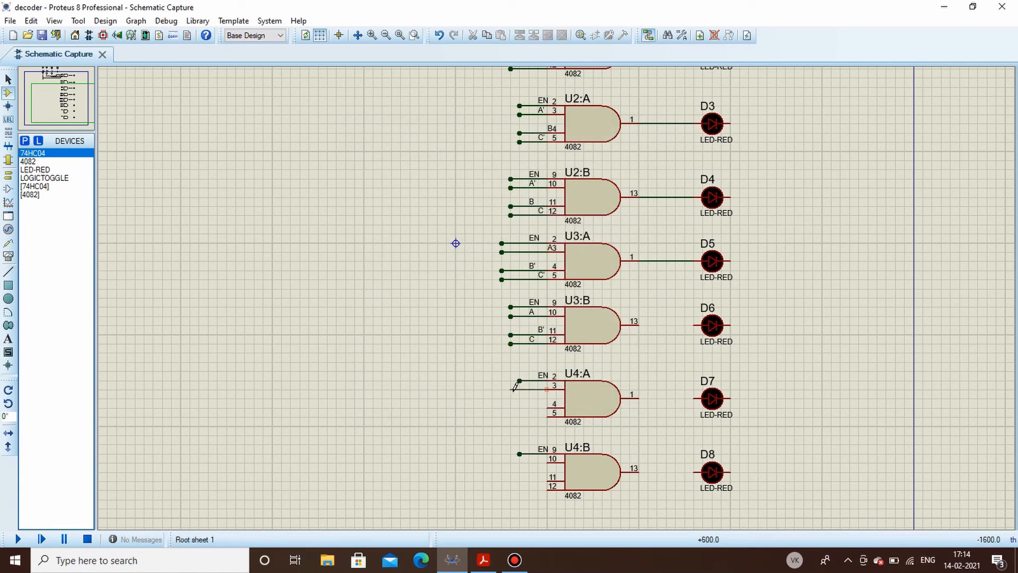
left_click(545, 406)
double_click(543, 414)
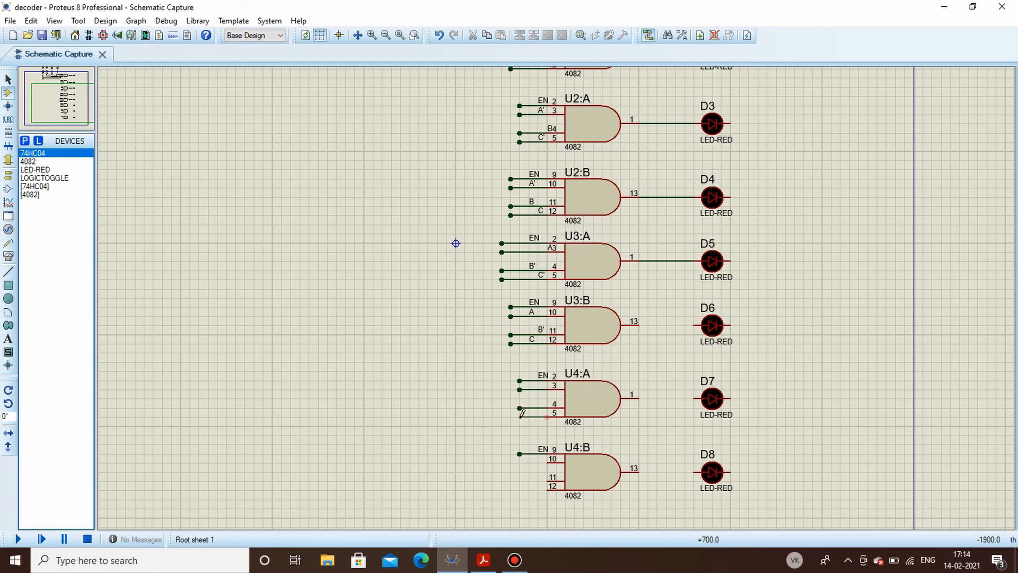
left_click(639, 325)
left_click(695, 325)
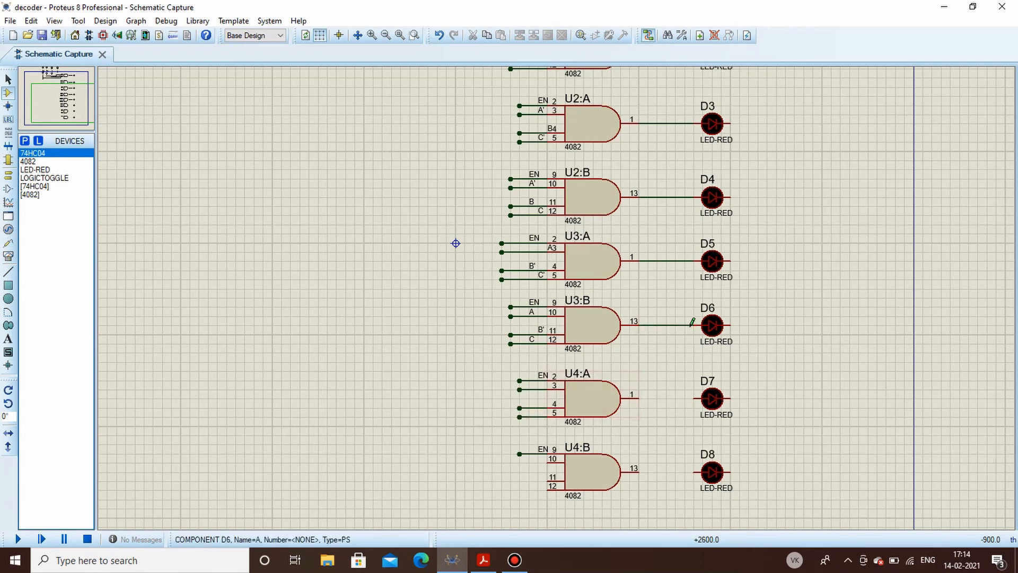
Check the Y6 equation in Decoder.pdf in Acrobat Reader, and label the pin 3 wire of AND gate U4:A as A in Proteus.
left_click(484, 560)
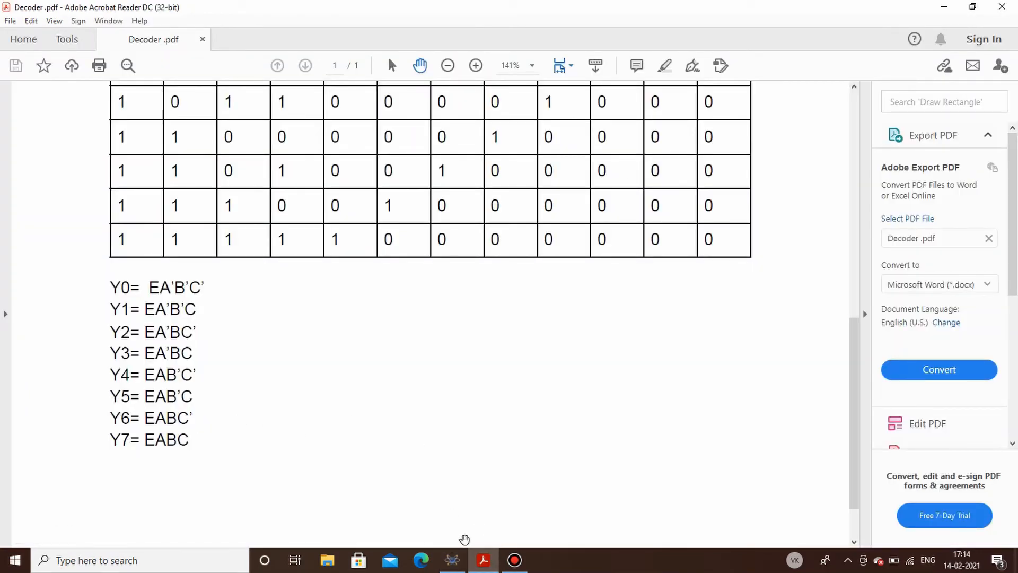
left_click(452, 560)
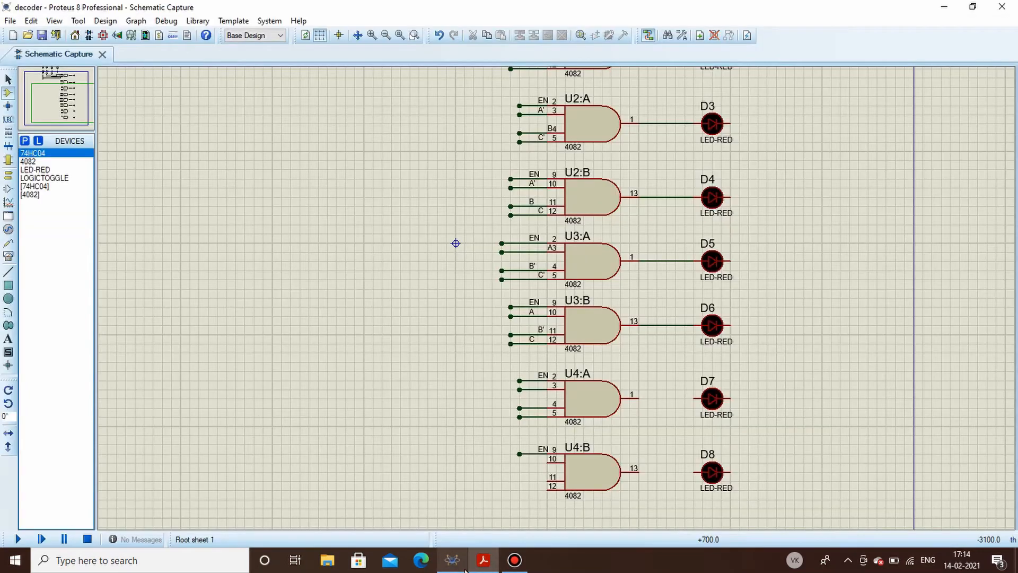
right_click(542, 386)
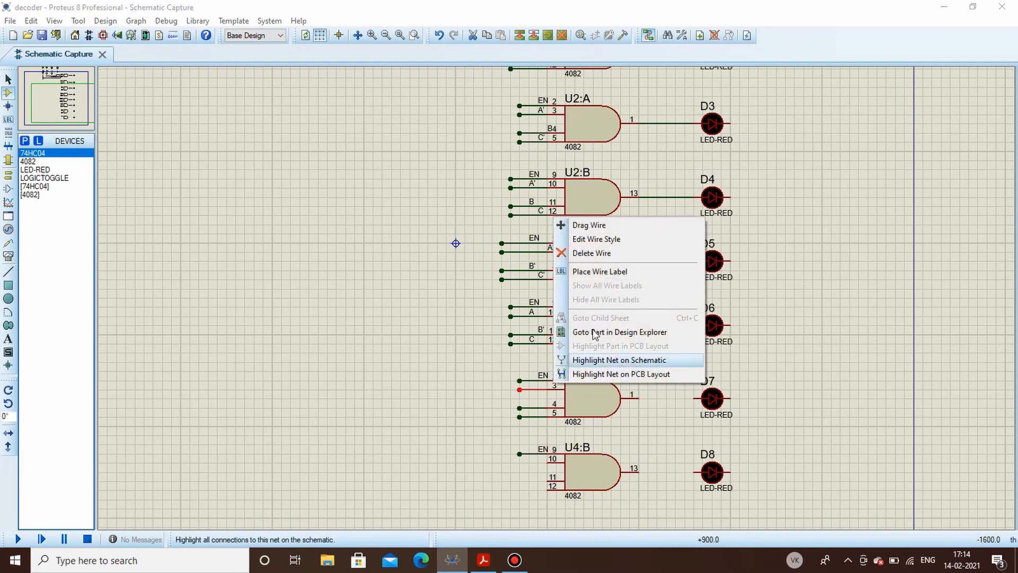
left_click(589, 271)
type("A")
key("Return")
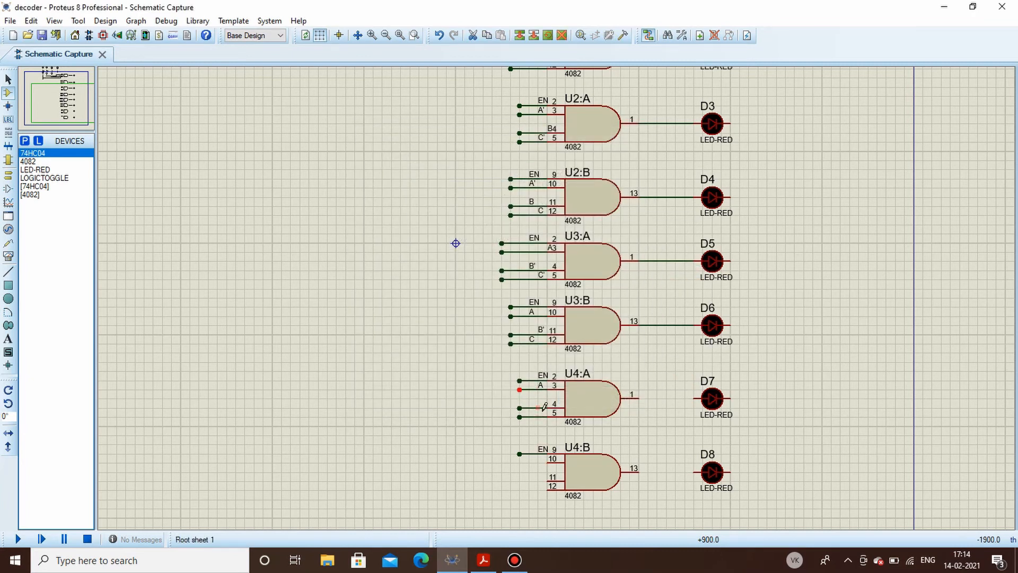
Label the open-ended wire on pin 4 of AND gate U4:A as B.
right_click(542, 407)
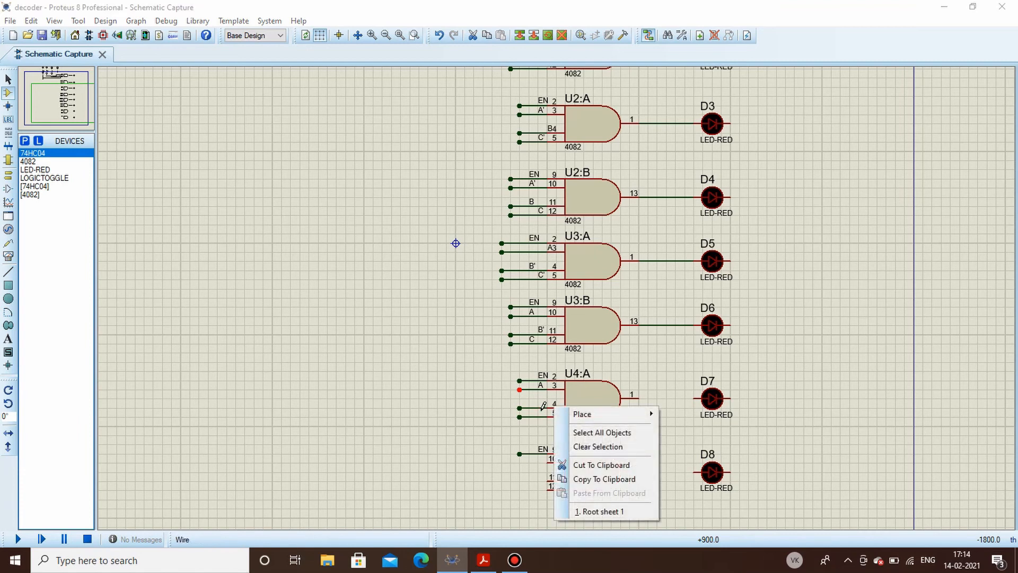
left_click(477, 408)
right_click(540, 407)
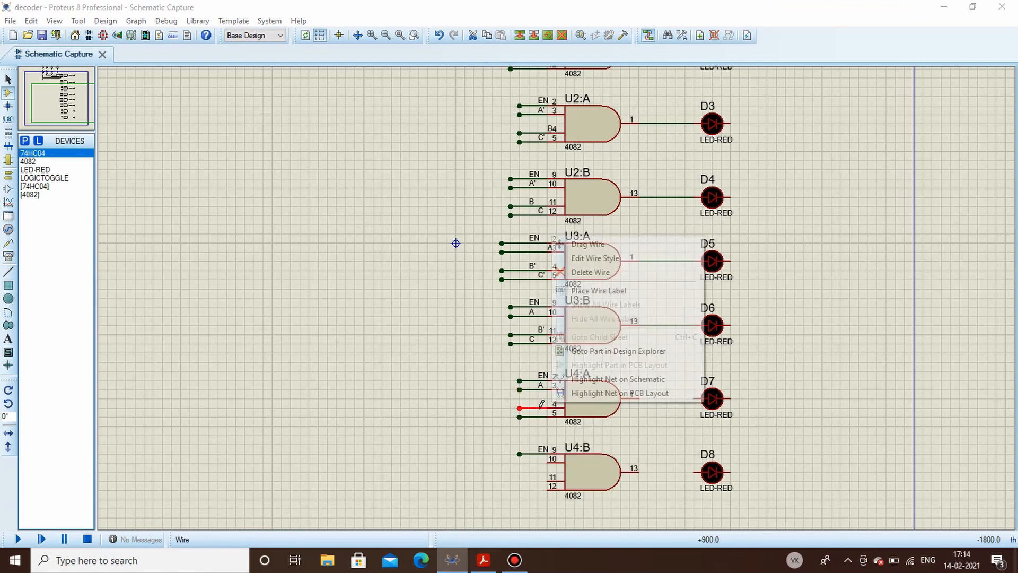
left_click(584, 306)
type("B")
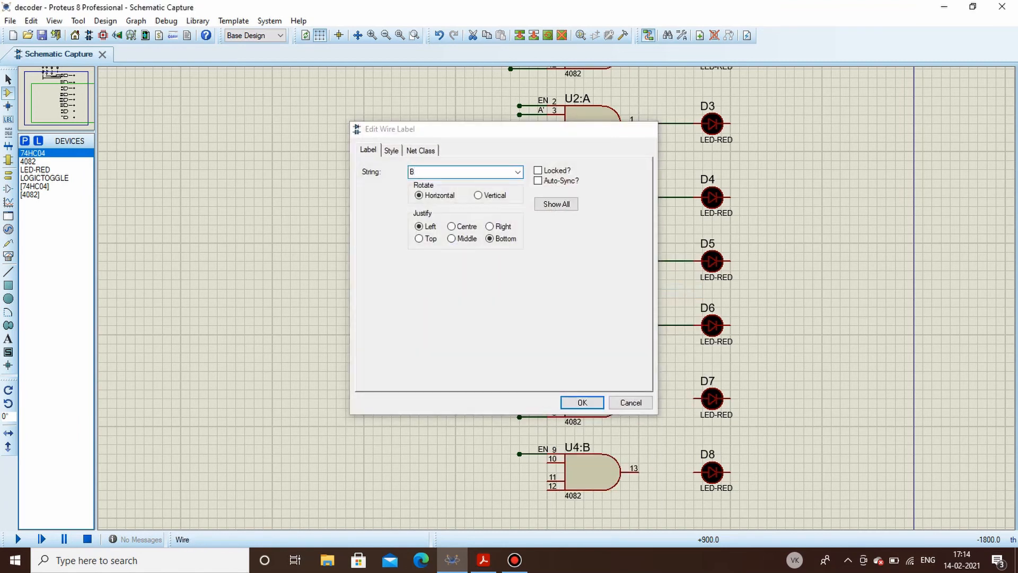
key("Return")
Label the open-ended wire on pin 5 of AND gate U4:A as C'.
right_click(545, 416)
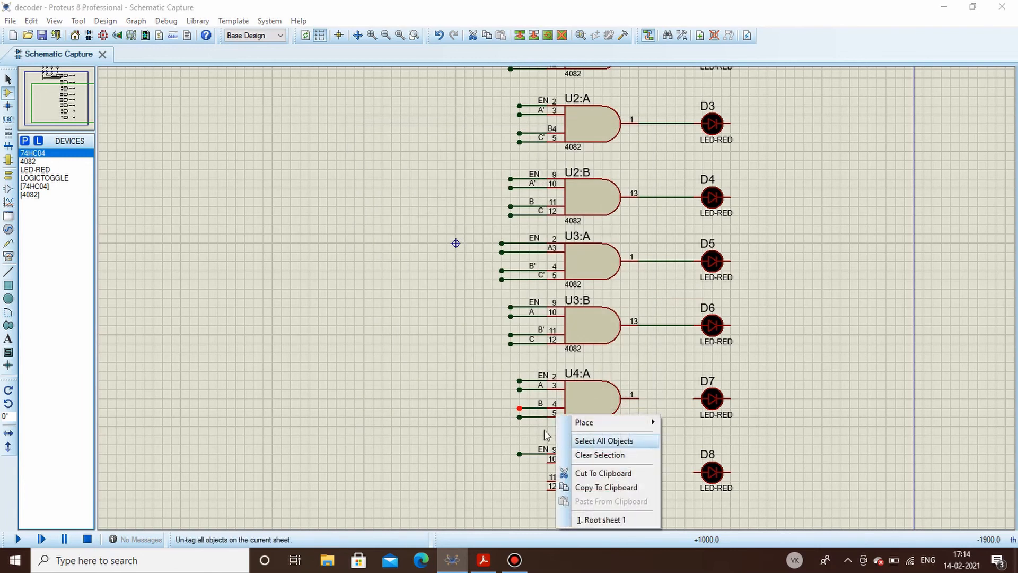
left_click(510, 412)
right_click(537, 416)
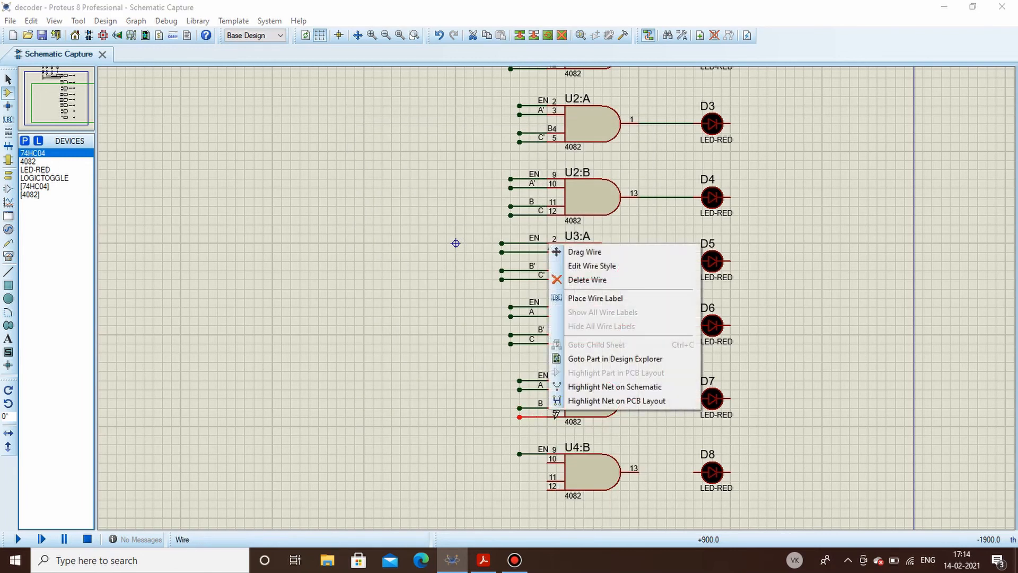
left_click(594, 298)
type("C")
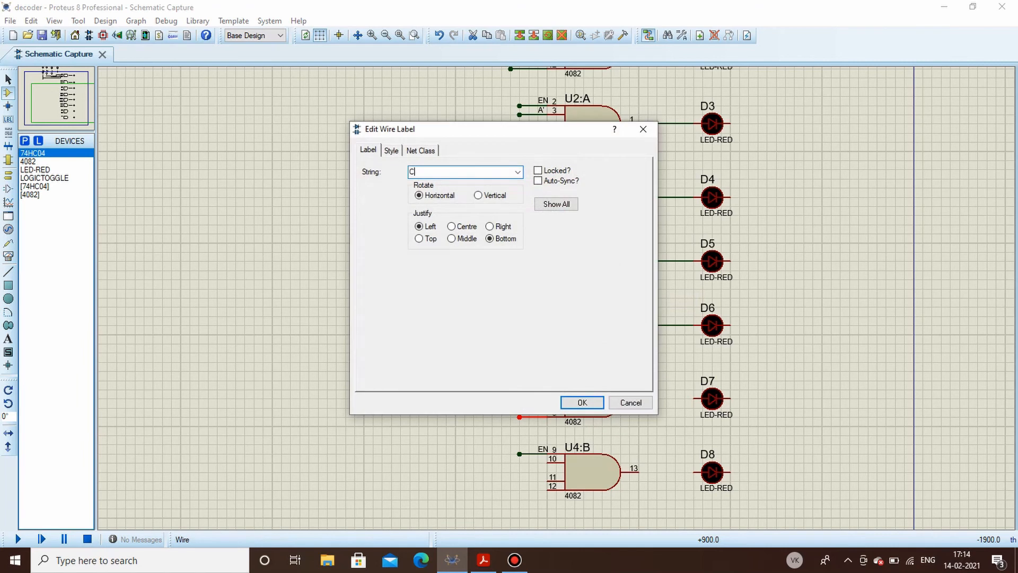
type("'")
key("Return")
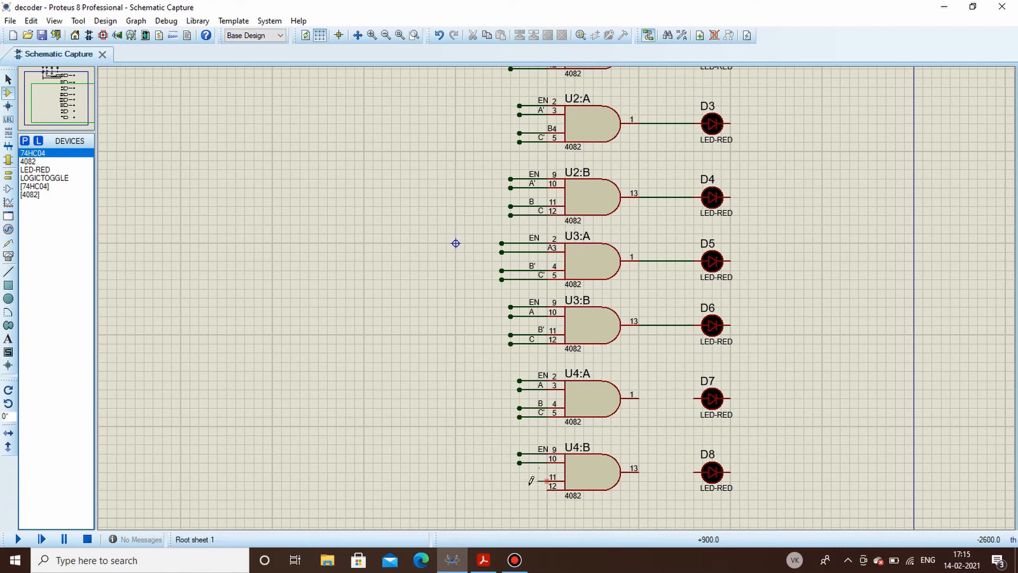
Draw open-ended wires from pins 10, 11 and 12 of AND gate U4:B, and label the pin 10 wire as A.
left_click(546, 490)
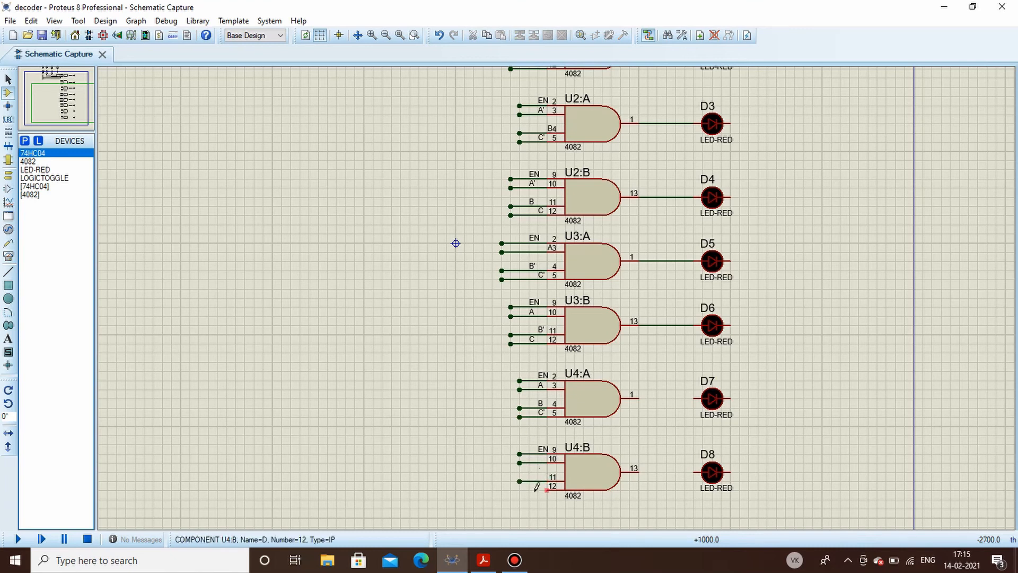
double_click(519, 490)
right_click(539, 461)
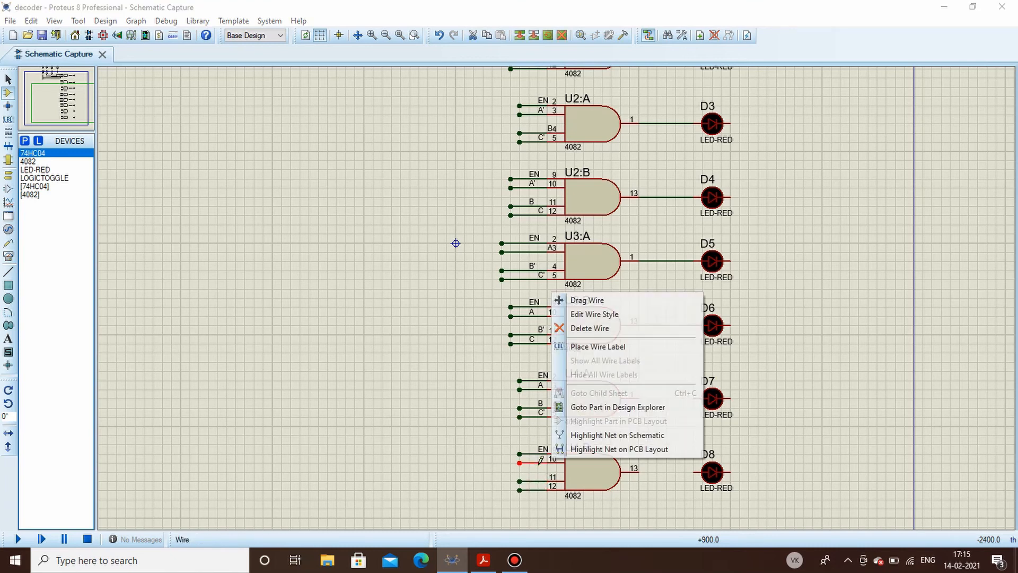
left_click(594, 347)
type("A")
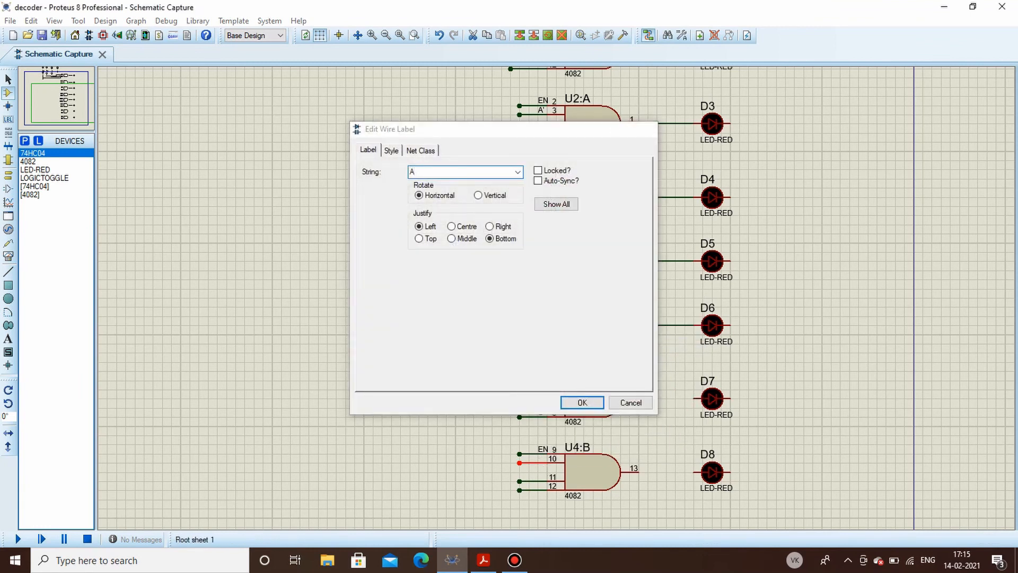
key("Return")
Label the pin 11 wire of AND gate U4:B as B and its pin 12 wire as C.
right_click(542, 477)
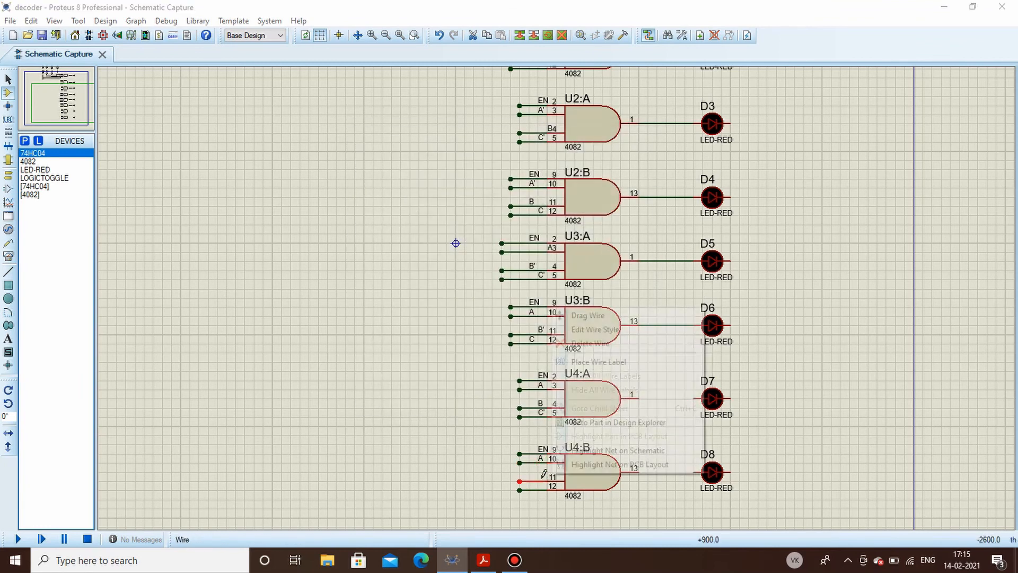
left_click(594, 362)
type("B")
key("Return")
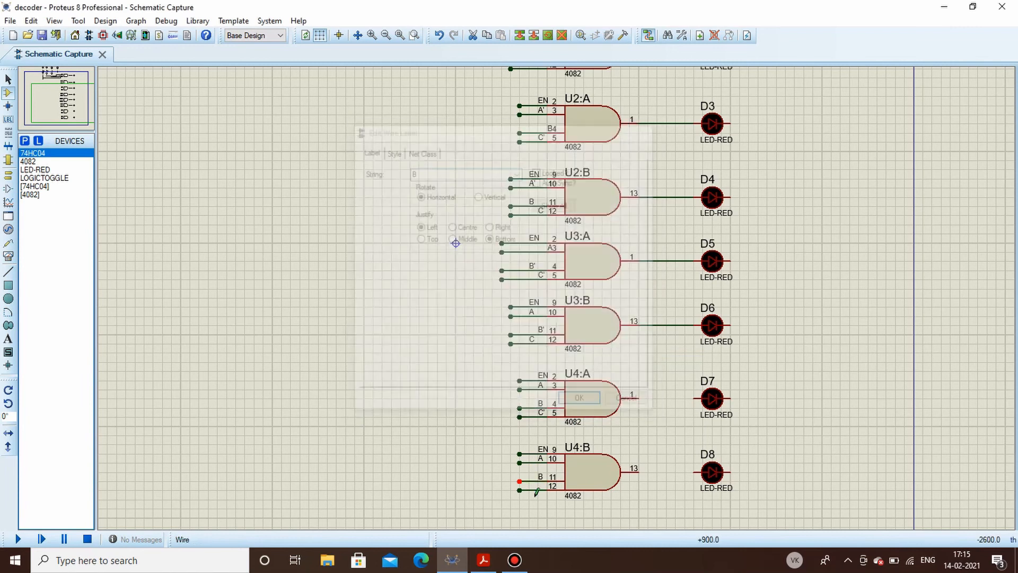
right_click(537, 488)
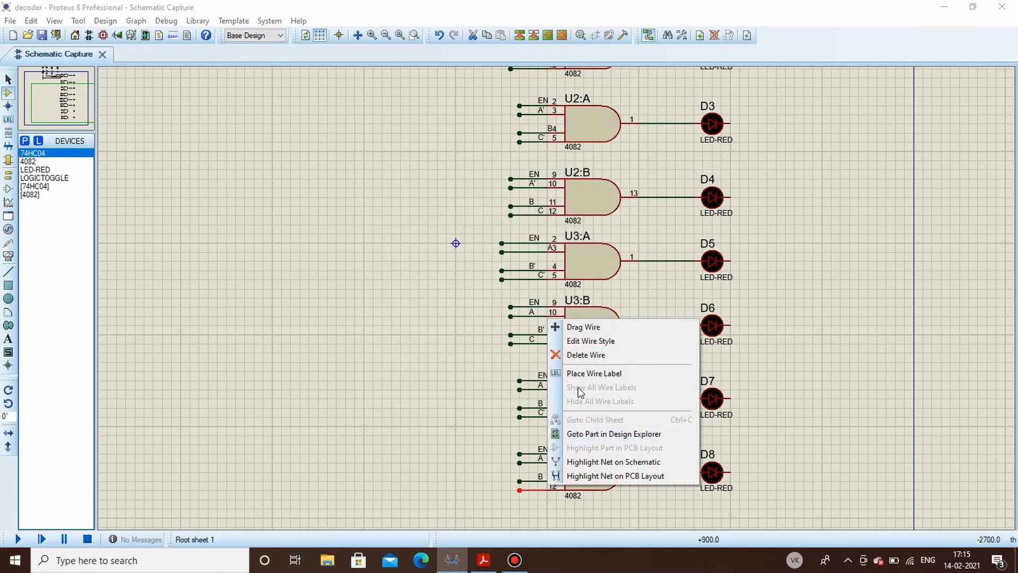
left_click(588, 373)
type("C")
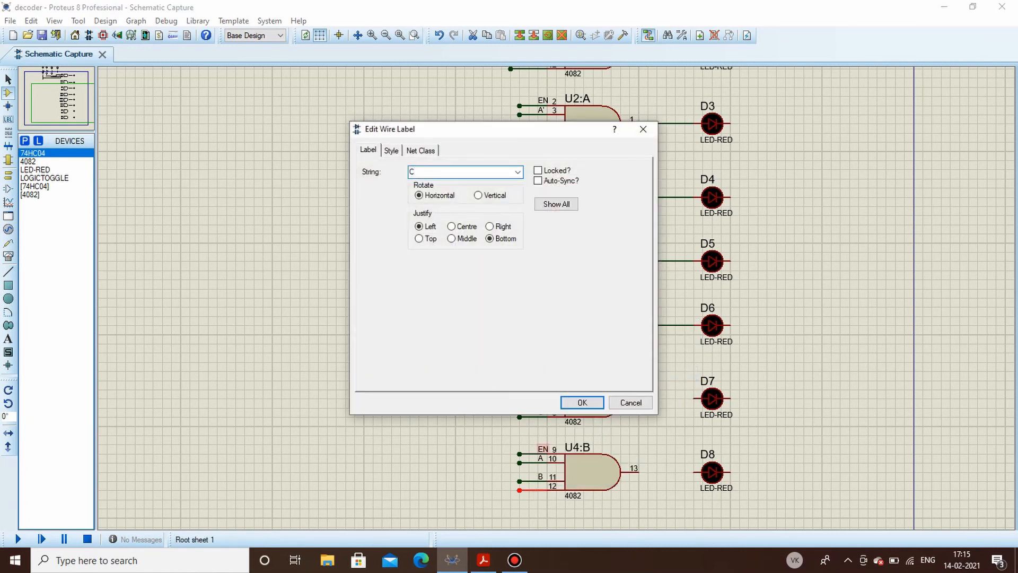
key("Return")
Connect the output of AND gate U4:A to LED D7 and the output of U4:B to LED D8.
left_click(639, 398)
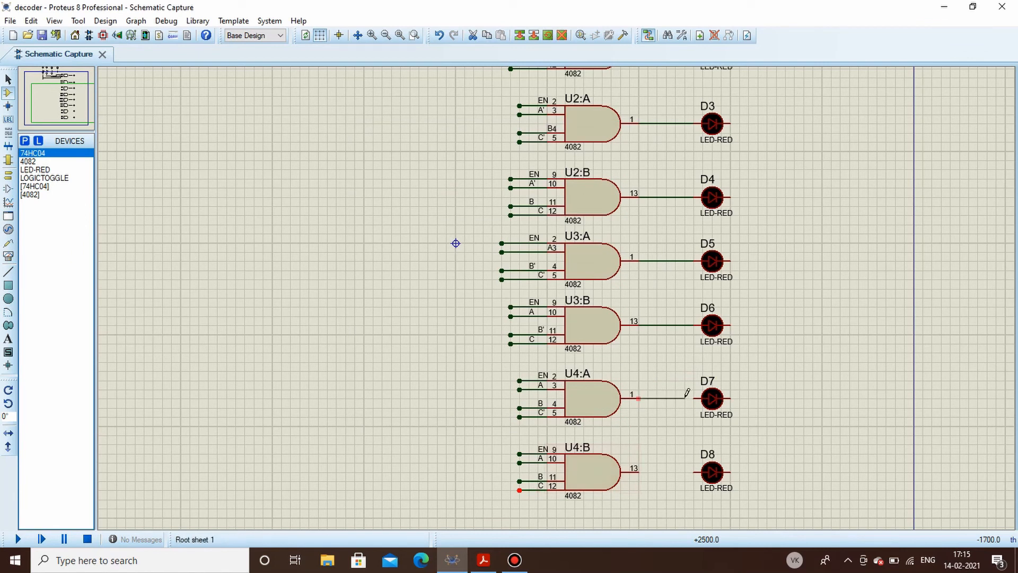
left_click(695, 398)
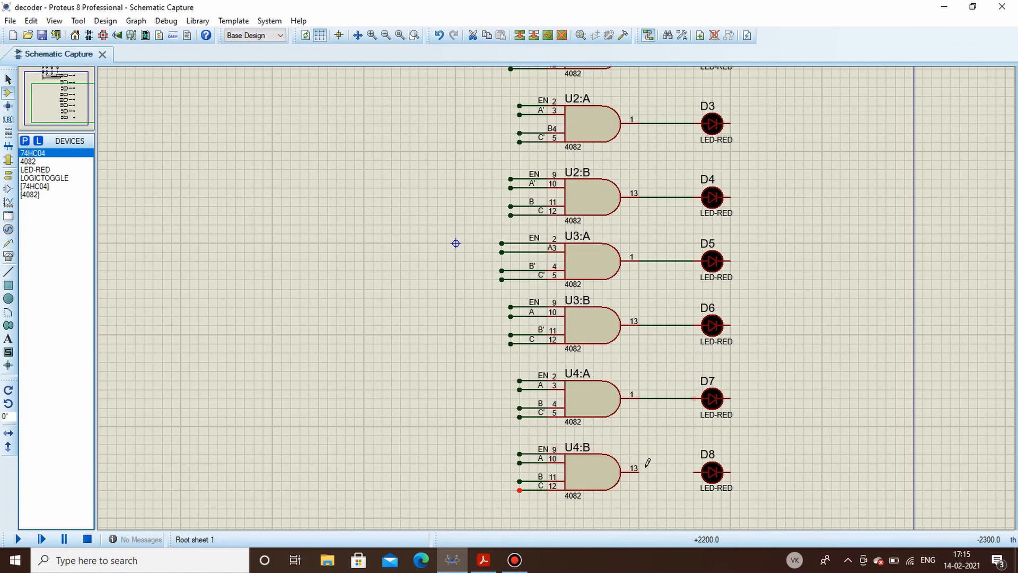
left_click(694, 472)
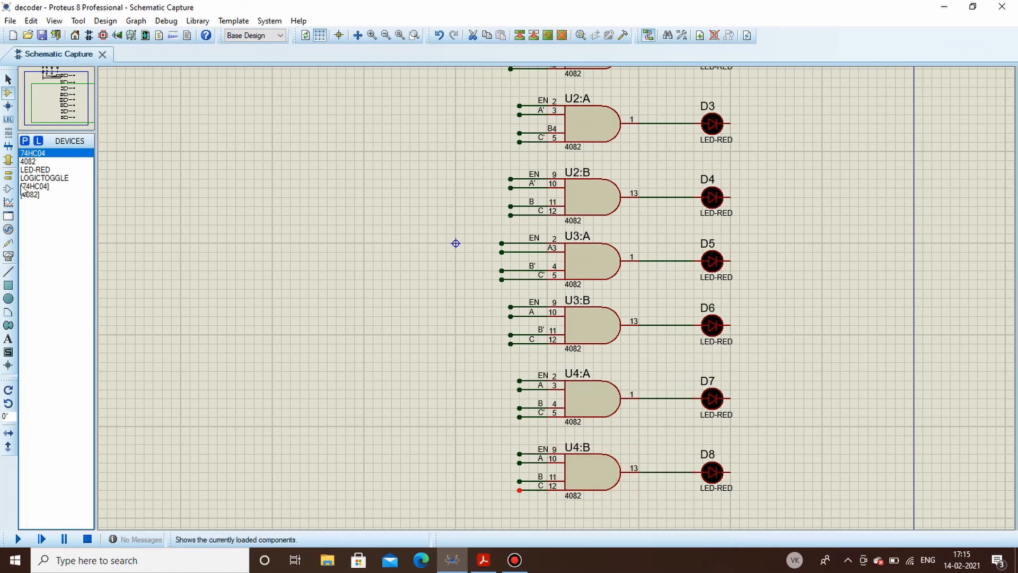
Place ground terminals on the free ends of LEDs D8, D7, D6, D5, D4 and D3.
left_click(8, 175)
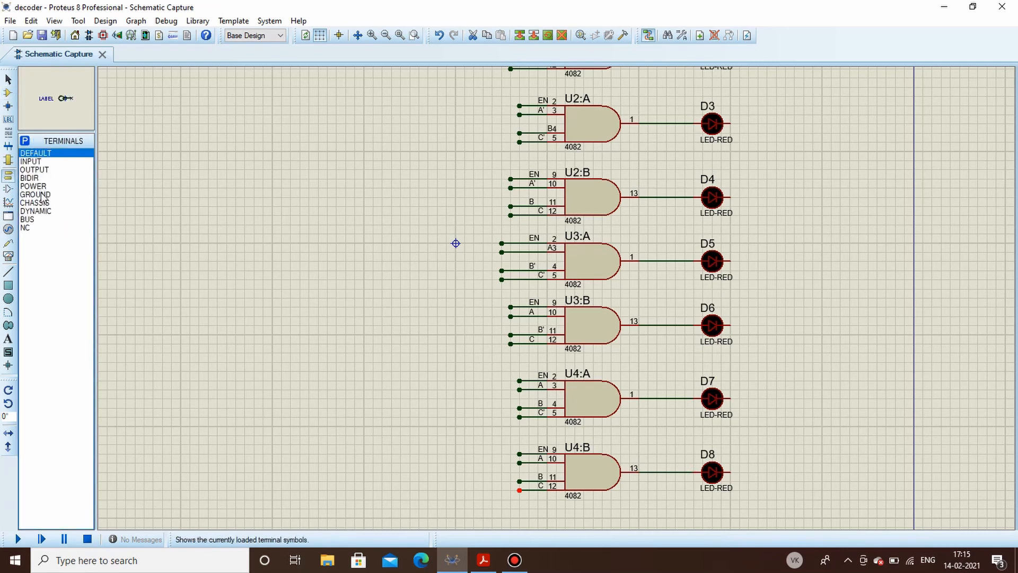
left_click(35, 194)
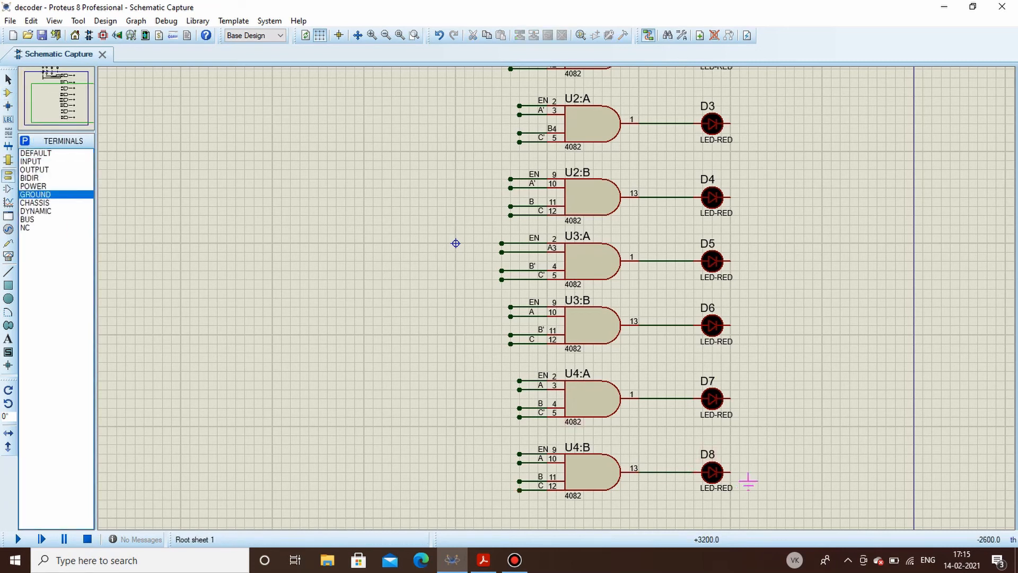
left_click(730, 480)
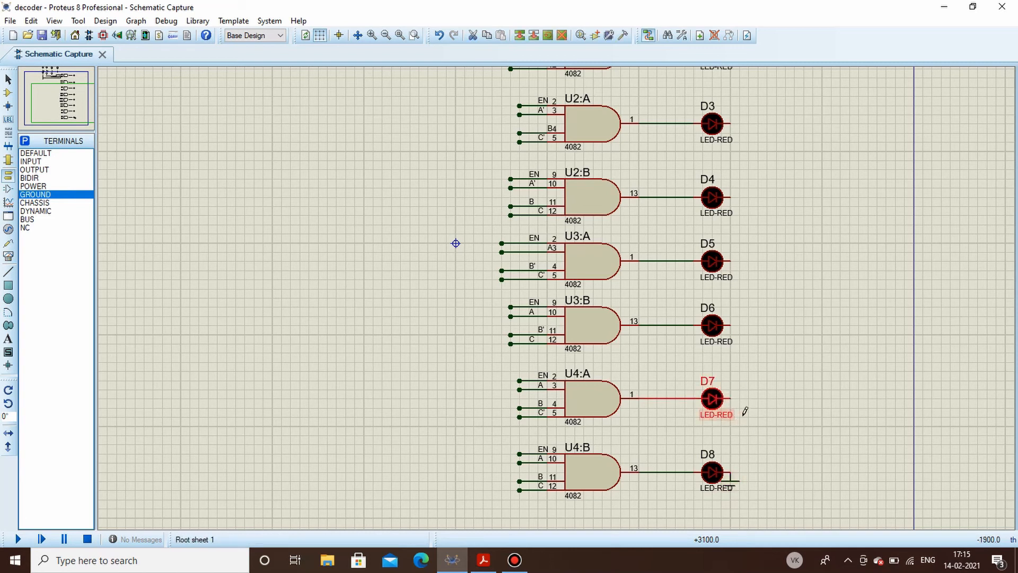
left_click(730, 407)
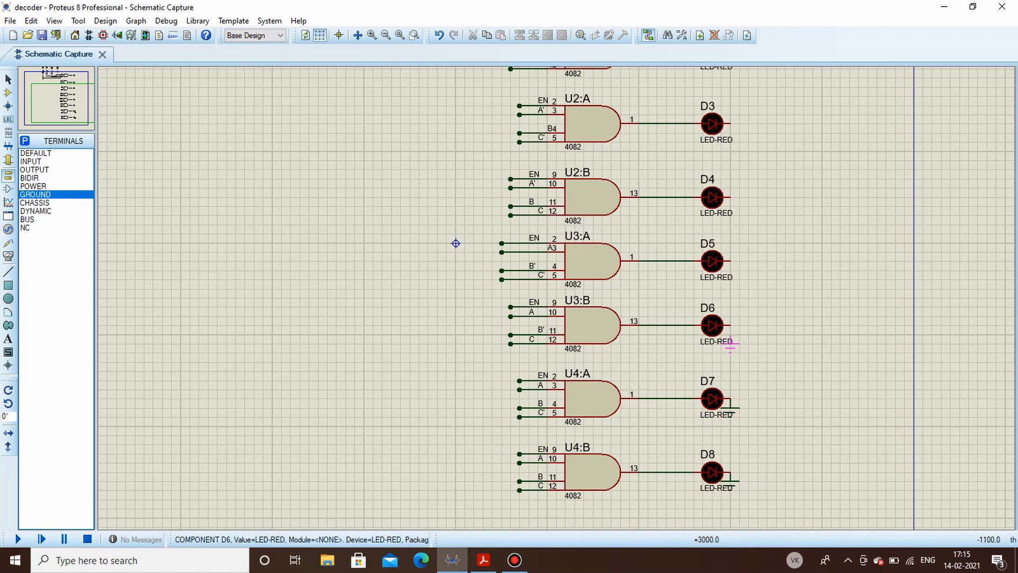
left_click(730, 344)
left_click(730, 270)
left_click(730, 205)
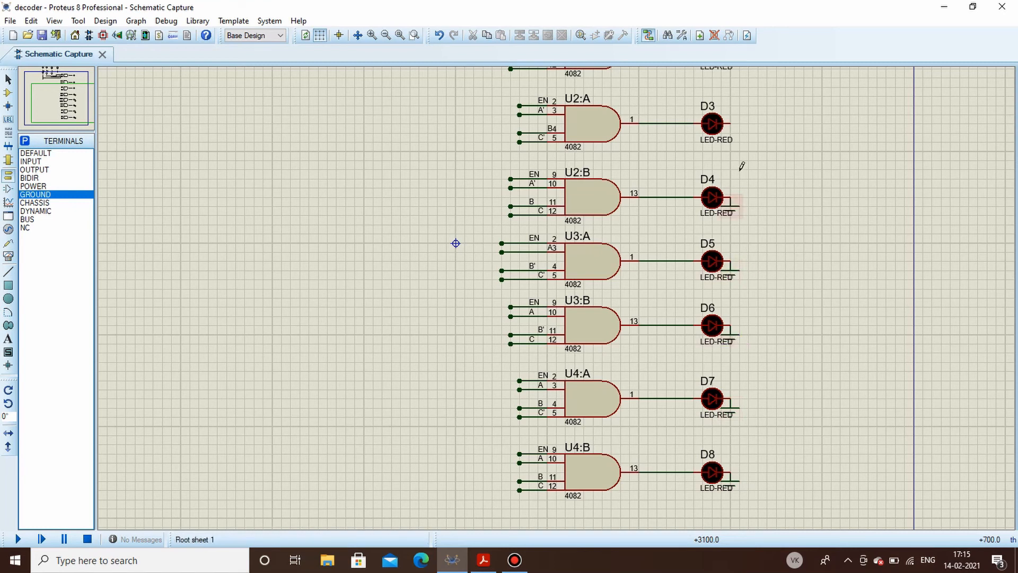
left_click(731, 126)
Place ground terminals on the free ends of LEDs D1 and D2.
scroll(749, 126, "down", 1)
scroll(559, 294, "up", 1)
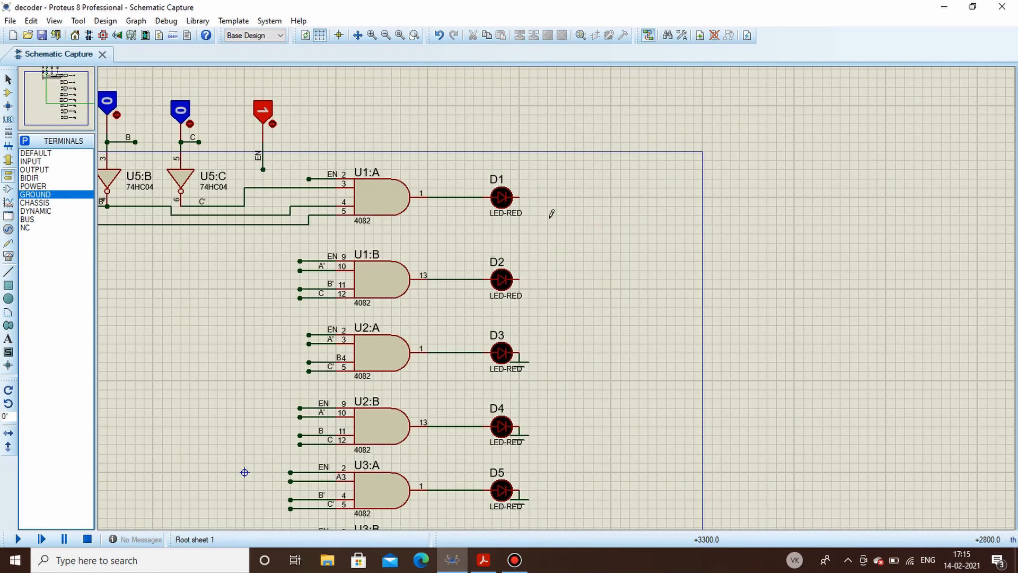
left_click(519, 199)
left_click(519, 281)
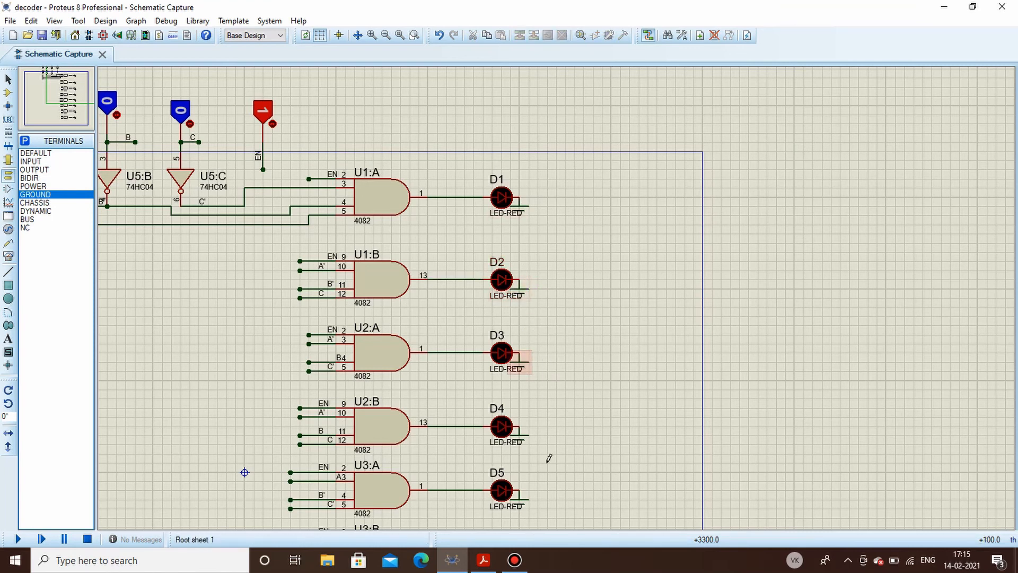
scroll(561, 427, "down", 1)
scroll(571, 417, "down", 1)
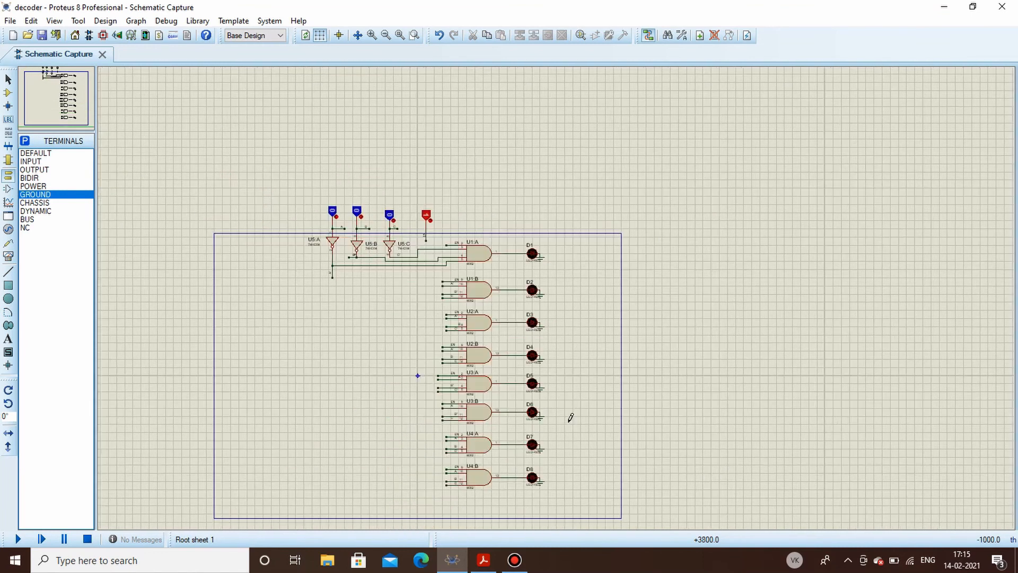
scroll(395, 324, "up", 1)
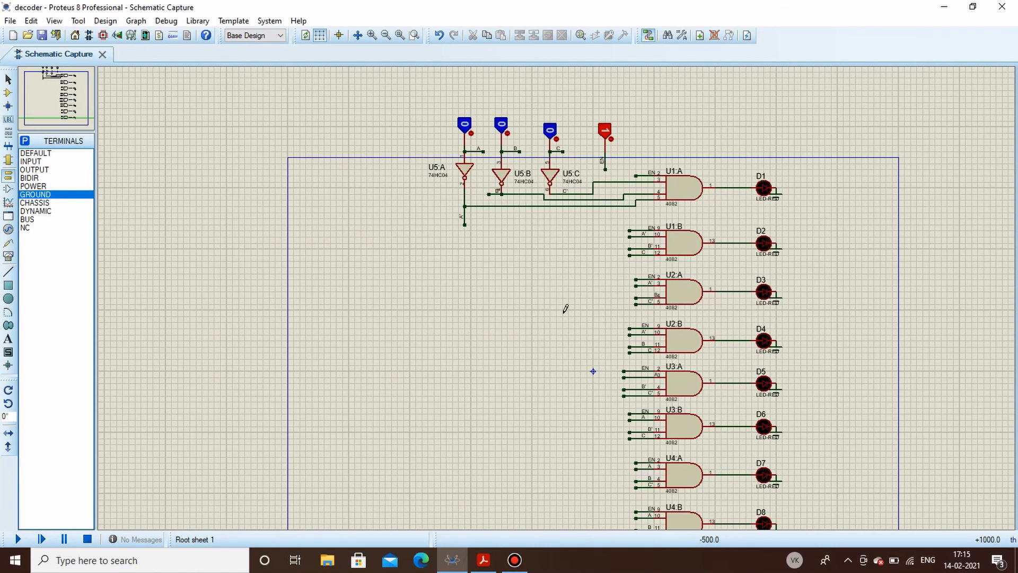
Run the simulation with EN at 1 and test input combinations ABC = 001, 011 and 111.
left_click(8, 92)
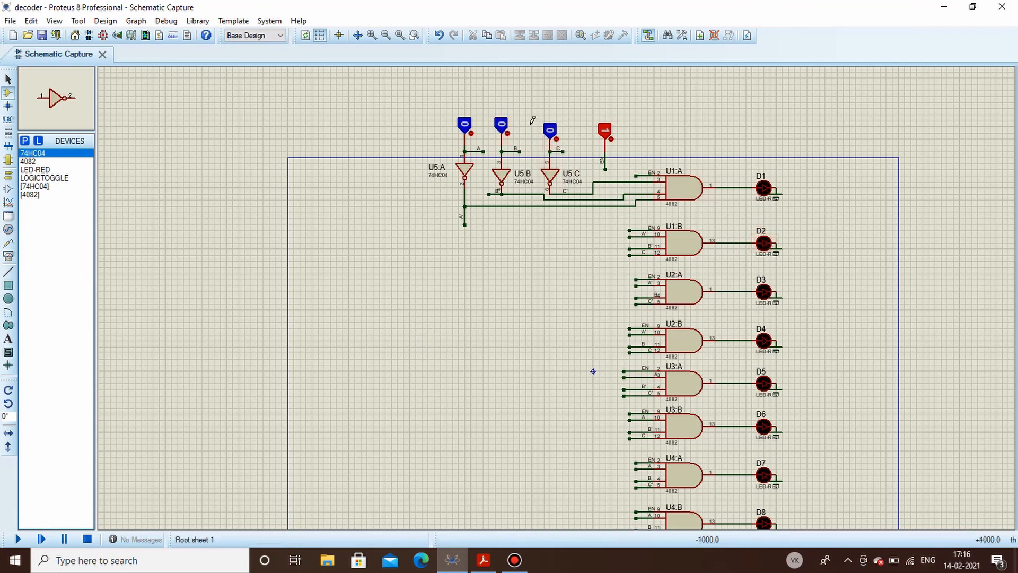
left_click(17, 540)
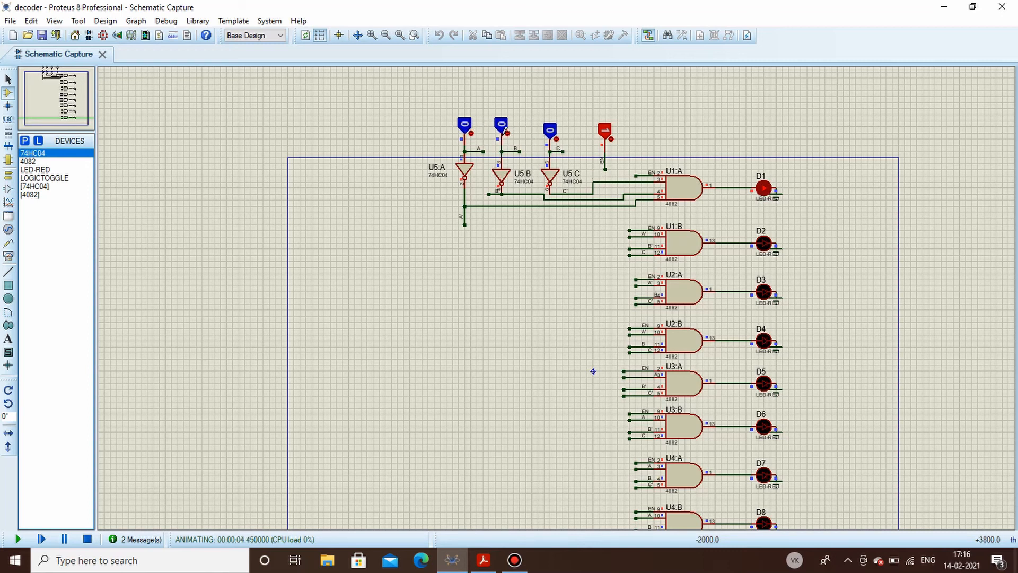
left_click(558, 136)
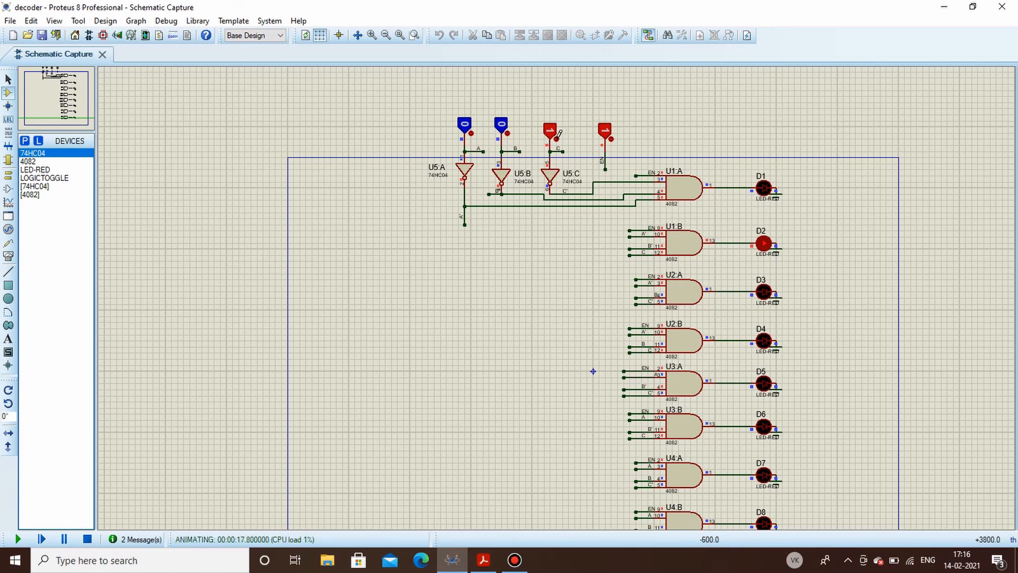
left_click(508, 128)
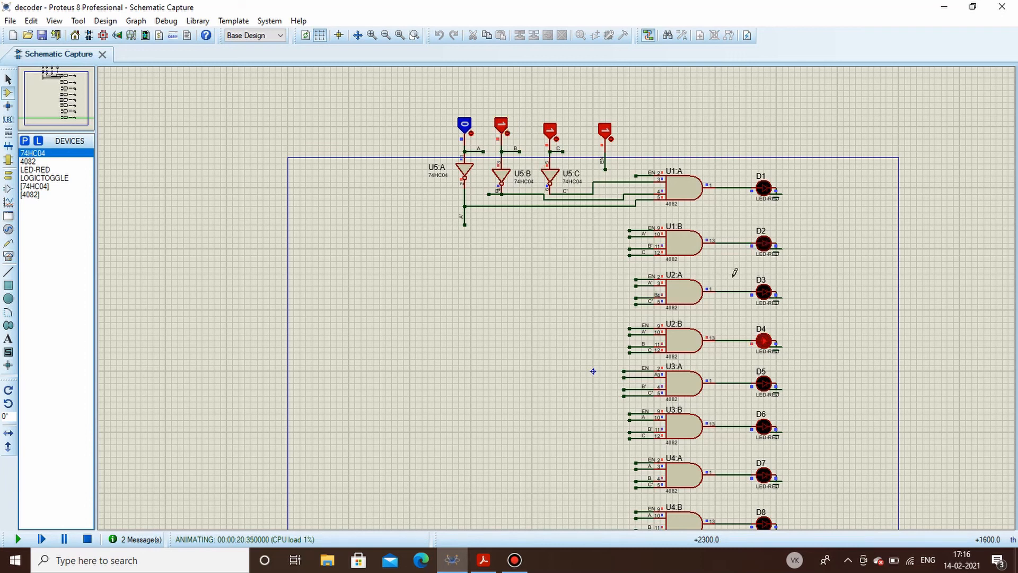
left_click(471, 130)
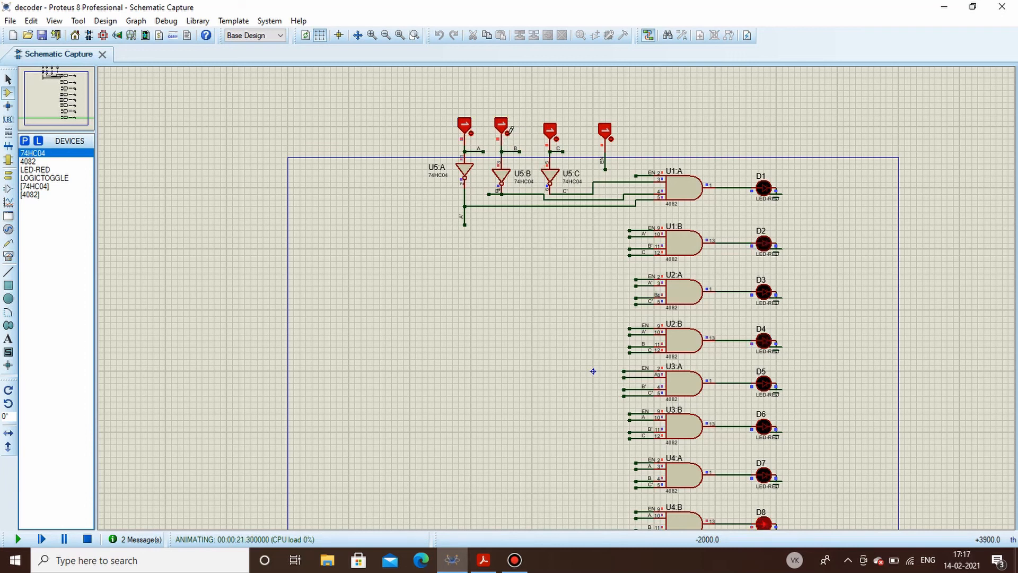
Test the running decoder with input combinations ABC = 101, 100, 110 and 111, checking all eight LEDs.
left_click(508, 130)
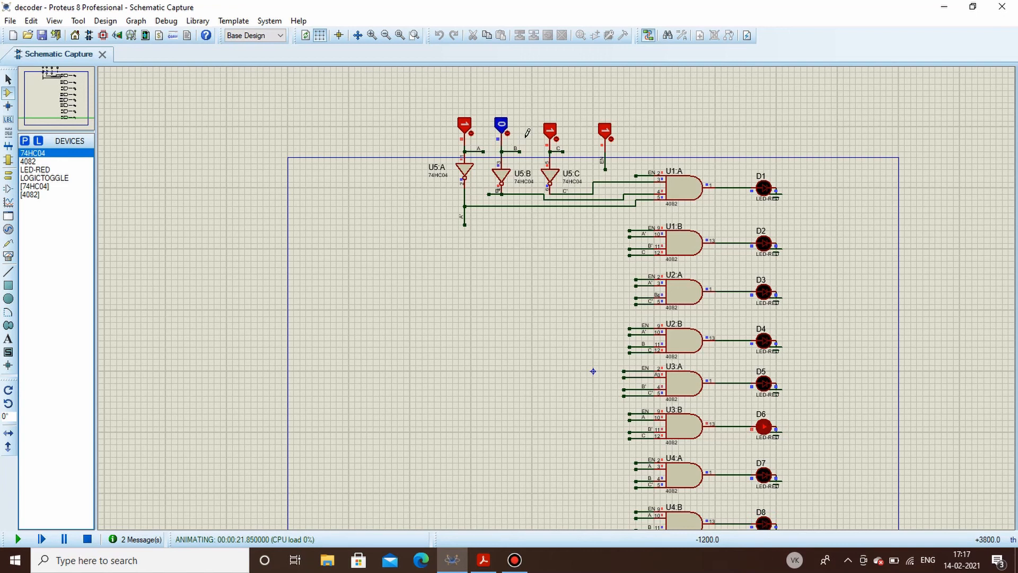
left_click(557, 138)
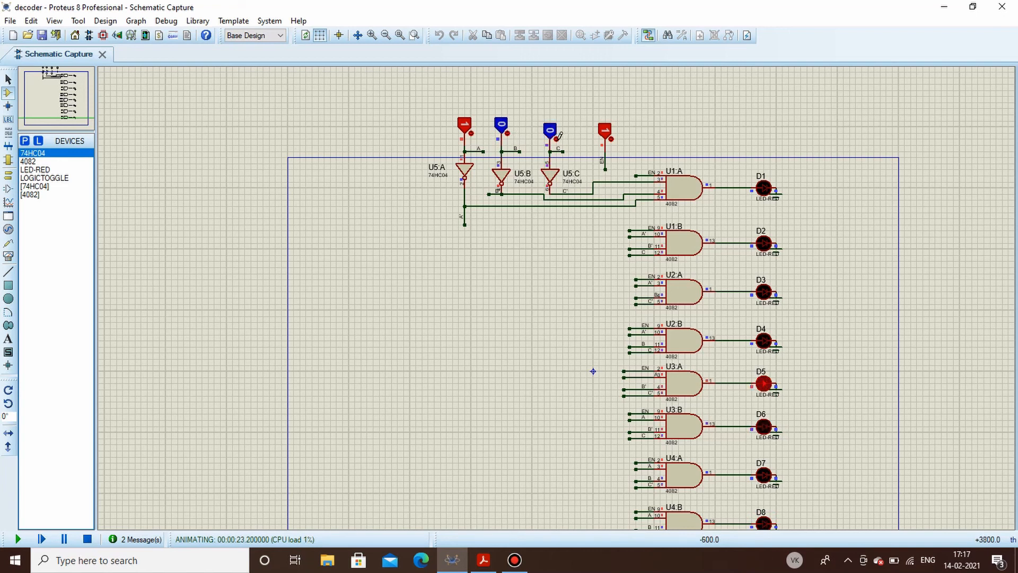
left_click(508, 131)
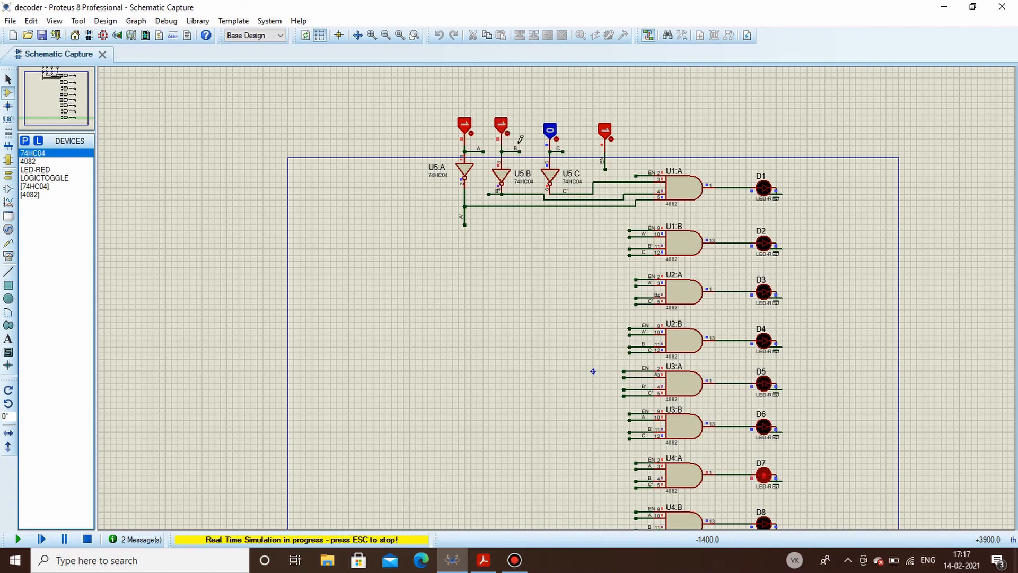
left_click(558, 133)
key("F7")
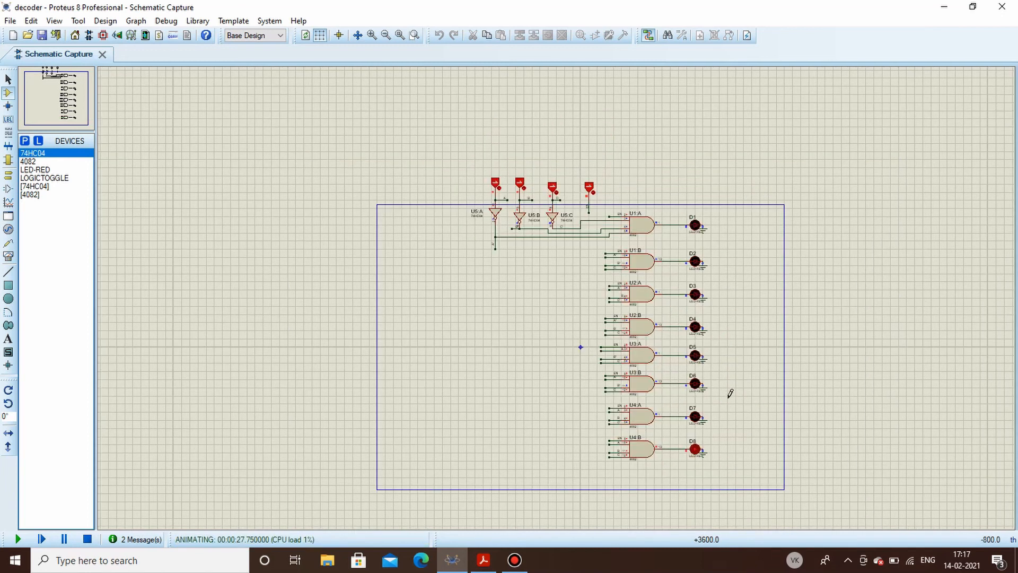
scroll(707, 395, "up", 1)
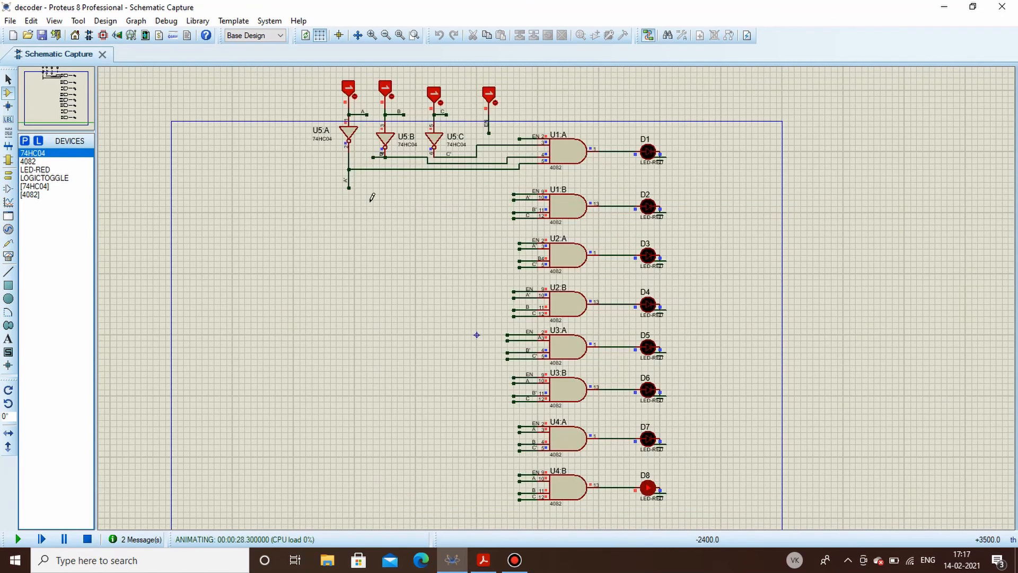